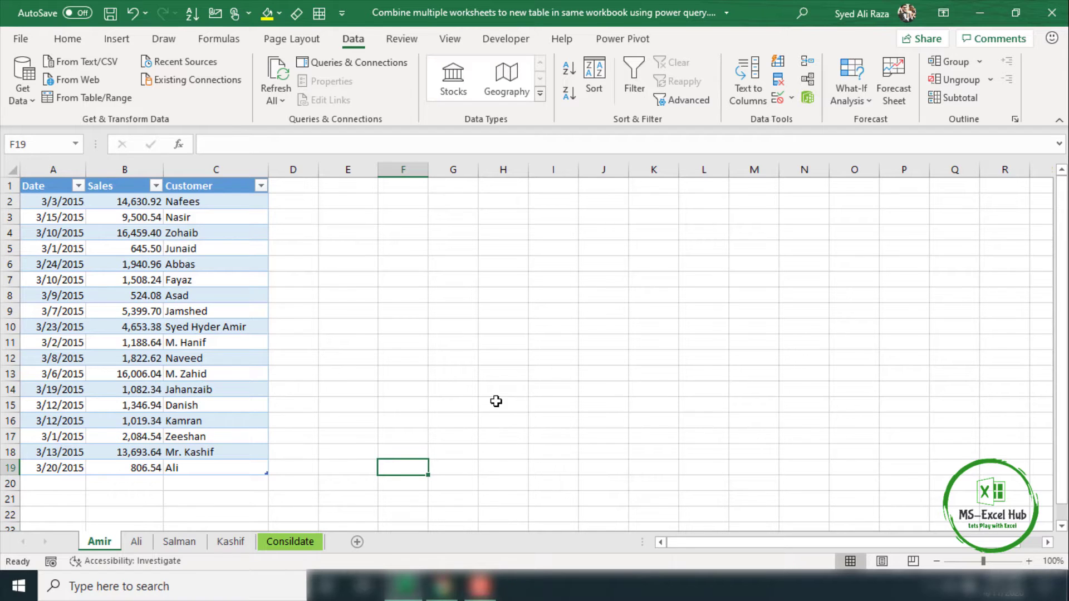
Review the sales tables on the four salesperson worksheets and the blank destination area on the Consildate sheet.
{"action": "left_click", "coordinate": [136, 542]}
{"action": "left_click", "coordinate": [178, 543]}
{"action": "left_click", "coordinate": [229, 543]}
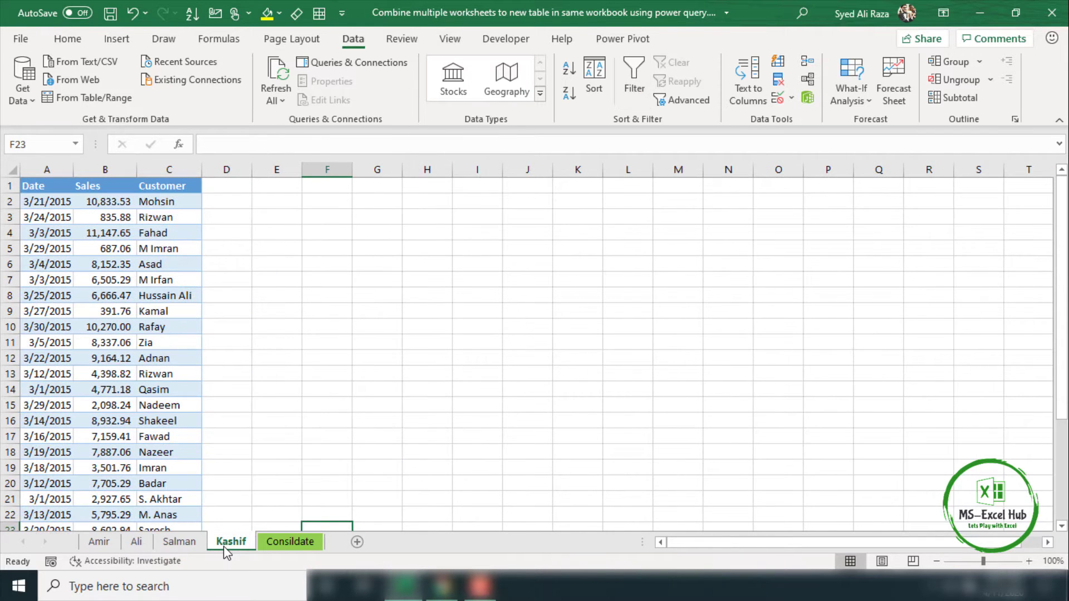
{"action": "left_click", "coordinate": [269, 543]}
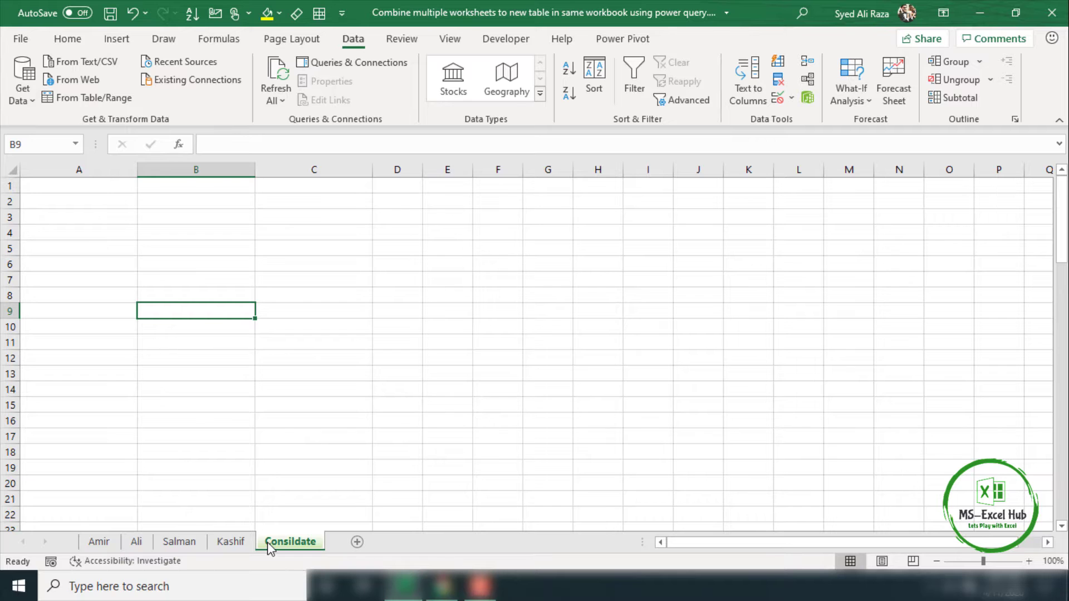
{"action": "left_click", "coordinate": [78, 190]}
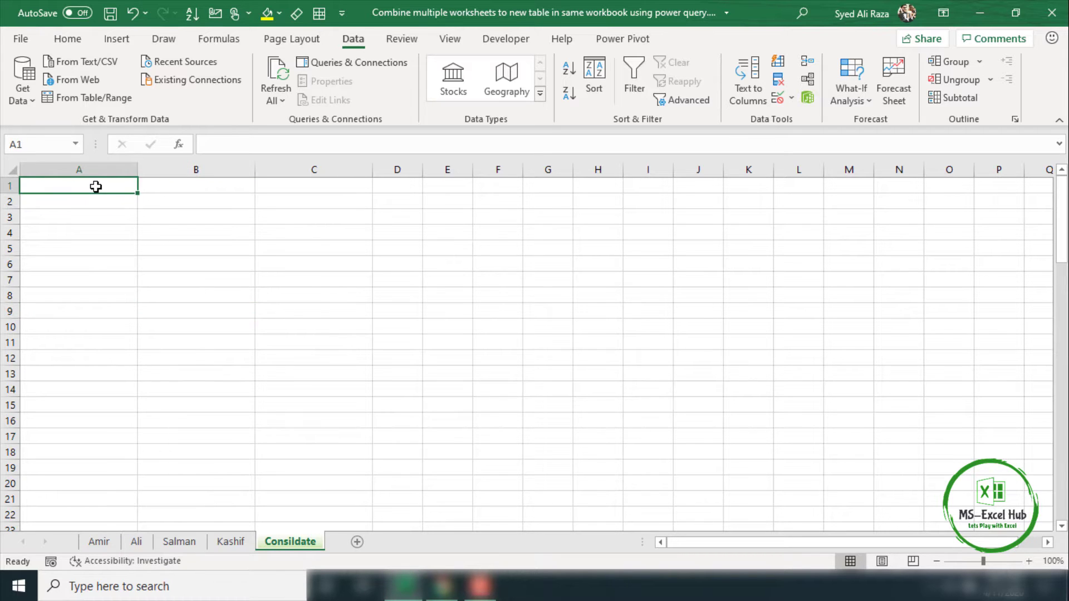
{"action": "left_click_drag", "start_coordinate": [96, 187], "coordinate": [233, 407]}
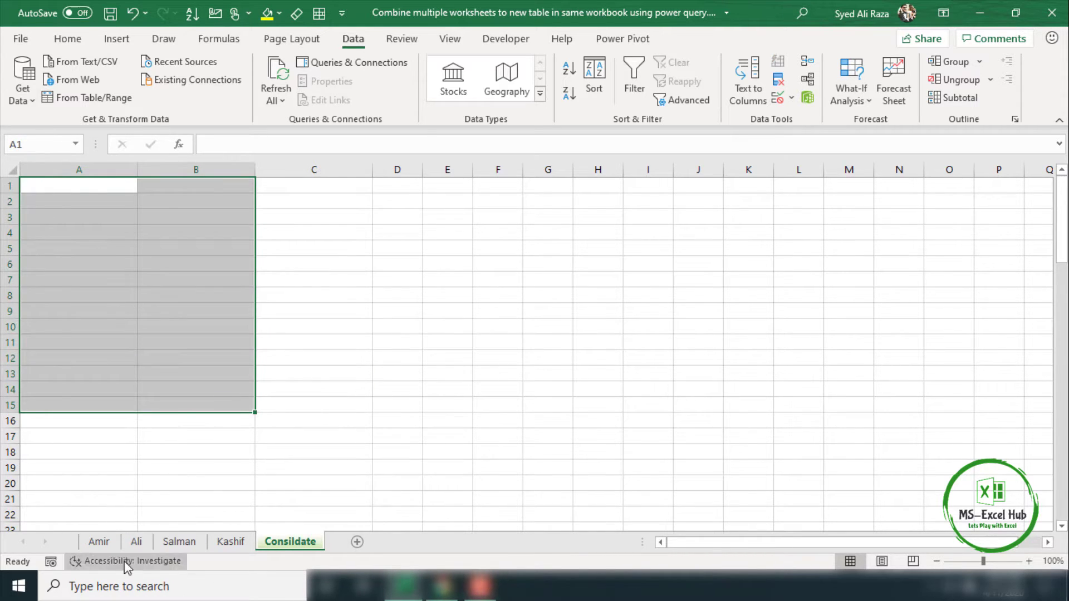
{"action": "left_click", "coordinate": [98, 541]}
{"action": "left_click", "coordinate": [135, 541]}
{"action": "left_click", "coordinate": [178, 542]}
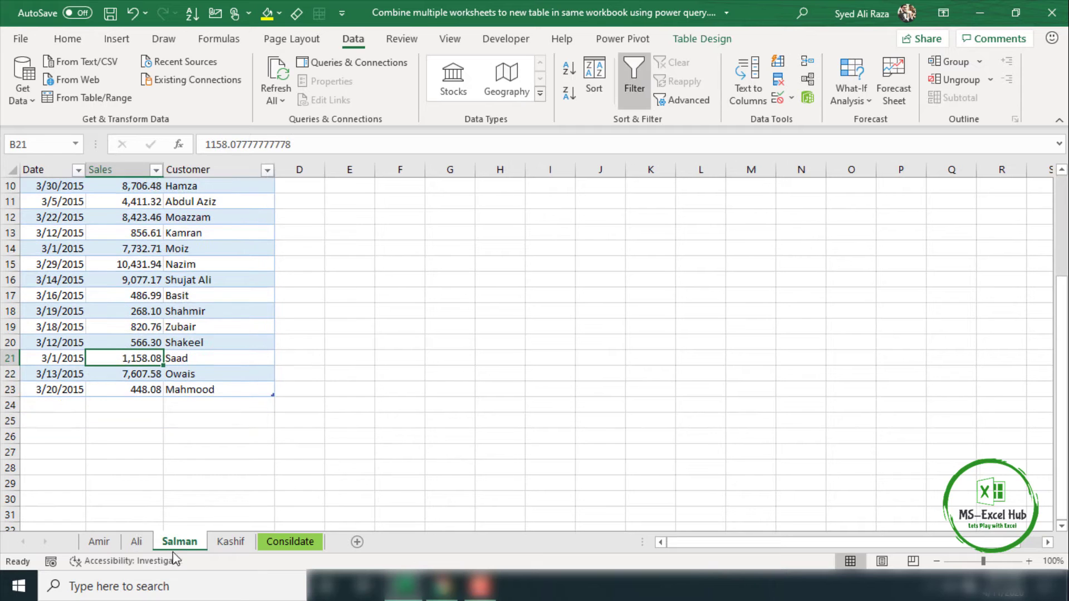
{"action": "left_click", "coordinate": [231, 541]}
{"action": "left_click", "coordinate": [290, 542]}
{"action": "left_click", "coordinate": [78, 189]}
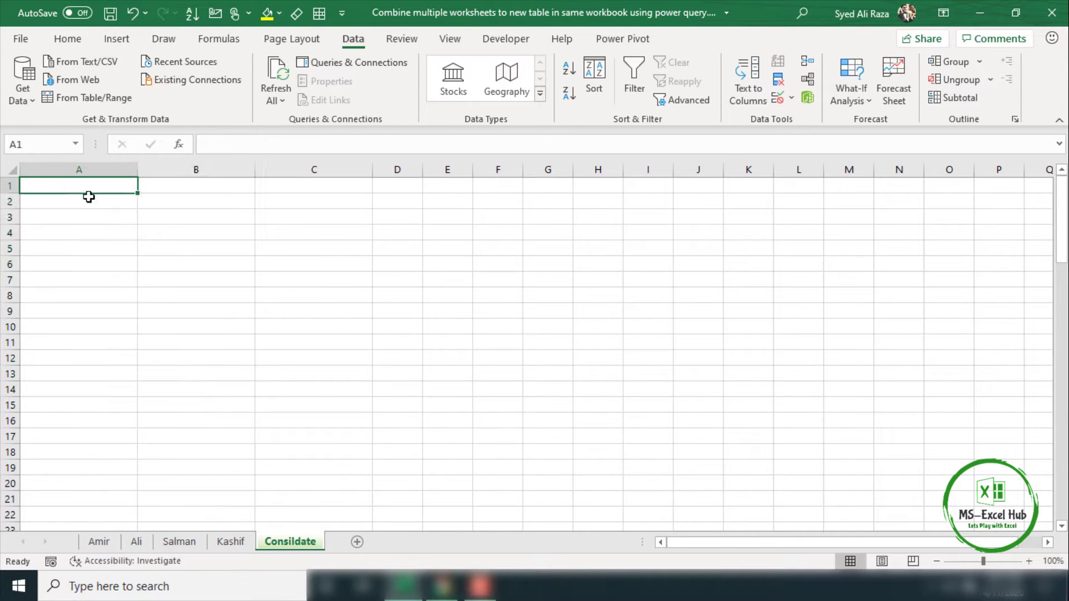
{"action": "left_click_drag", "start_coordinate": [88, 197], "coordinate": [182, 453]}
{"action": "left_click", "coordinate": [186, 379]}
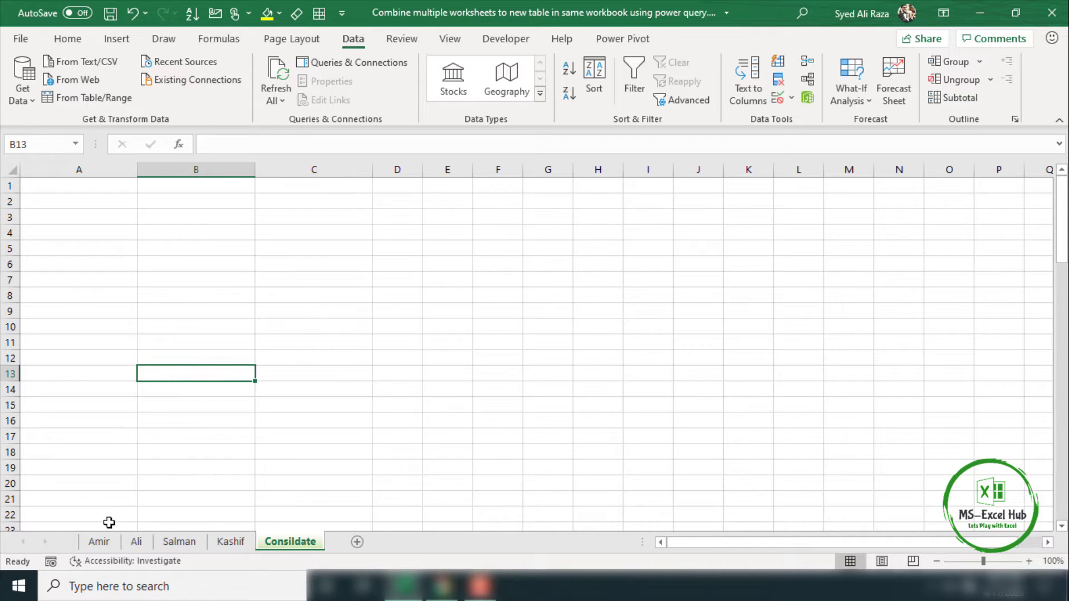
Compare the four source tables, including the last rows of the fourth sheet, with the empty Consildate sheet, ending on the first sheet.
{"action": "left_click", "coordinate": [101, 542]}
{"action": "left_click", "coordinate": [136, 541]}
{"action": "left_click", "coordinate": [163, 542]}
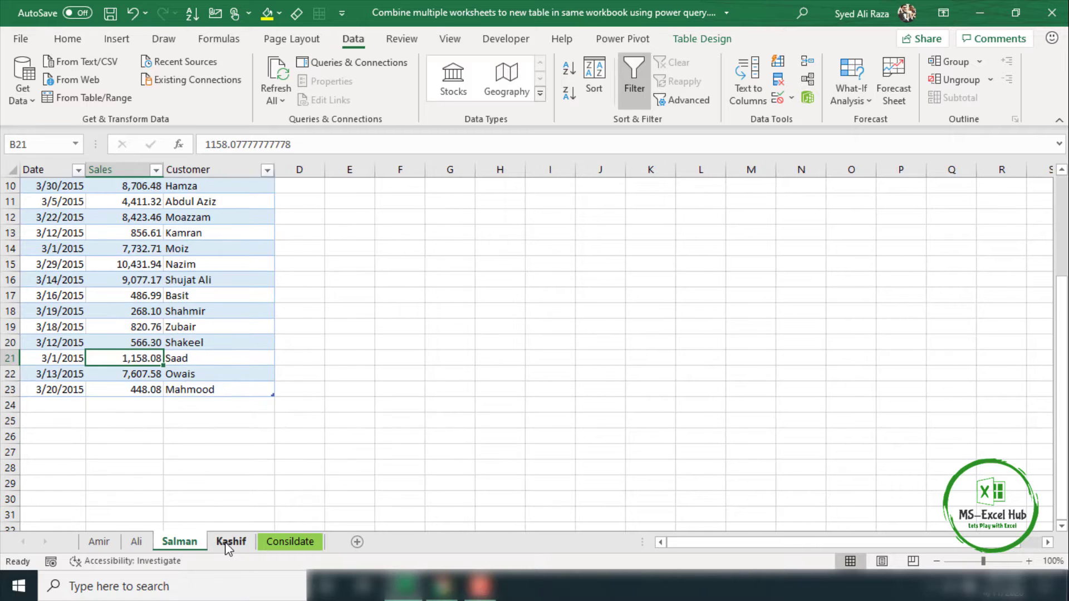
{"action": "left_click", "coordinate": [229, 543]}
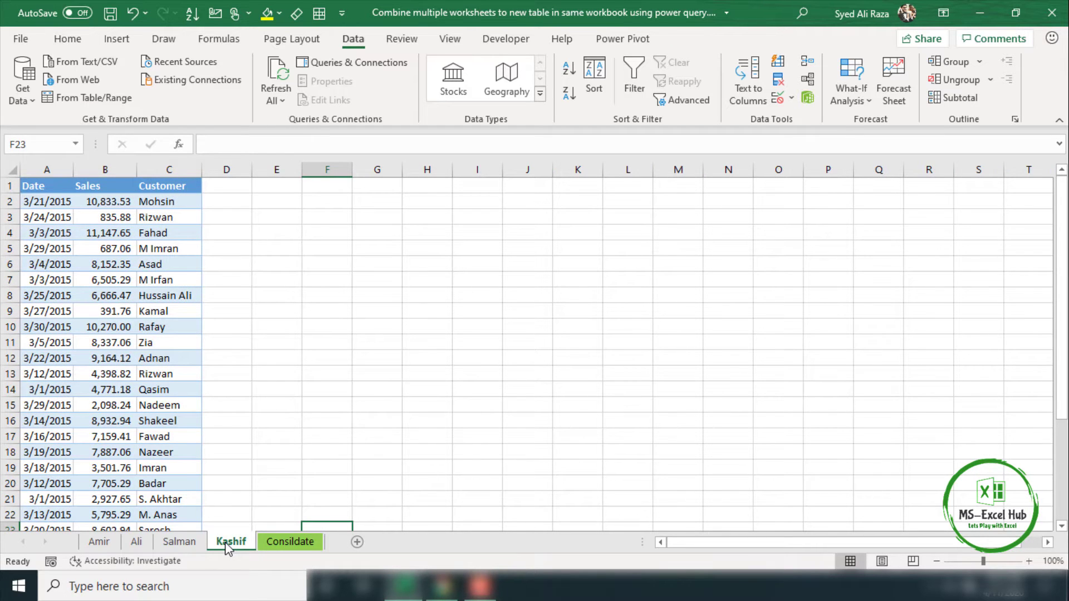
{"action": "scroll", "coordinate": [144, 489], "scroll_direction": "down", "scroll_amount": 5}
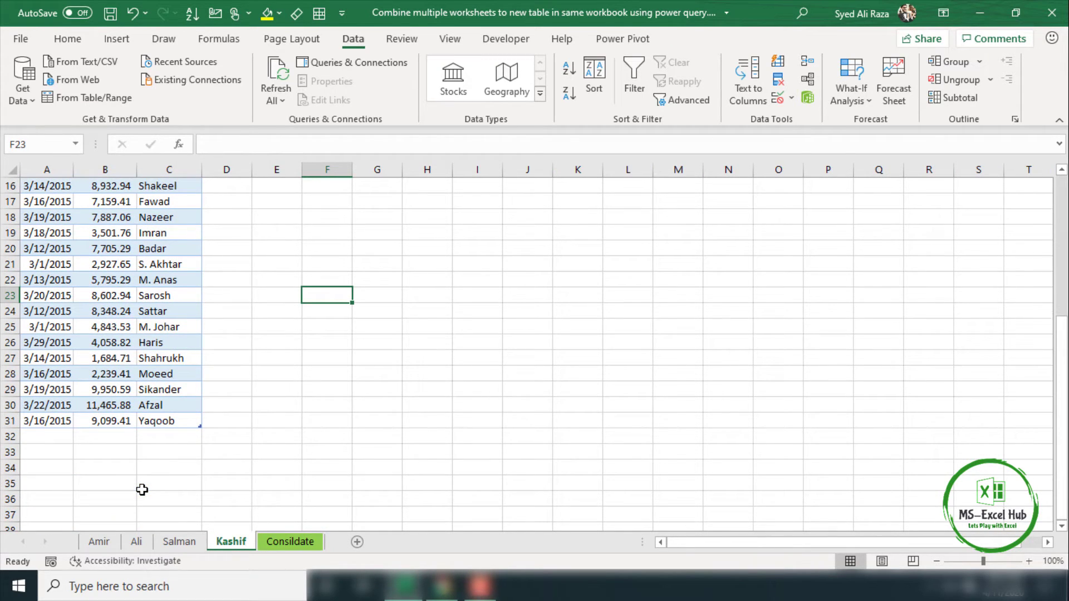
{"action": "left_click", "coordinate": [277, 543]}
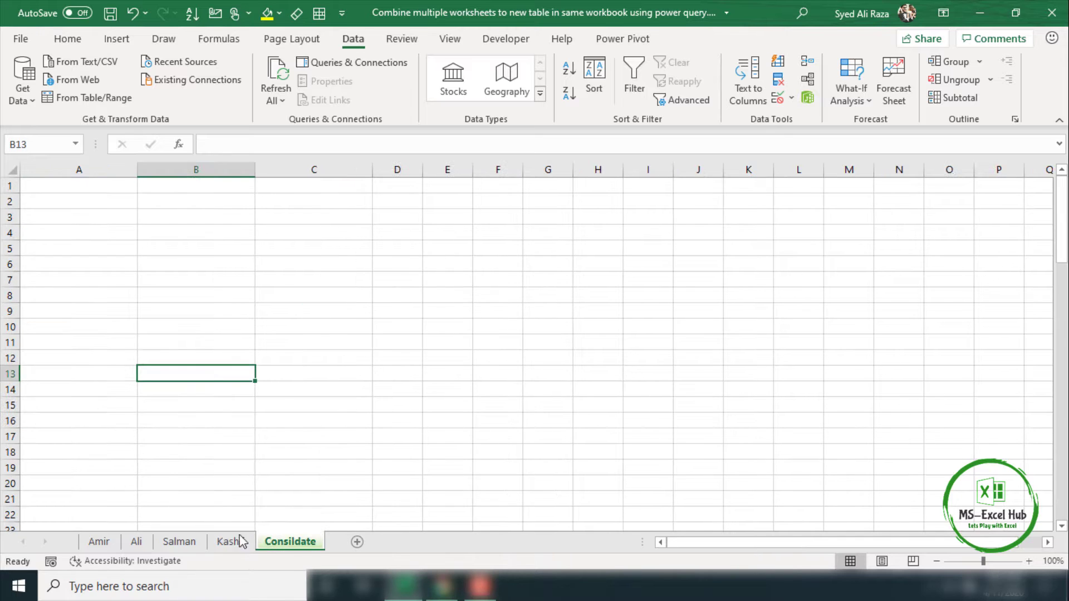
{"action": "left_click_drag", "start_coordinate": [98, 190], "coordinate": [206, 468]}
{"action": "left_click", "coordinate": [198, 382]}
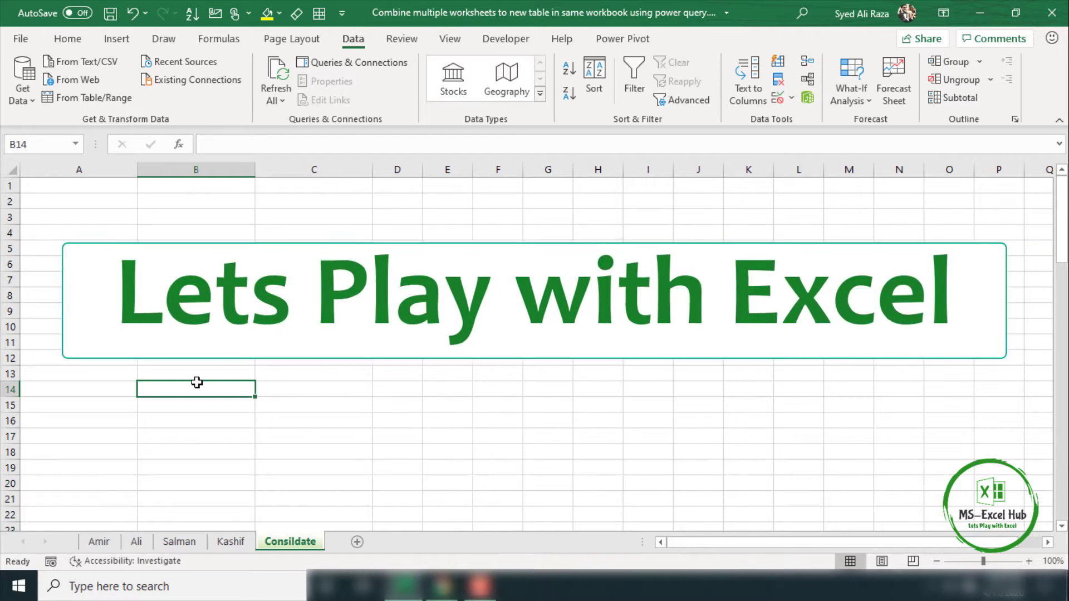
{"action": "left_click", "coordinate": [110, 541]}
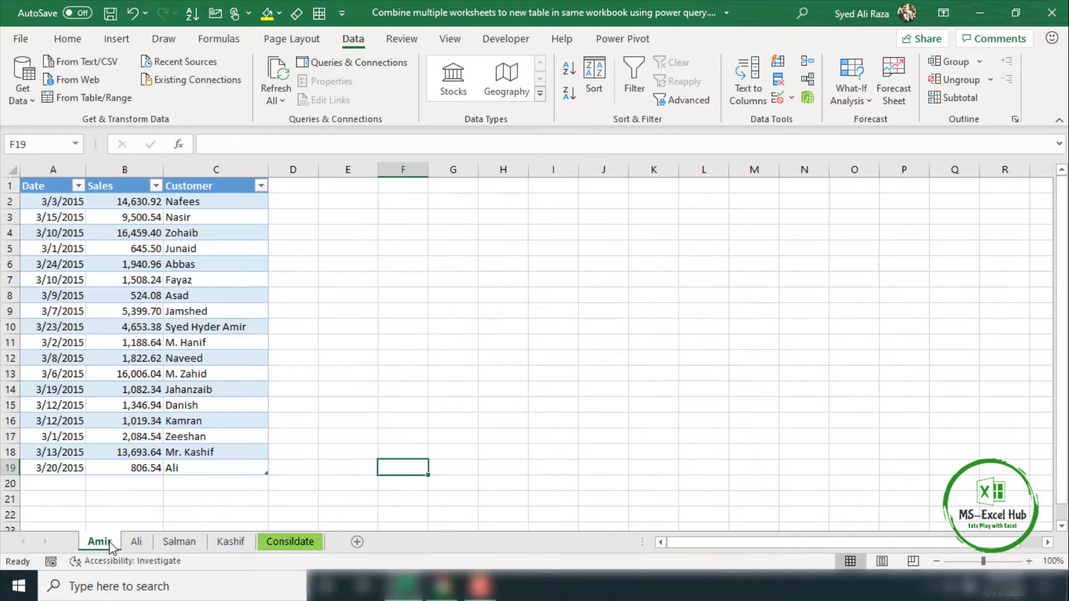
{"action": "left_click", "coordinate": [262, 397]}
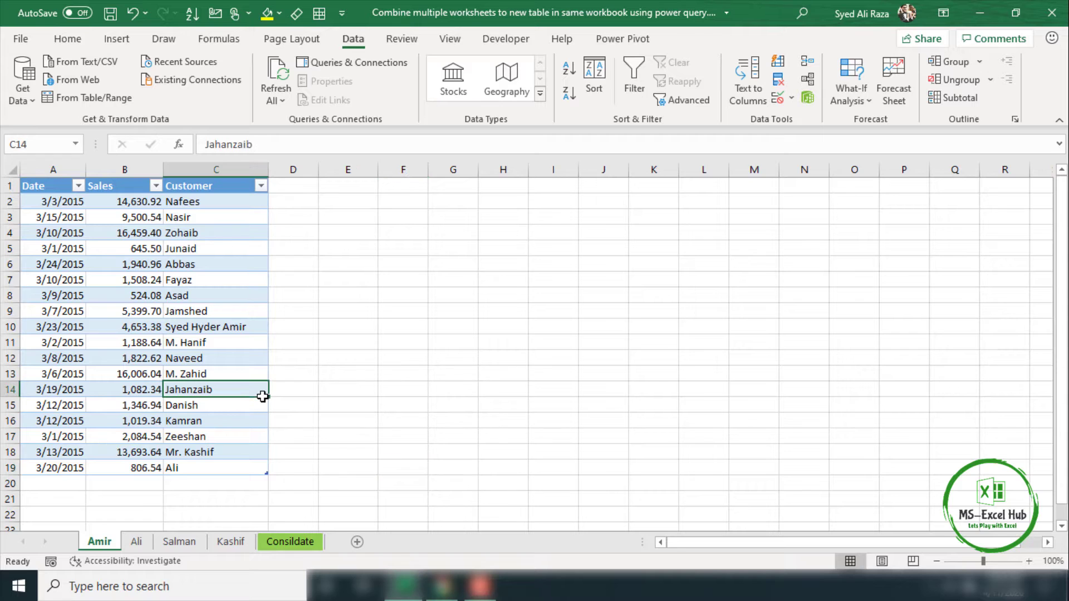
{"action": "left_click", "coordinate": [114, 328]}
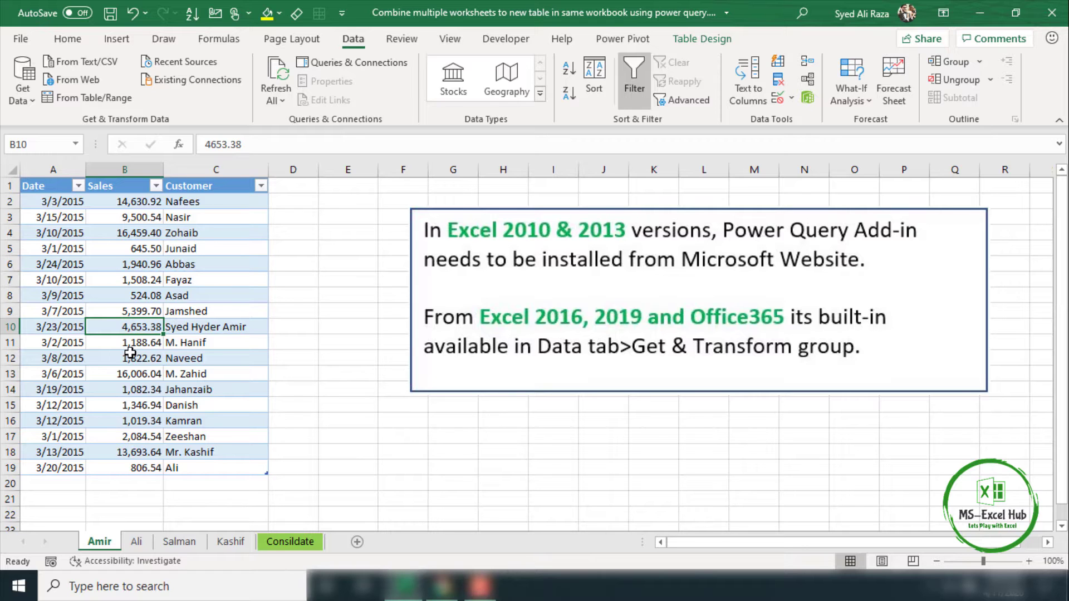
Switch to Chrome, view the download choices for Microsoft Power Query for Excel, and return to the Excel workbook.
{"action": "left_click", "coordinate": [445, 588]}
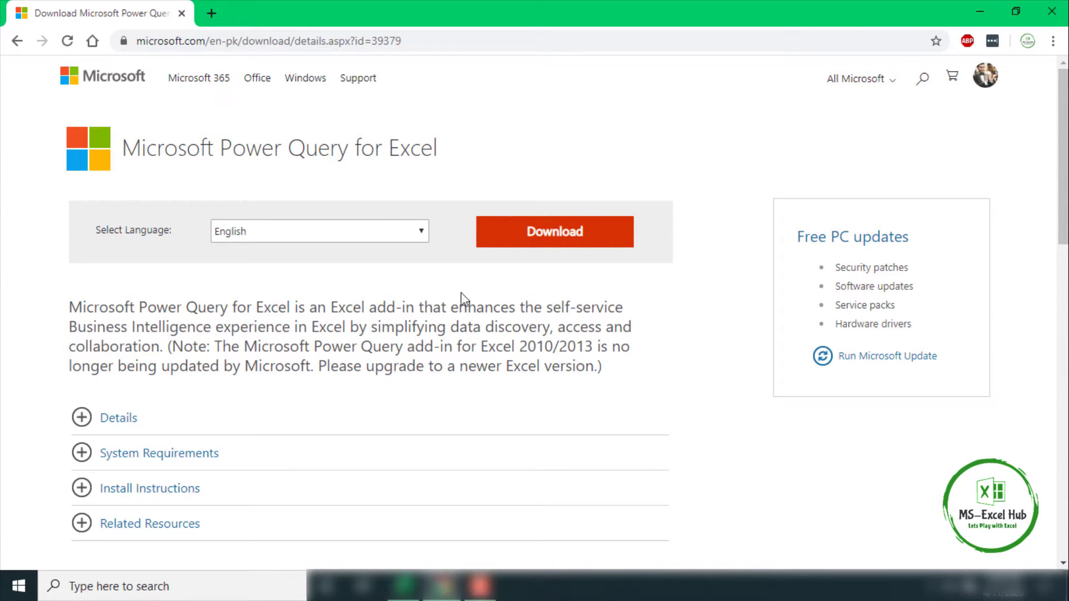
{"action": "left_click", "coordinate": [537, 243]}
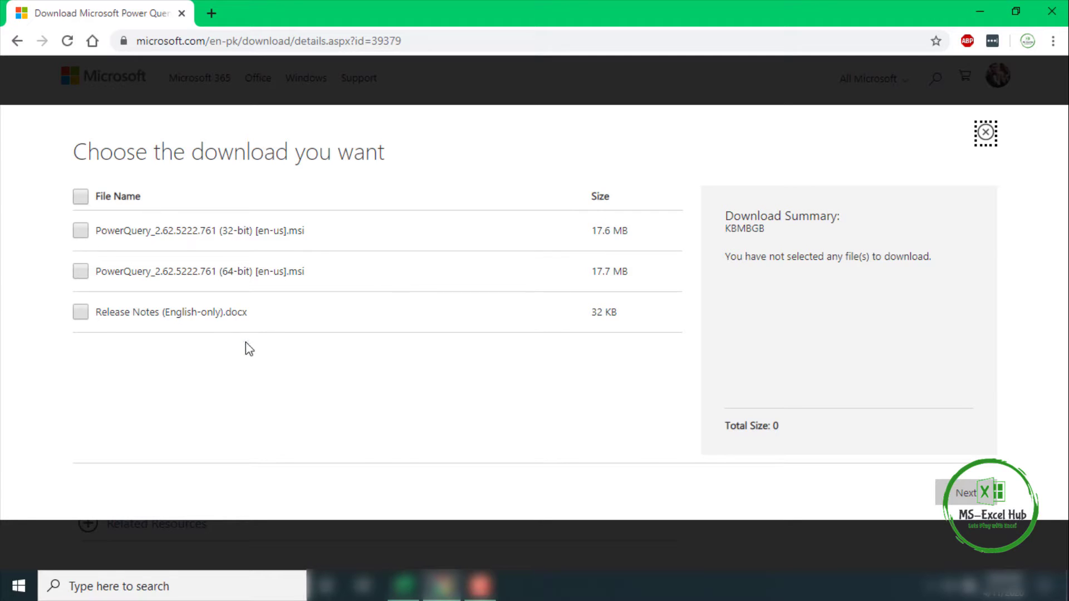
{"action": "left_click", "coordinate": [984, 133]}
{"action": "left_click", "coordinate": [405, 586]}
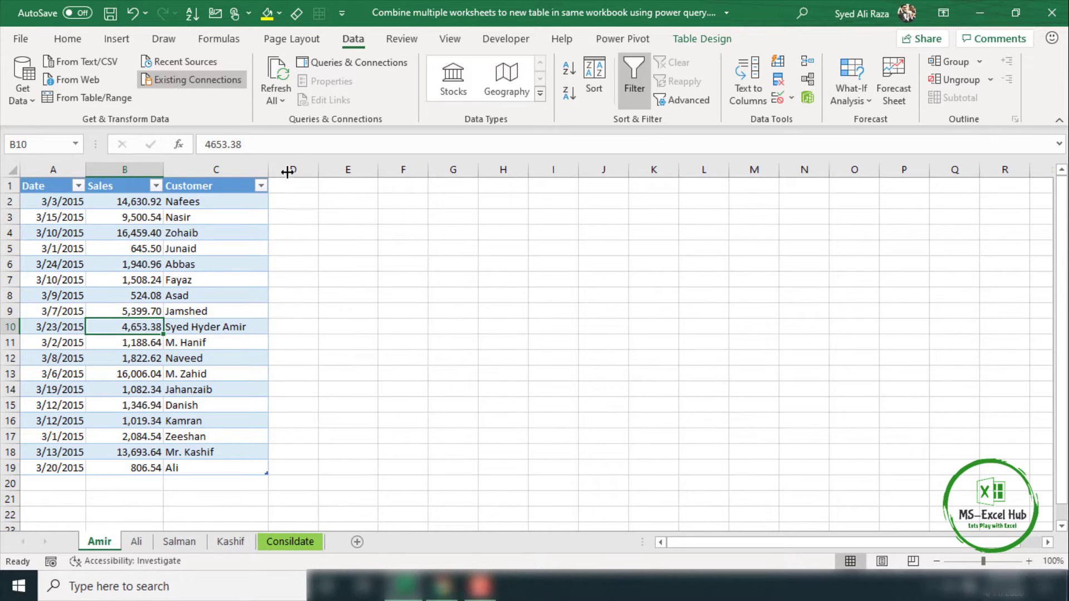
Look through the source worksheets from first to fourth and back to check their shared column layout.
{"action": "left_click", "coordinate": [370, 229]}
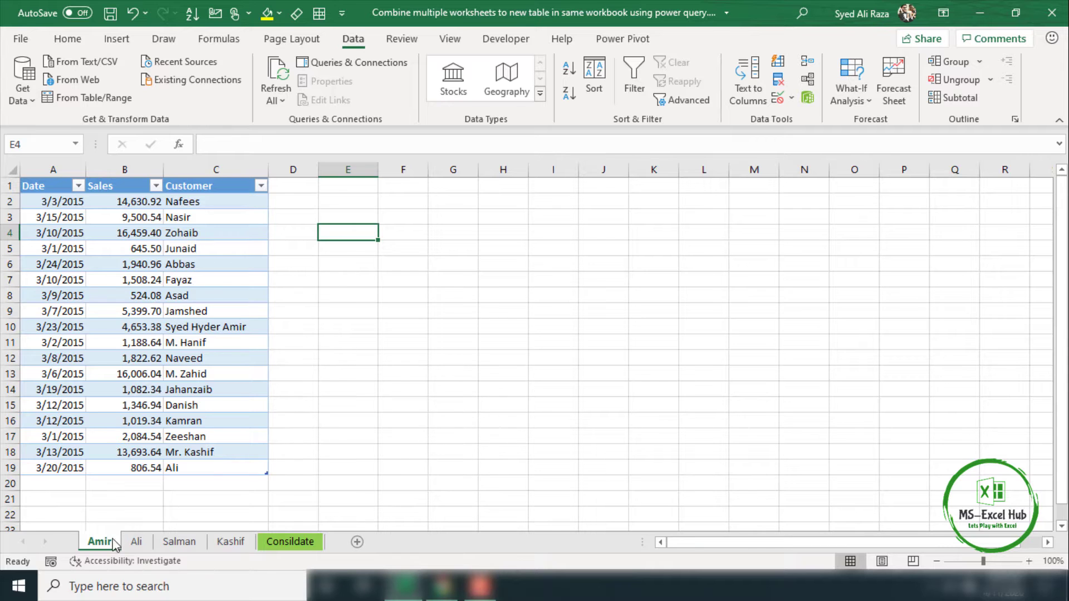
{"action": "left_click", "coordinate": [137, 541]}
{"action": "left_click", "coordinate": [179, 541]}
{"action": "left_click", "coordinate": [229, 541]}
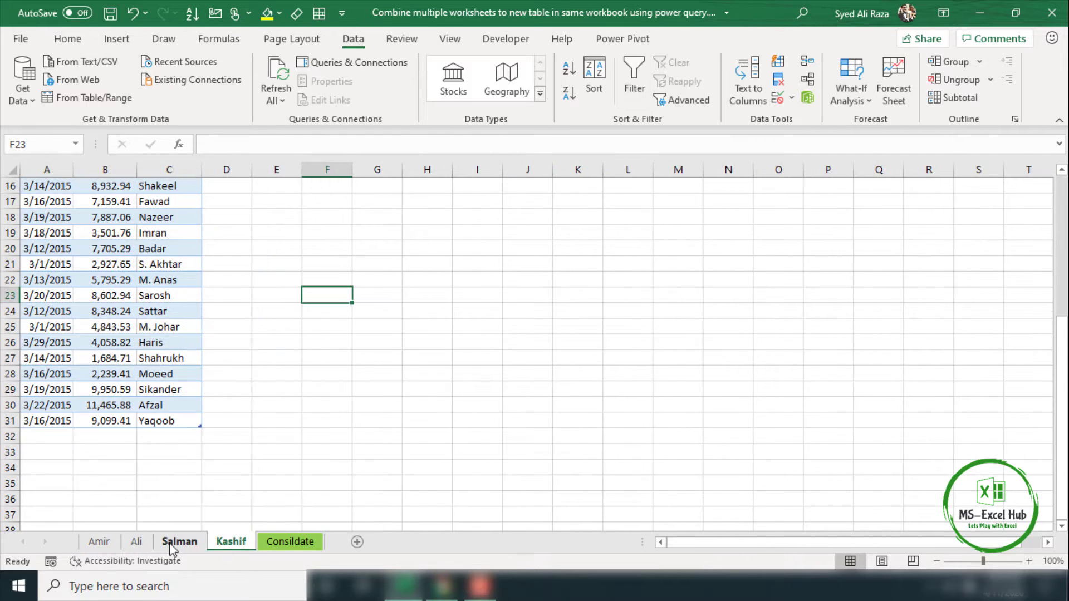
{"action": "left_click", "coordinate": [171, 543]}
{"action": "left_click", "coordinate": [136, 541]}
{"action": "left_click", "coordinate": [99, 541]}
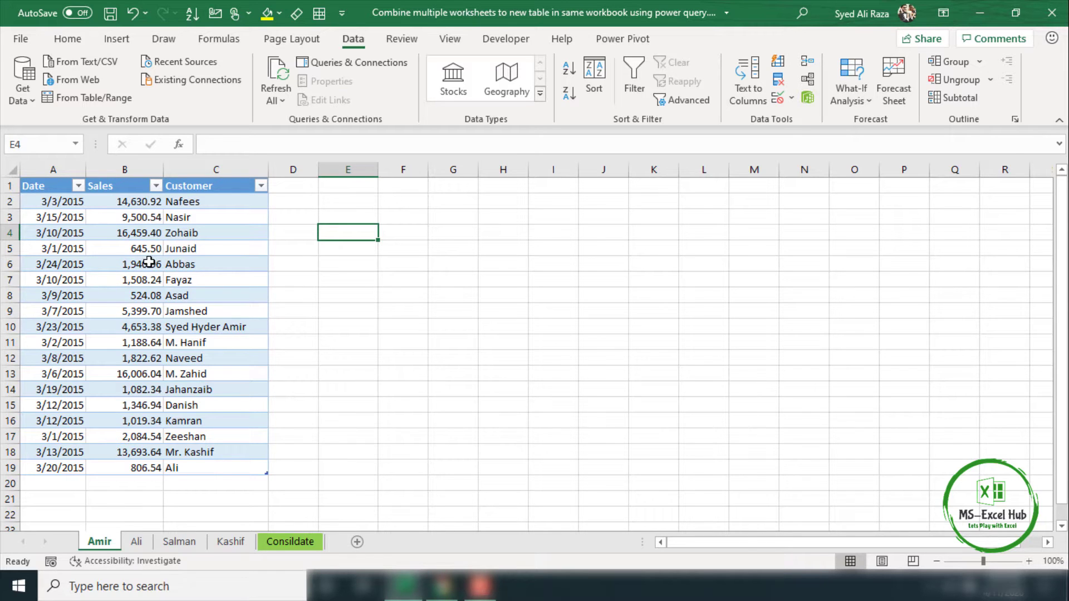
Examine the Sales values on the first sheet, the other source sheets, and range A1:B15 on the Consildate sheet.
{"action": "left_click_drag", "start_coordinate": [140, 203], "coordinate": [127, 452]}
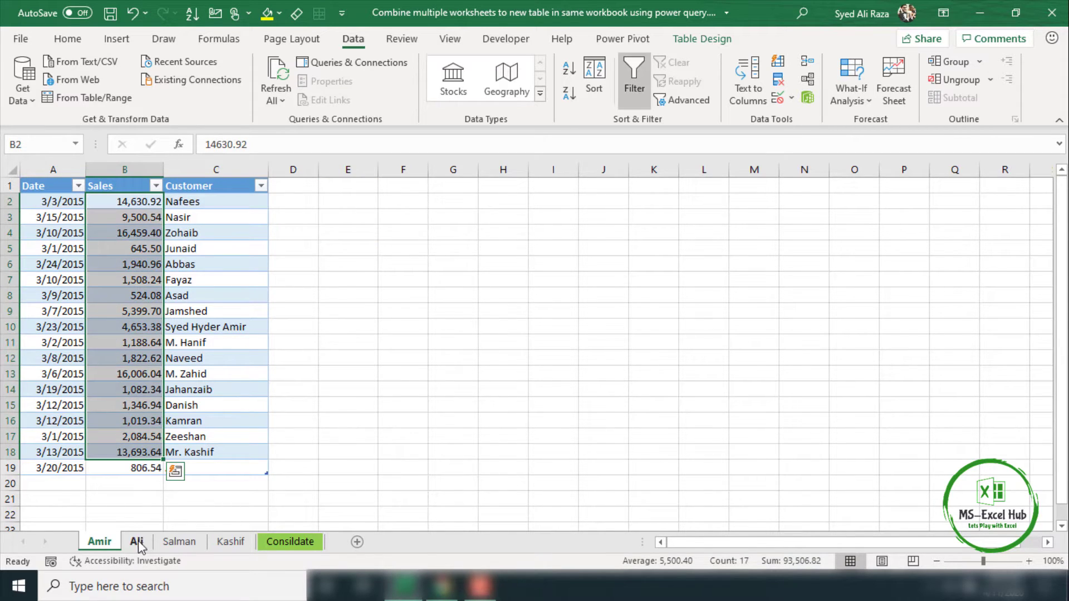
{"action": "left_click", "coordinate": [136, 541]}
{"action": "left_click", "coordinate": [179, 541]}
{"action": "left_click", "coordinate": [231, 542]}
{"action": "left_click", "coordinate": [274, 543]}
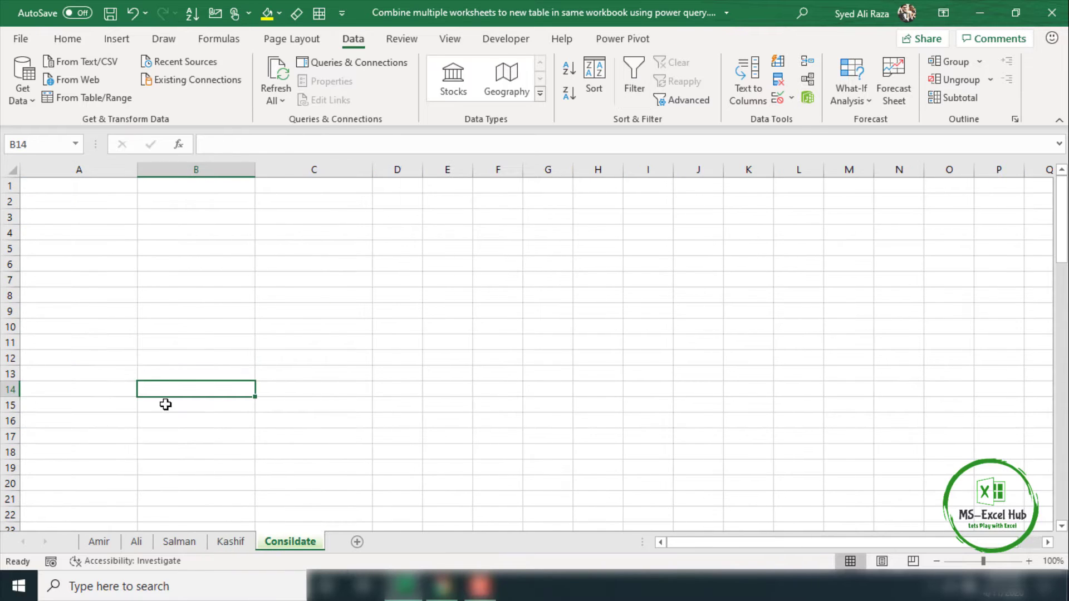
{"action": "left_click_drag", "start_coordinate": [67, 192], "coordinate": [238, 400]}
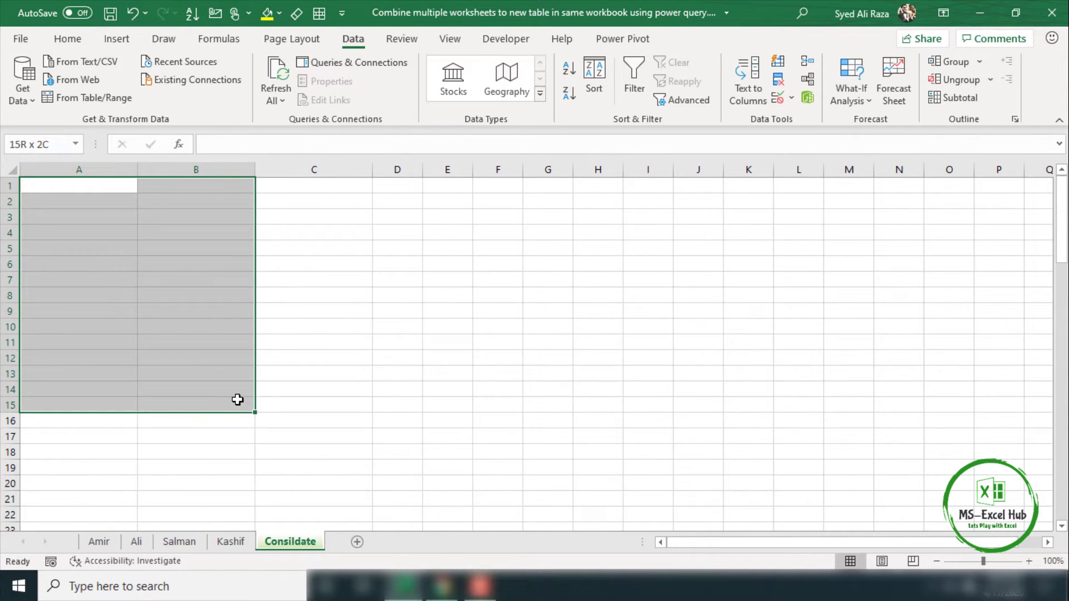
{"action": "left_click_drag", "start_coordinate": [238, 400], "coordinate": [238, 400]}
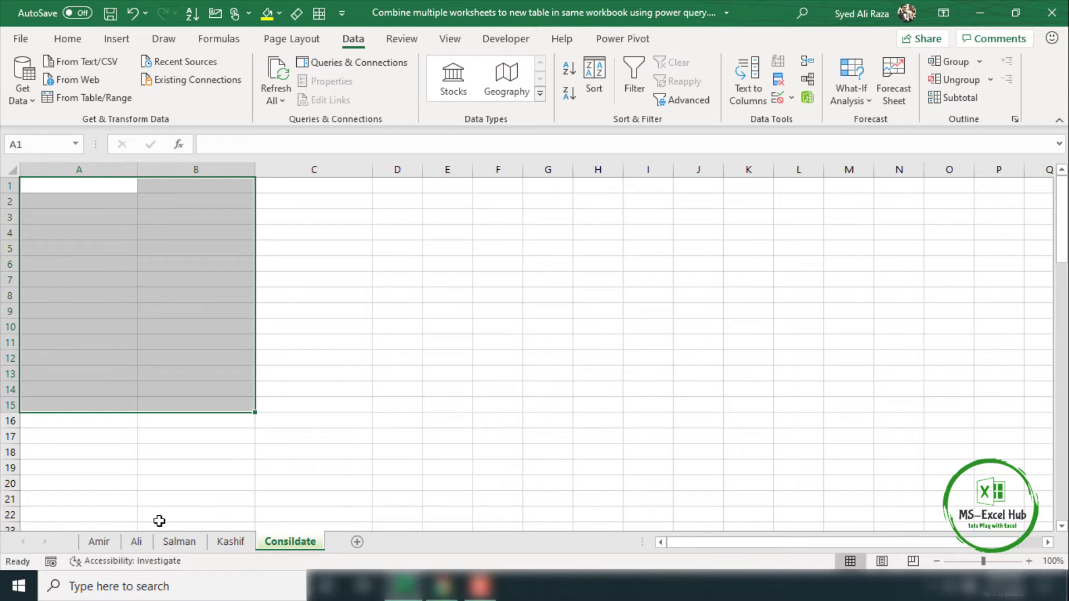
Check that each source sheet's data is formatted as a table, inspecting the fourth sheet's table up to its header row.
{"action": "left_click", "coordinate": [105, 543]}
{"action": "key", "text": "ctrl+shift+Down"}
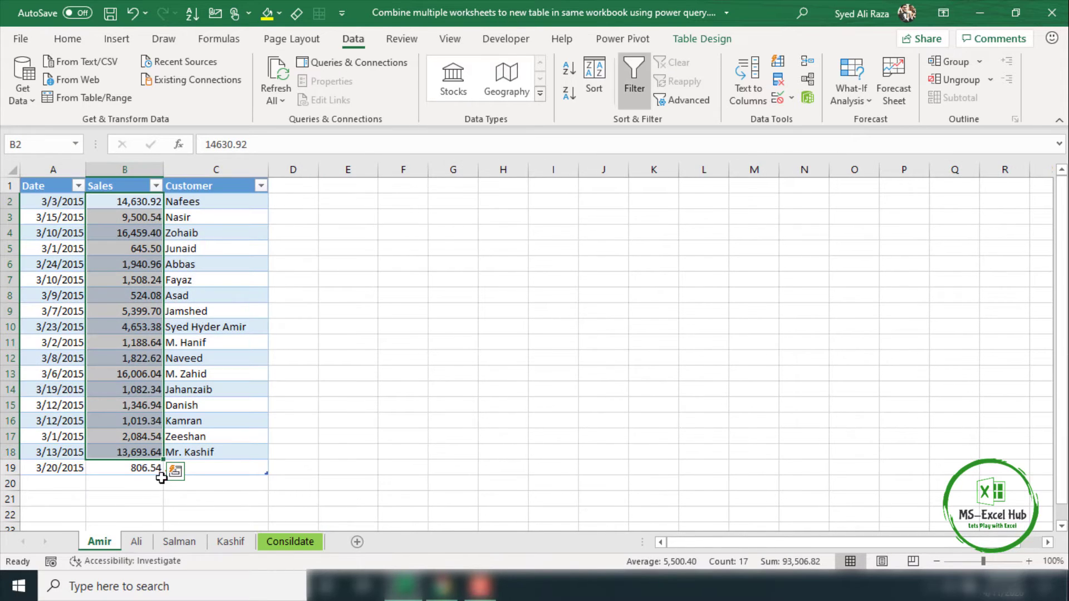
{"action": "left_click", "coordinate": [232, 353]}
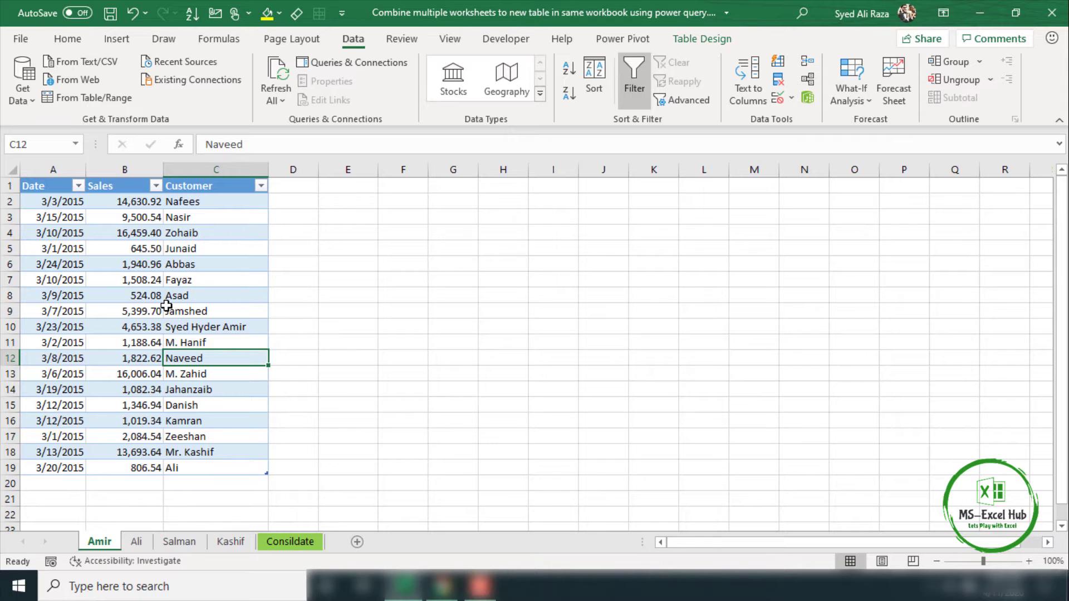
{"action": "left_click", "coordinate": [136, 542]}
{"action": "left_click", "coordinate": [177, 542]}
{"action": "left_click", "coordinate": [229, 543]}
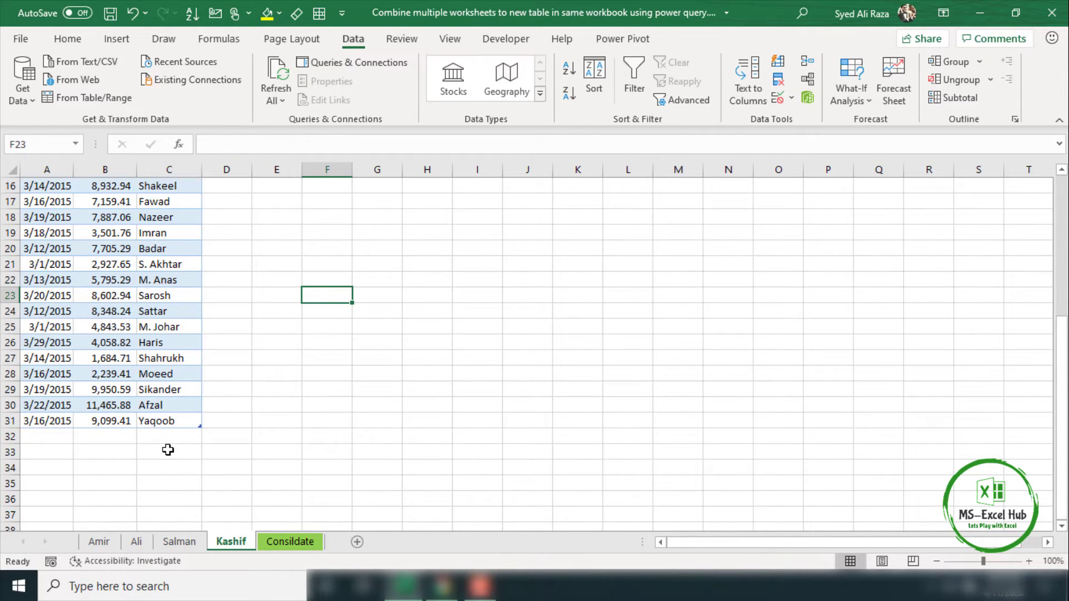
{"action": "scroll", "coordinate": [155, 327], "scroll_direction": "up", "scroll_amount": 4}
{"action": "left_click", "coordinate": [146, 313]}
{"action": "scroll", "coordinate": [129, 327], "scroll_direction": "up", "scroll_amount": 1}
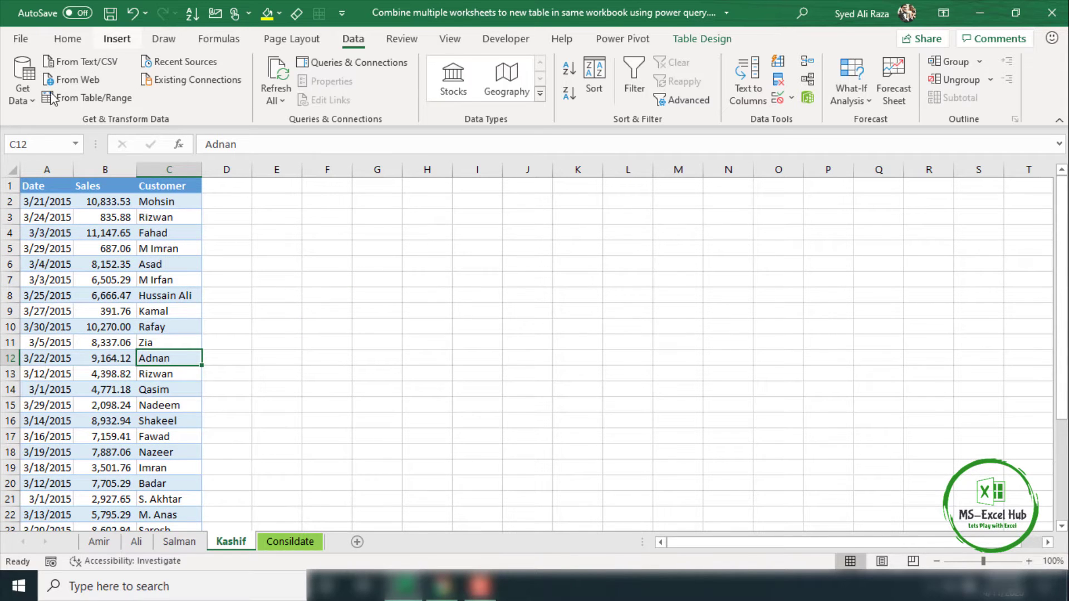
{"action": "scroll", "coordinate": [52, 98], "scroll_direction": "up", "scroll_amount": 4}
{"action": "scroll", "coordinate": [139, 96], "scroll_direction": "up", "scroll_amount": 1}
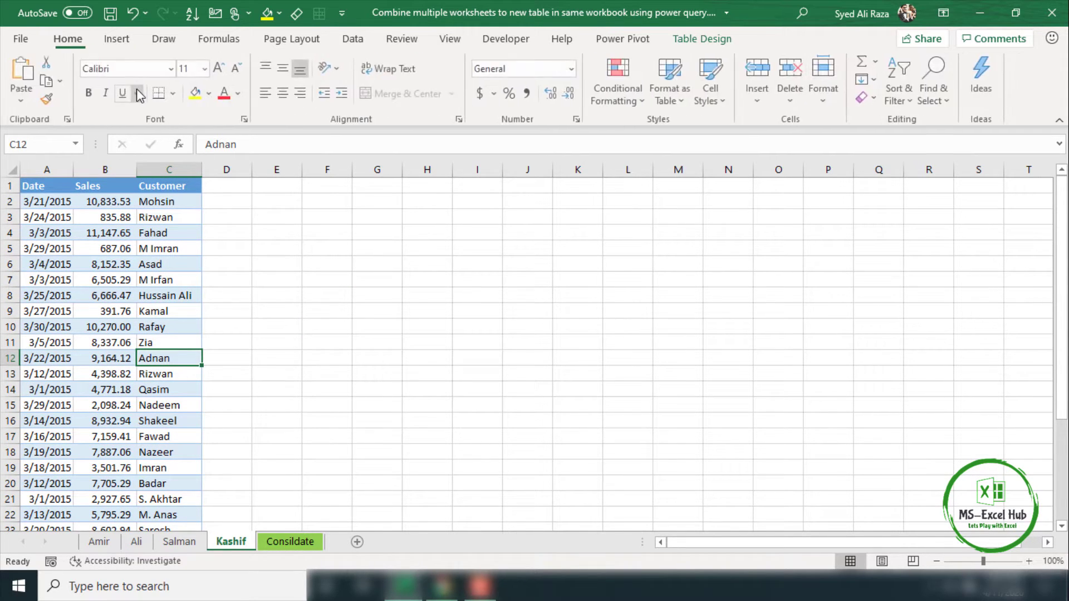
Check the Table insertion command for the fourth sheet's data and dismiss the Help pane.
{"action": "left_click", "coordinate": [128, 47]}
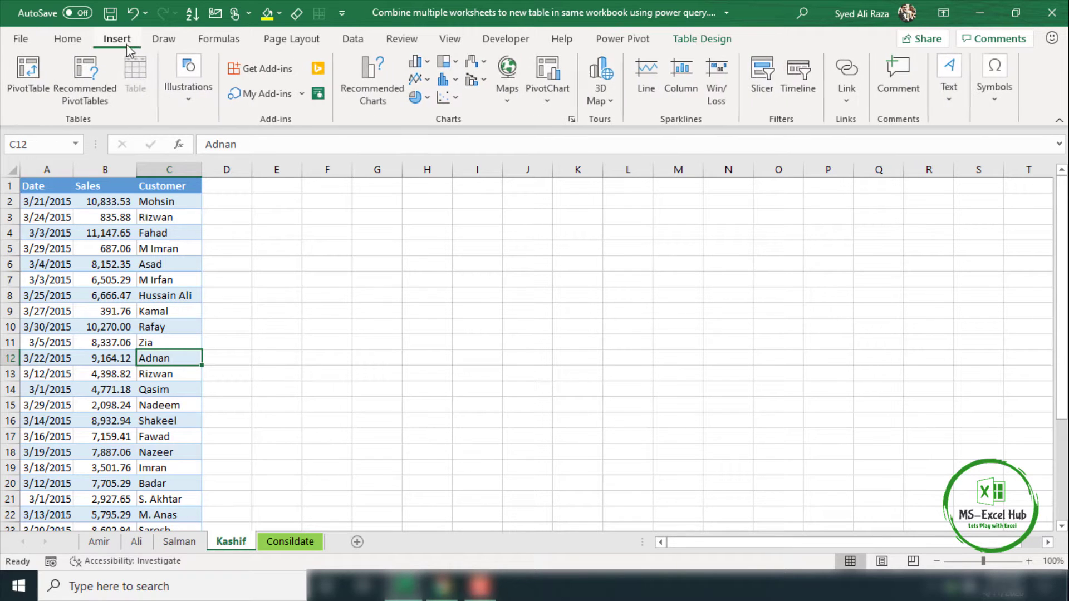
{"action": "key", "text": "F1"}
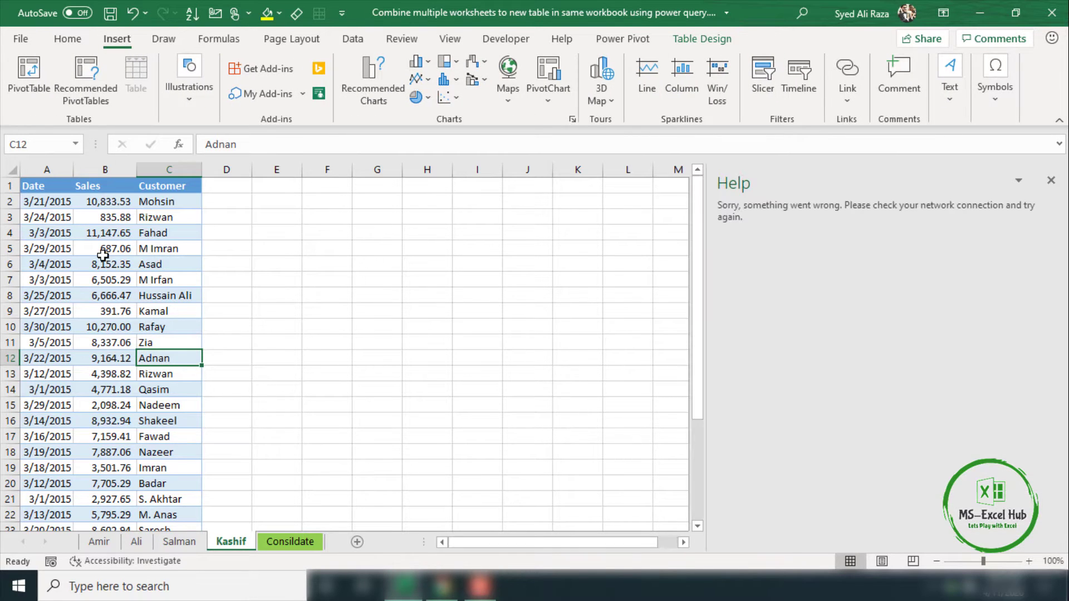
{"action": "left_click", "coordinate": [1051, 180]}
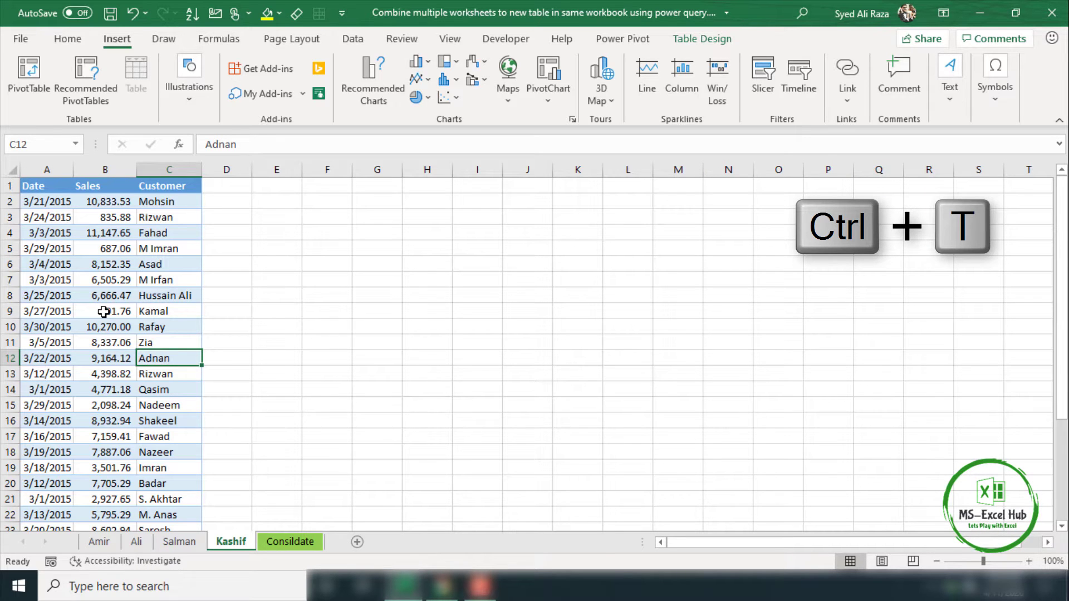
Load the first sheet's sales table into the Power Query Editor and check its entry in the queries list.
{"action": "left_click", "coordinate": [108, 541]}
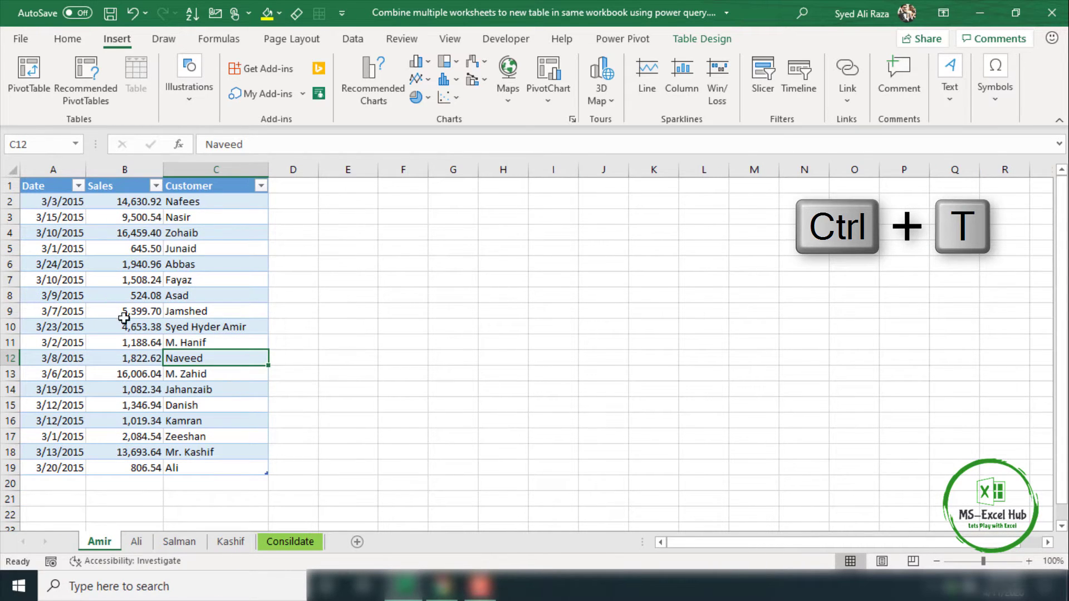
{"action": "left_click", "coordinate": [150, 294]}
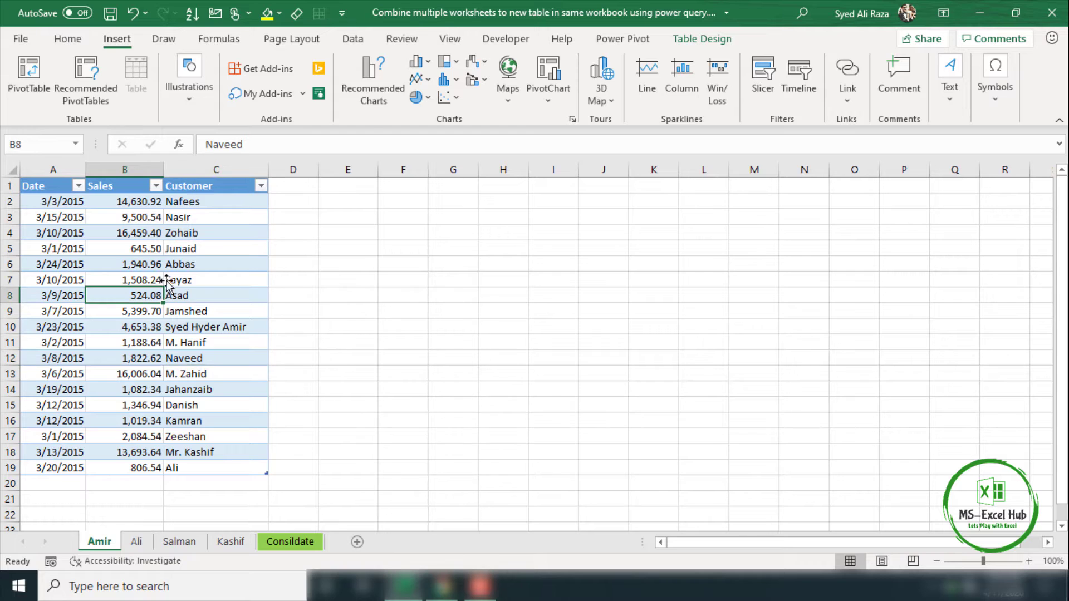
{"action": "left_click", "coordinate": [354, 45]}
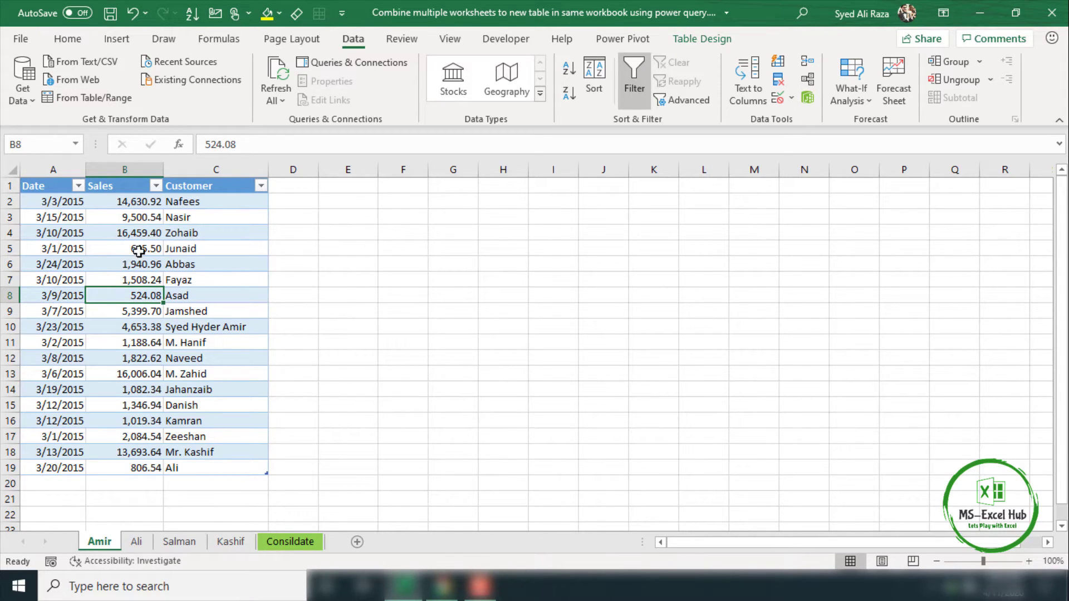
{"action": "left_click", "coordinate": [90, 98]}
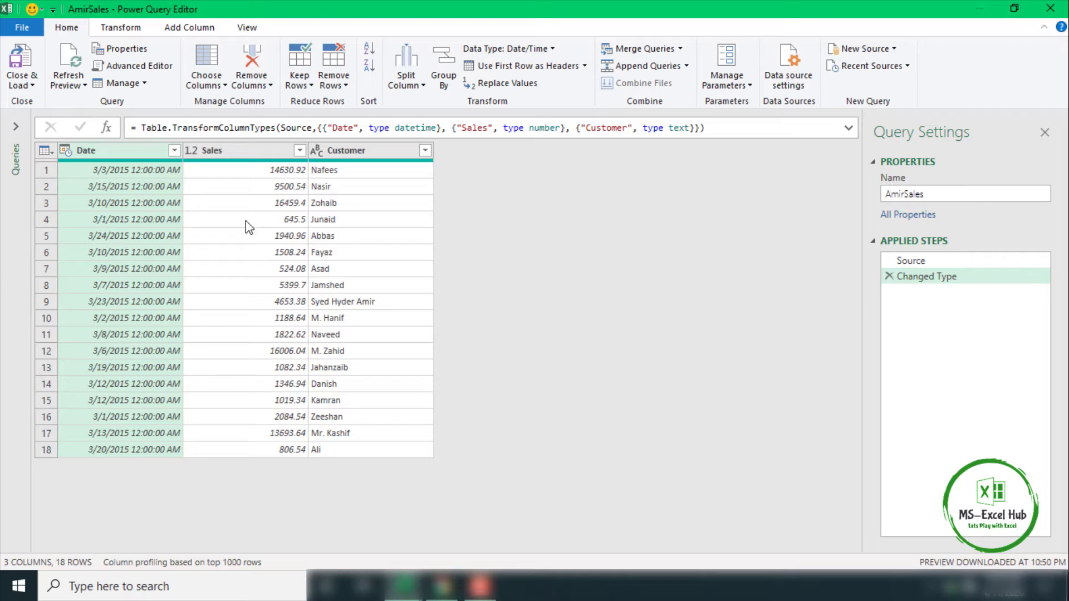
{"action": "left_click", "coordinate": [17, 128]}
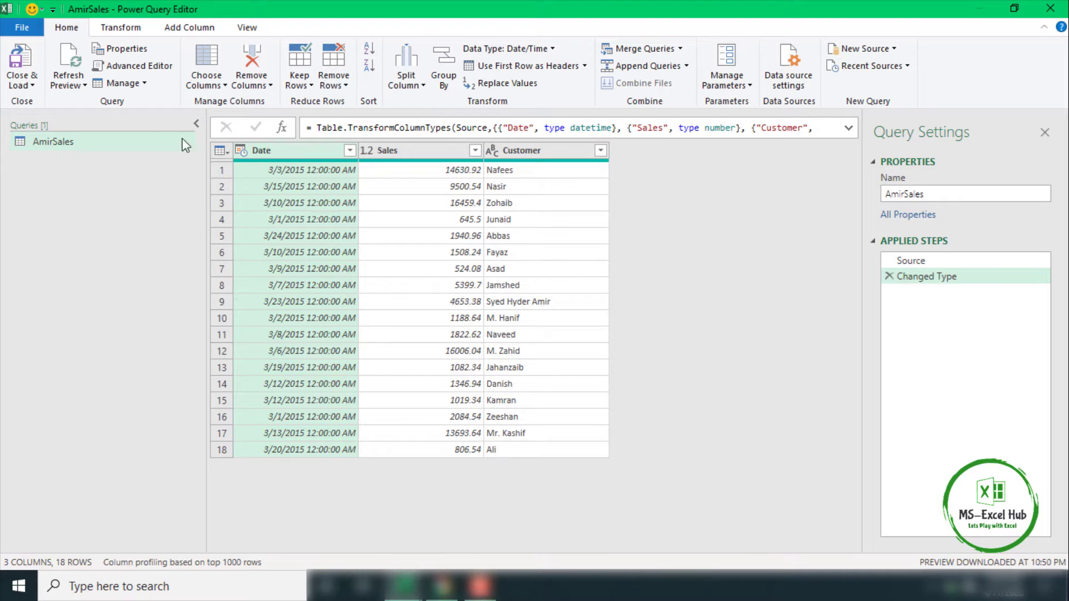
{"action": "left_click", "coordinate": [197, 126]}
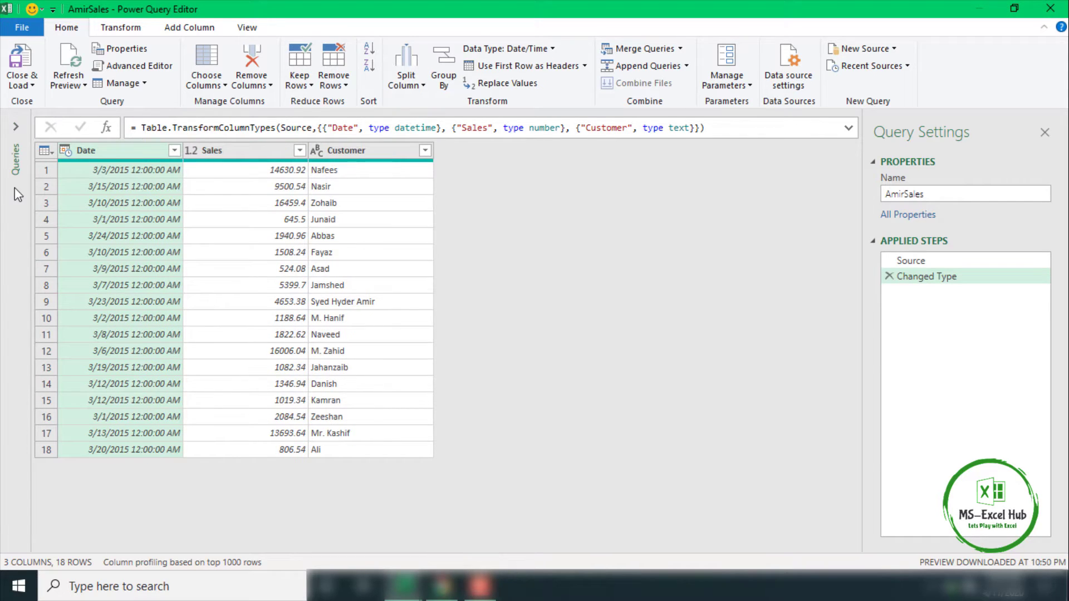
Close the editor and load the first sheet's query as Only Create Connection.
{"action": "left_click", "coordinate": [33, 86]}
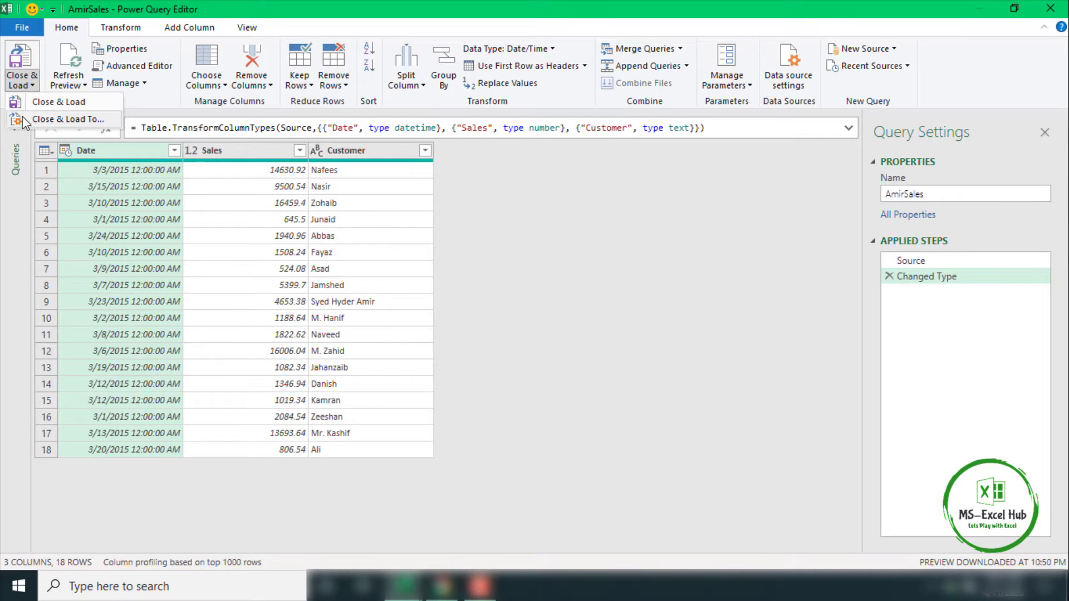
{"action": "left_click", "coordinate": [64, 119]}
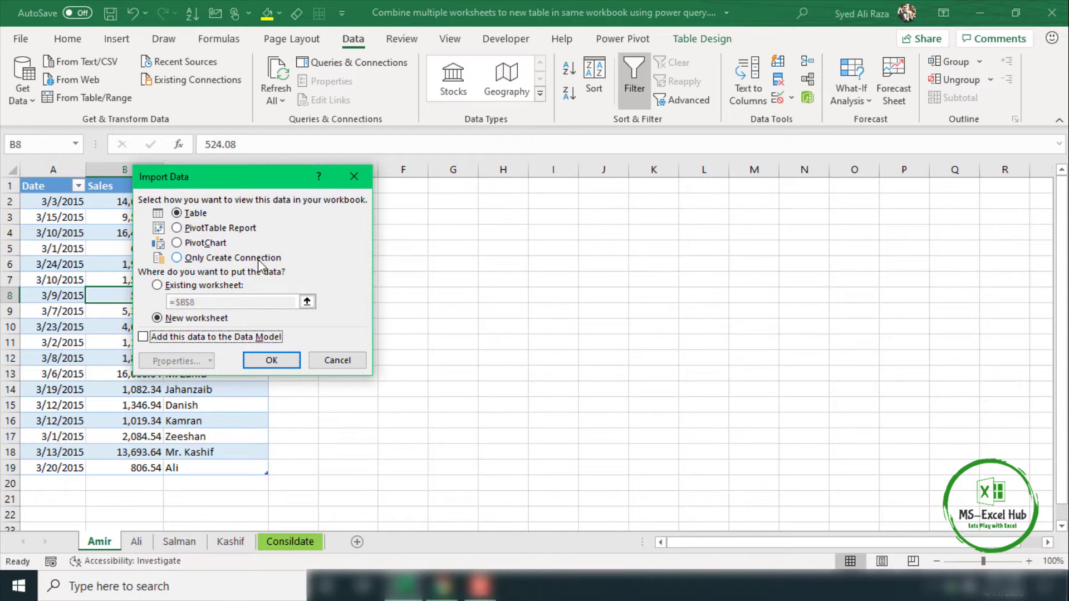
{"action": "left_click", "coordinate": [198, 260]}
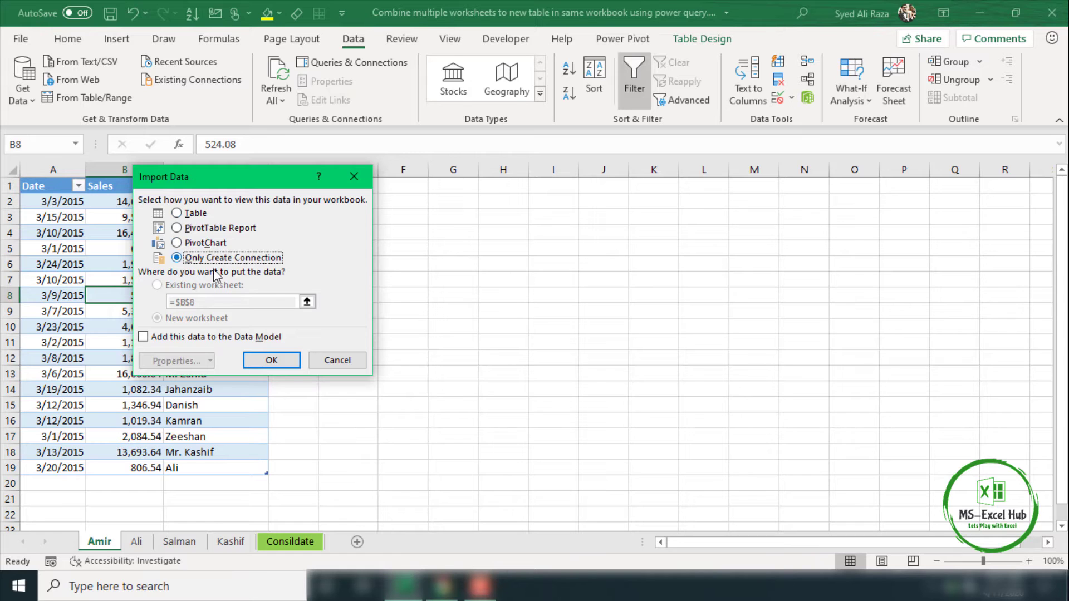
{"action": "left_click", "coordinate": [273, 361]}
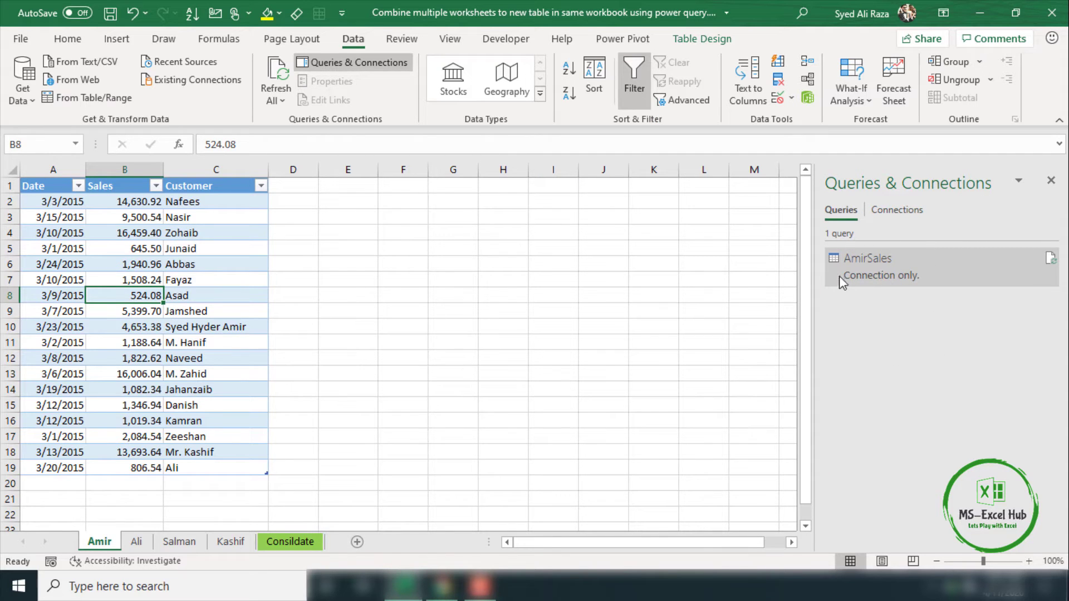
Create a Power Query query from the second sheet's sales table and load it as Only Create Connection.
{"action": "left_click", "coordinate": [136, 541]}
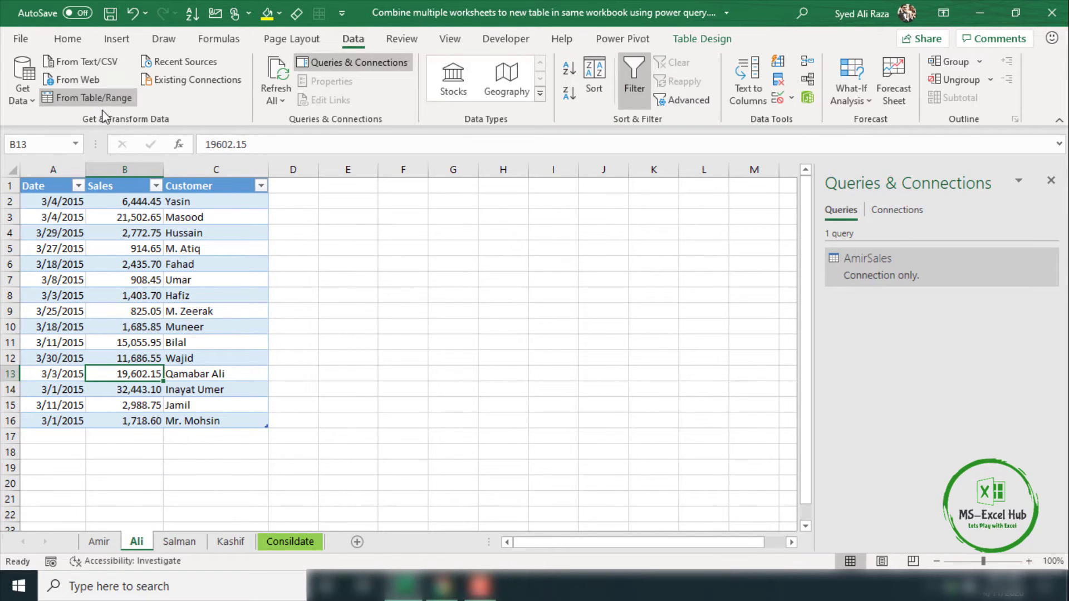
{"action": "left_click", "coordinate": [92, 98]}
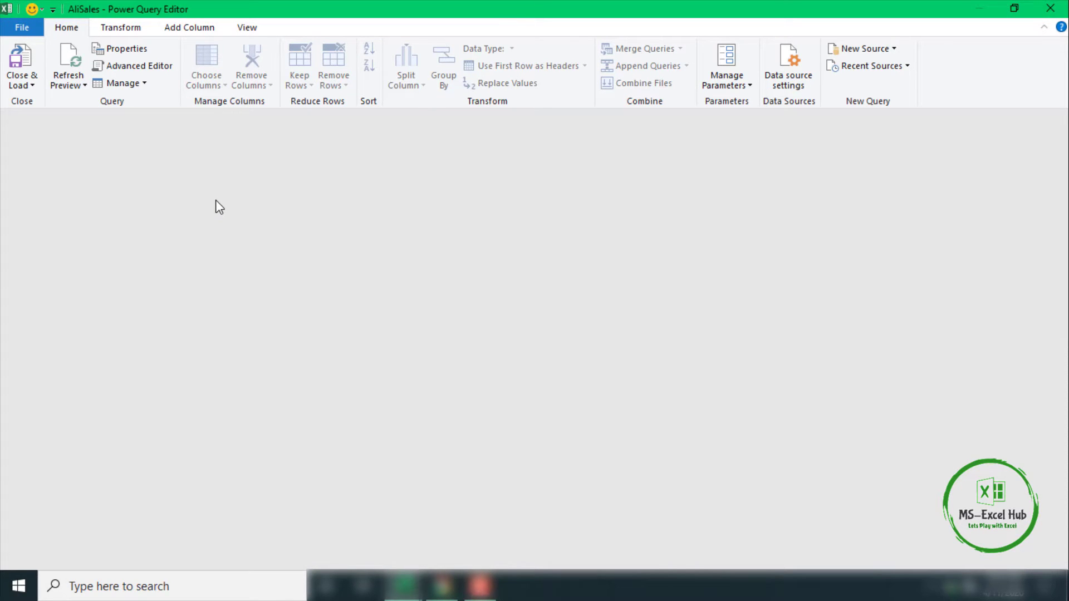
{"action": "left_click", "coordinate": [17, 129]}
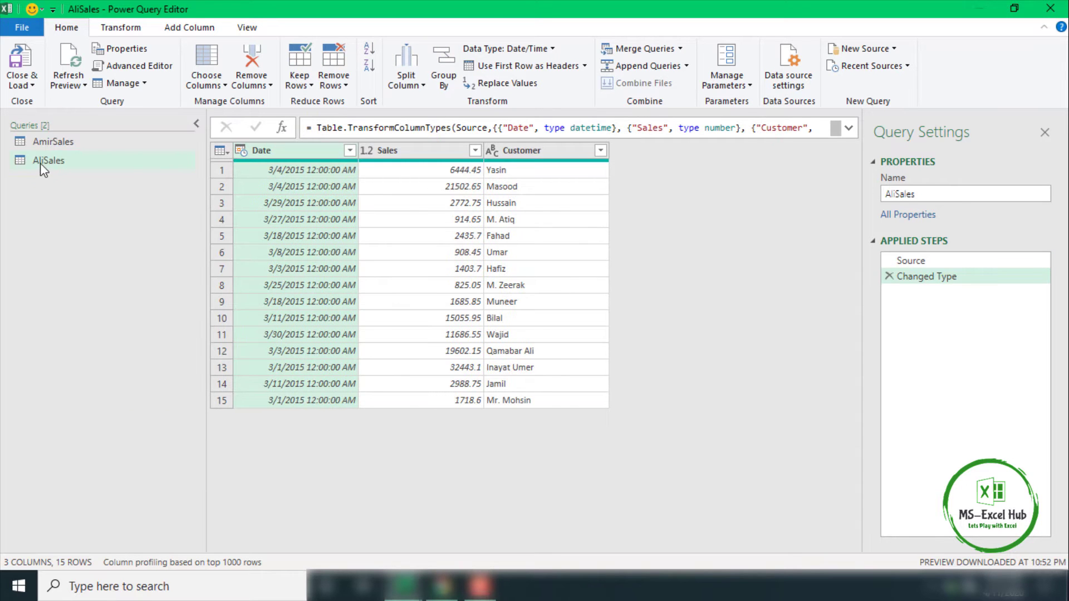
{"action": "left_click", "coordinate": [33, 86]}
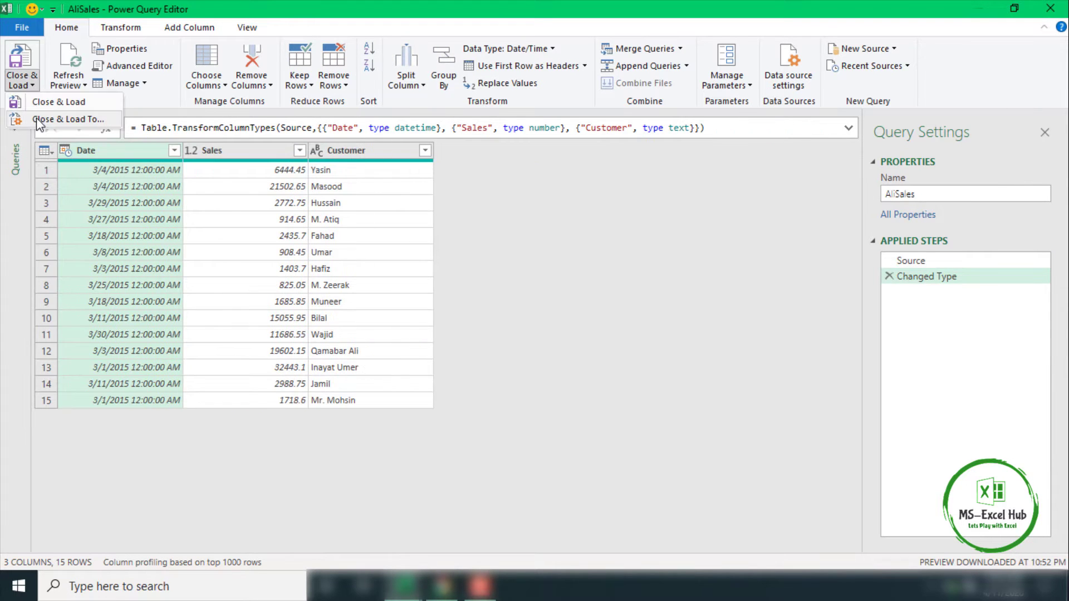
{"action": "left_click", "coordinate": [41, 108]}
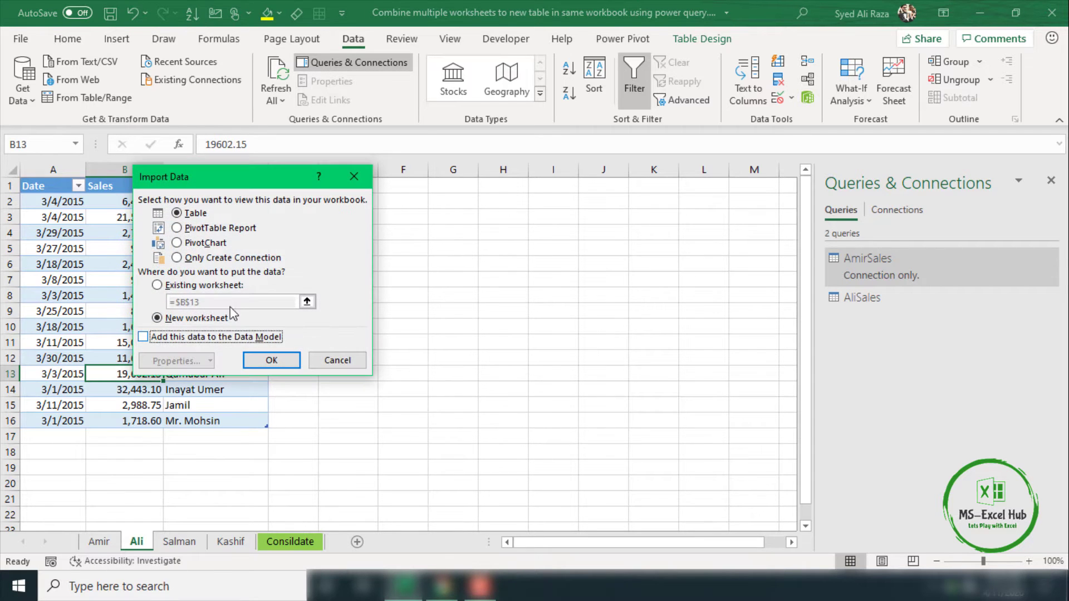
{"action": "left_click", "coordinate": [231, 259]}
{"action": "left_click", "coordinate": [272, 360]}
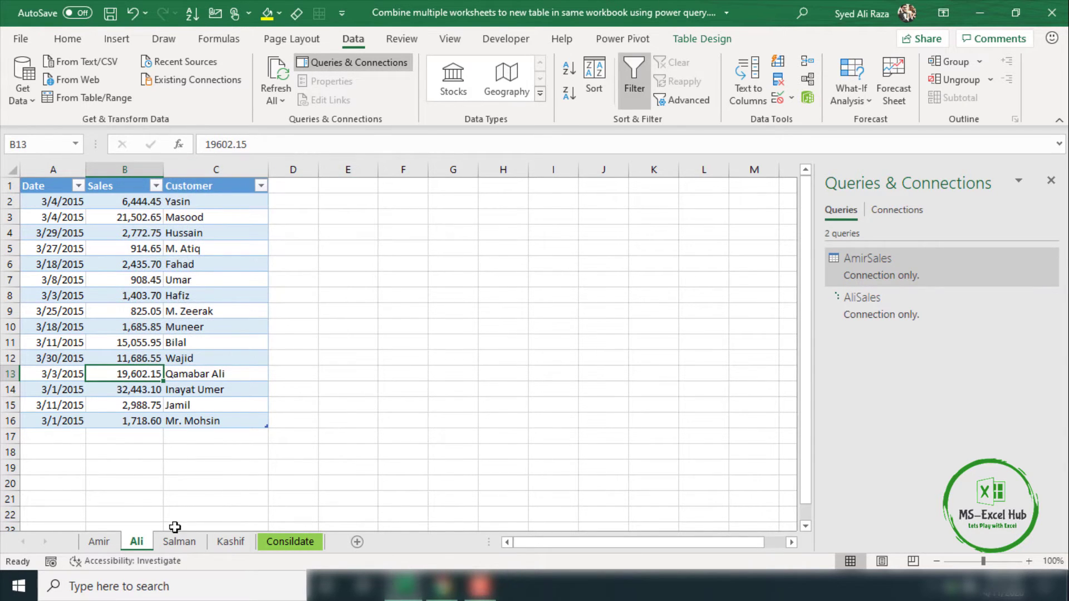
Create a Power Query query from the third sheet's sales table and load it as Only Create Connection.
{"action": "left_click", "coordinate": [169, 543]}
{"action": "left_click", "coordinate": [139, 341]}
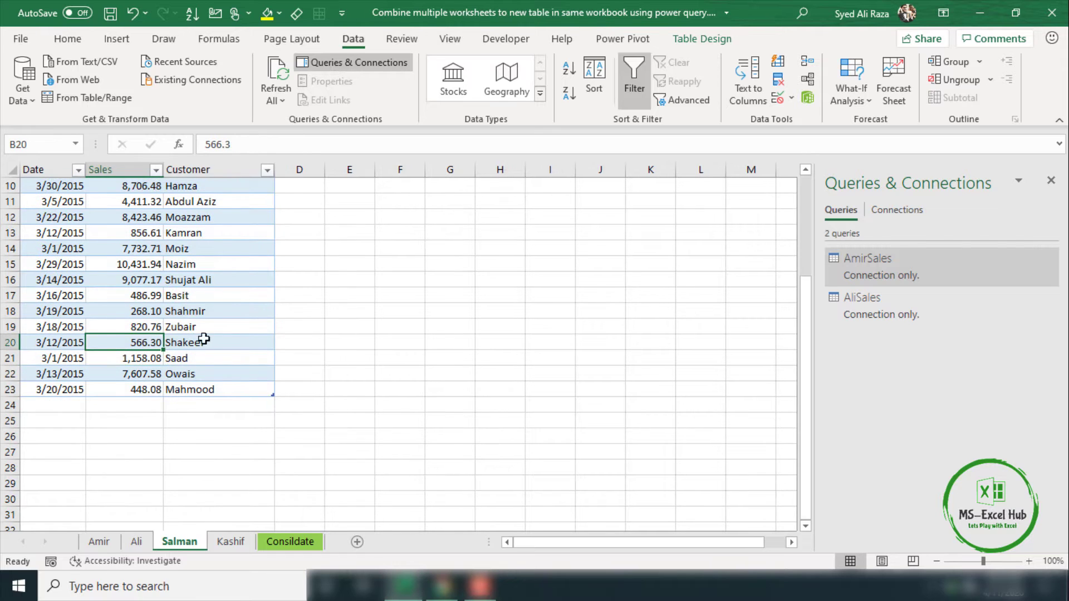
{"action": "left_click", "coordinate": [120, 101]}
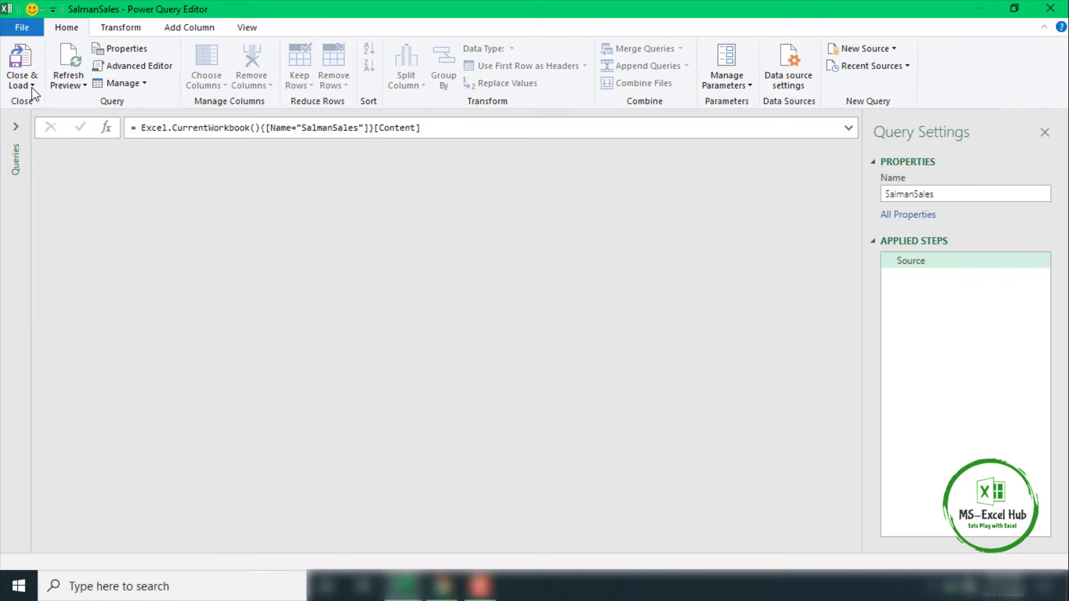
{"action": "left_click", "coordinate": [32, 85]}
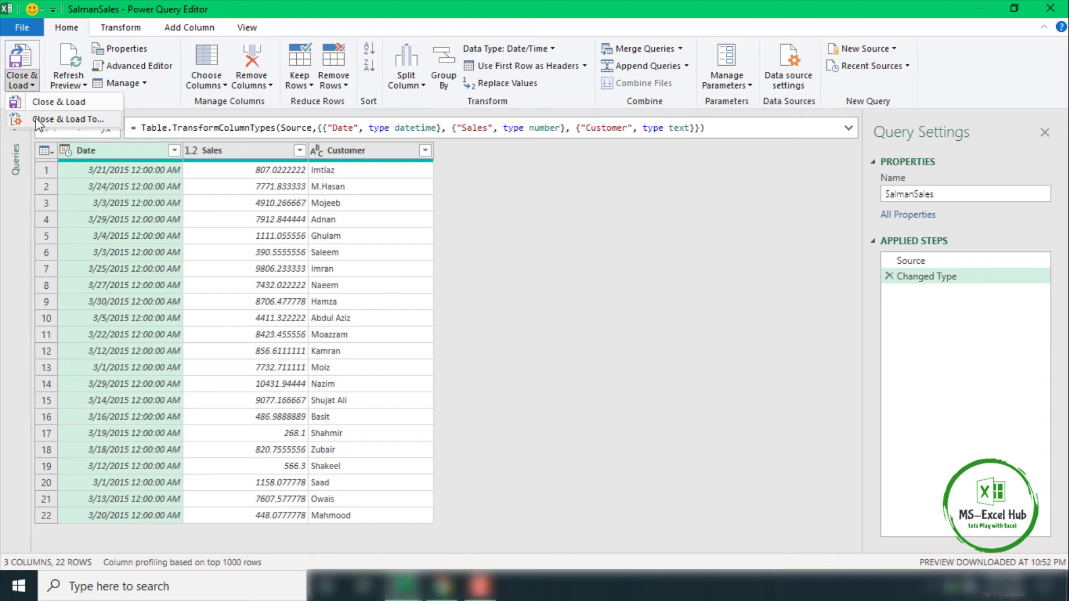
{"action": "left_click", "coordinate": [33, 103]}
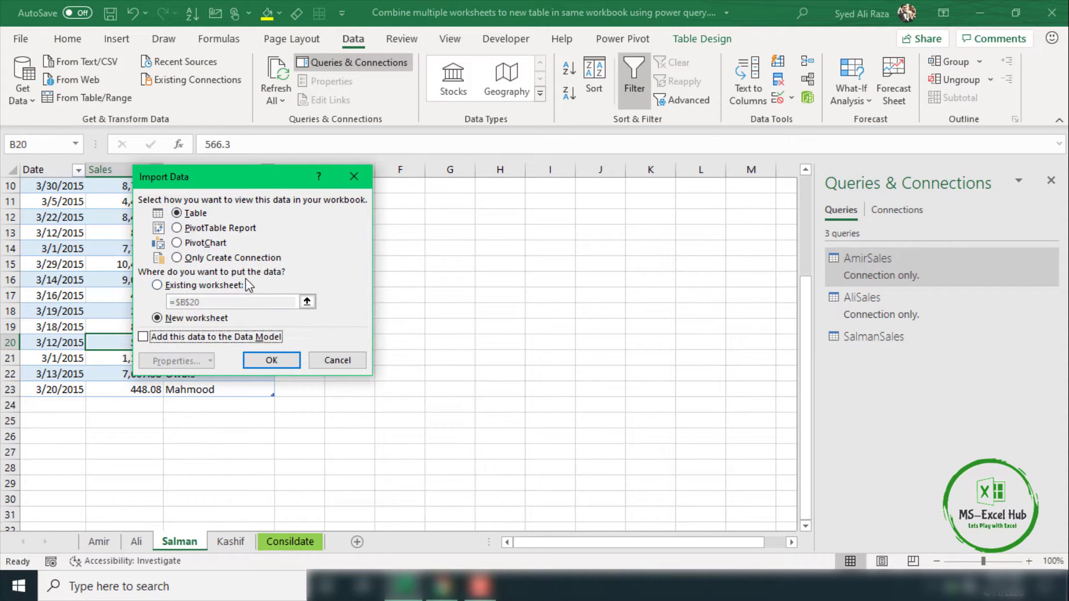
{"action": "left_click", "coordinate": [212, 257]}
{"action": "left_click", "coordinate": [271, 361]}
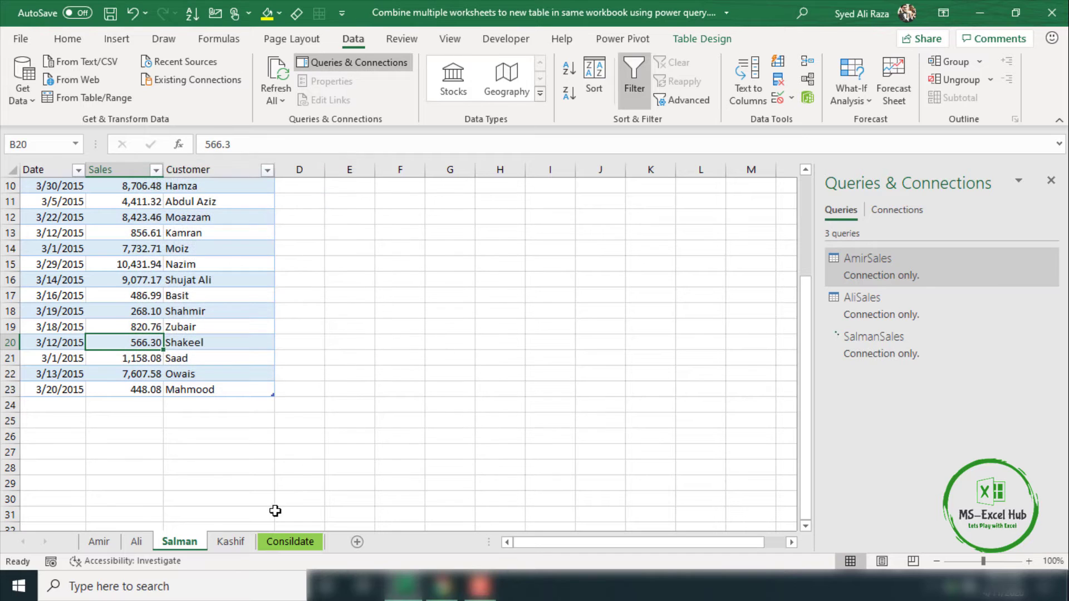
Create a Power Query query from the fourth sheet's sales table and load it as Only Create Connection.
{"action": "left_click", "coordinate": [234, 541]}
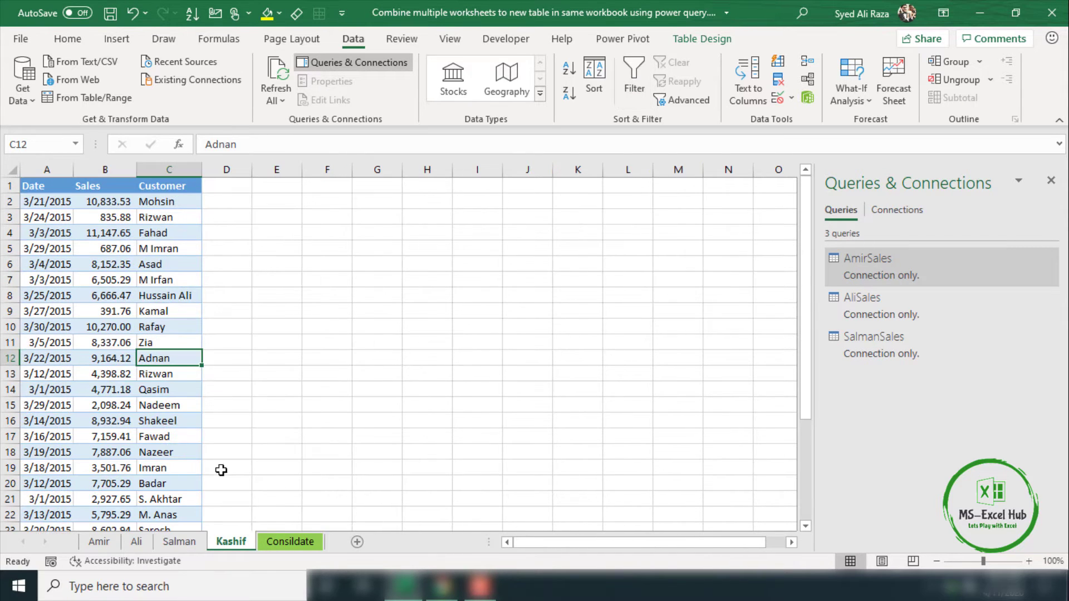
{"action": "left_click", "coordinate": [146, 309]}
{"action": "left_click", "coordinate": [96, 99]}
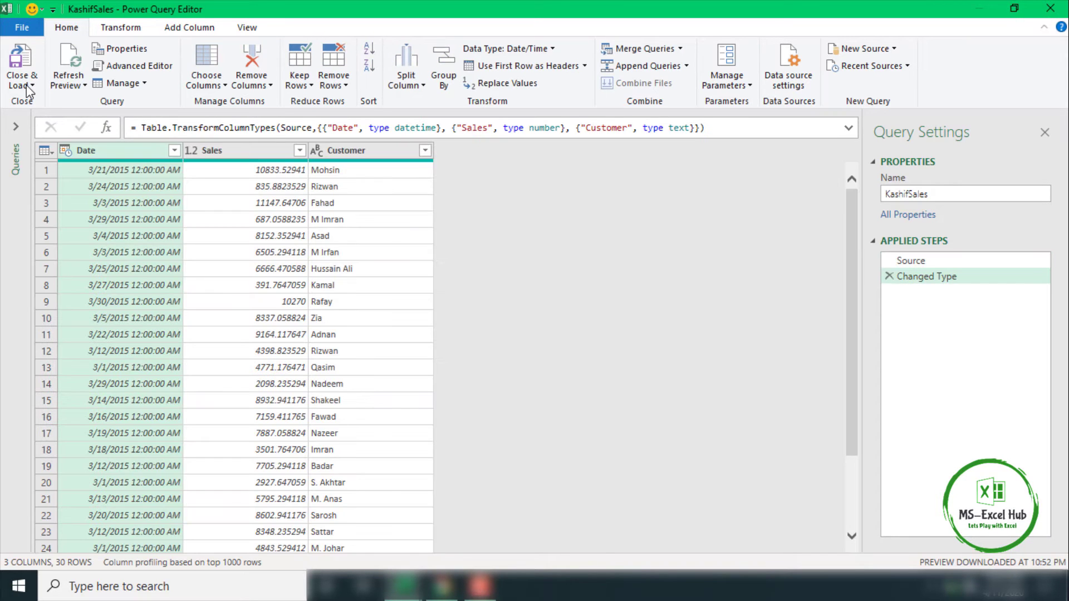
{"action": "left_click", "coordinate": [26, 85]}
{"action": "left_click", "coordinate": [38, 121]}
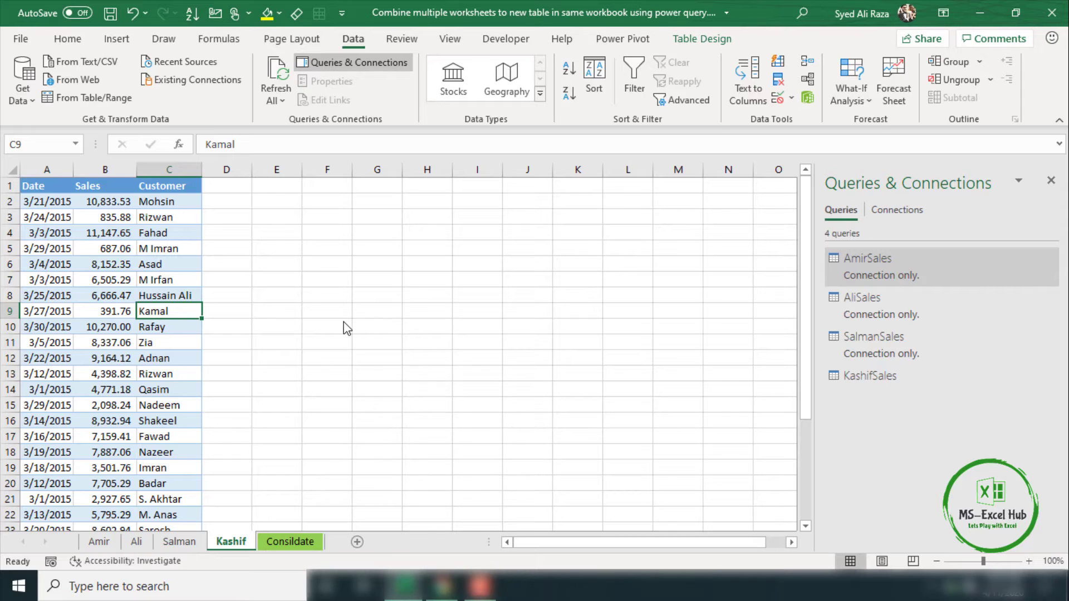
{"action": "left_click", "coordinate": [252, 260]}
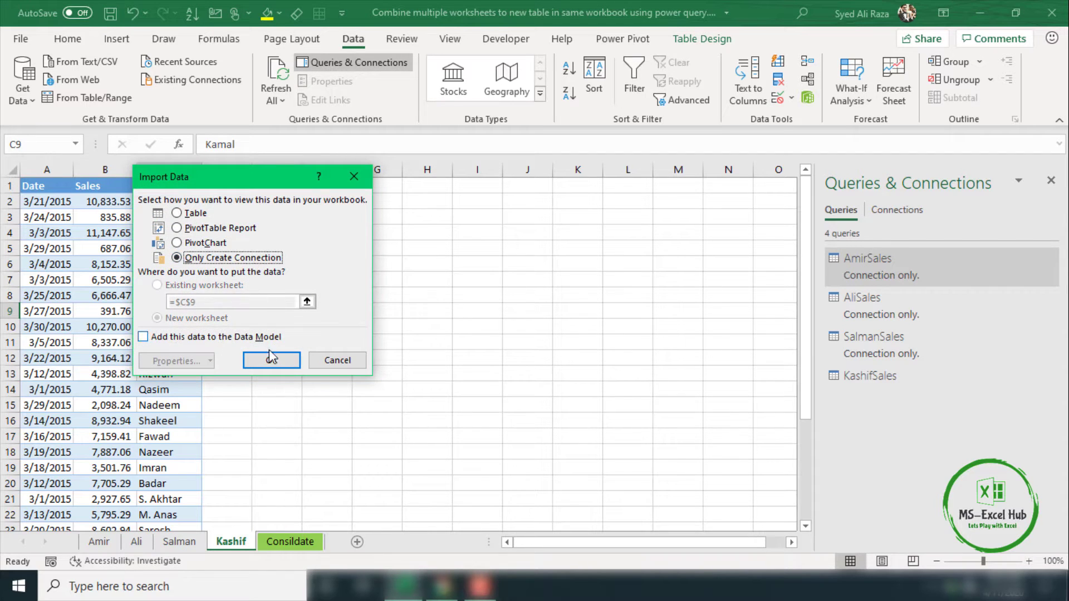
{"action": "left_click", "coordinate": [271, 360]}
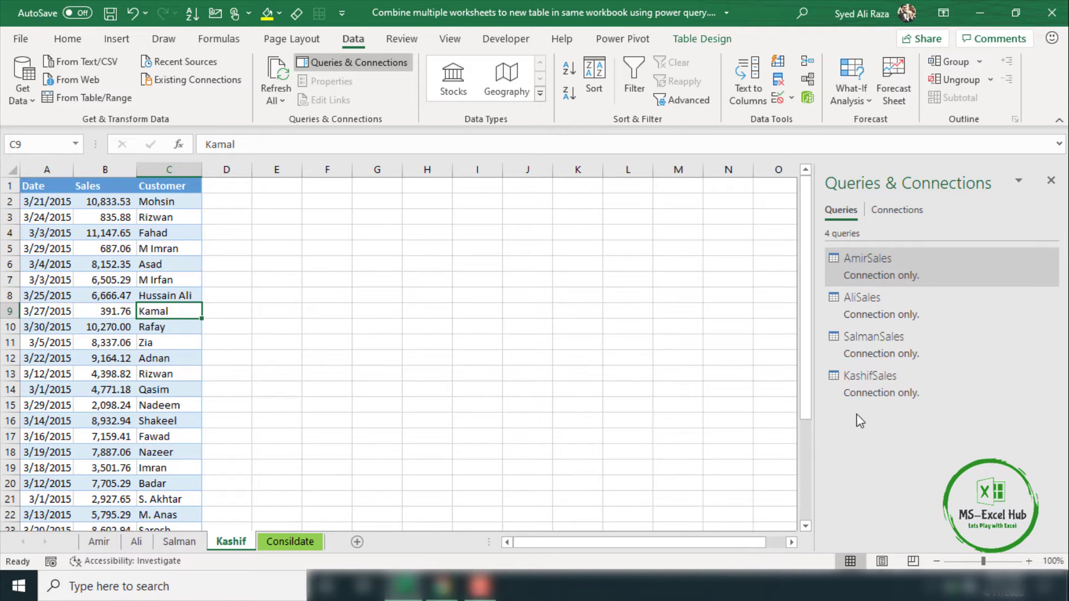
Open the fourth sheet's query in the Power Query Editor and look through the other source queries, ending on the third sheet's.
{"action": "double_click", "coordinate": [903, 389]}
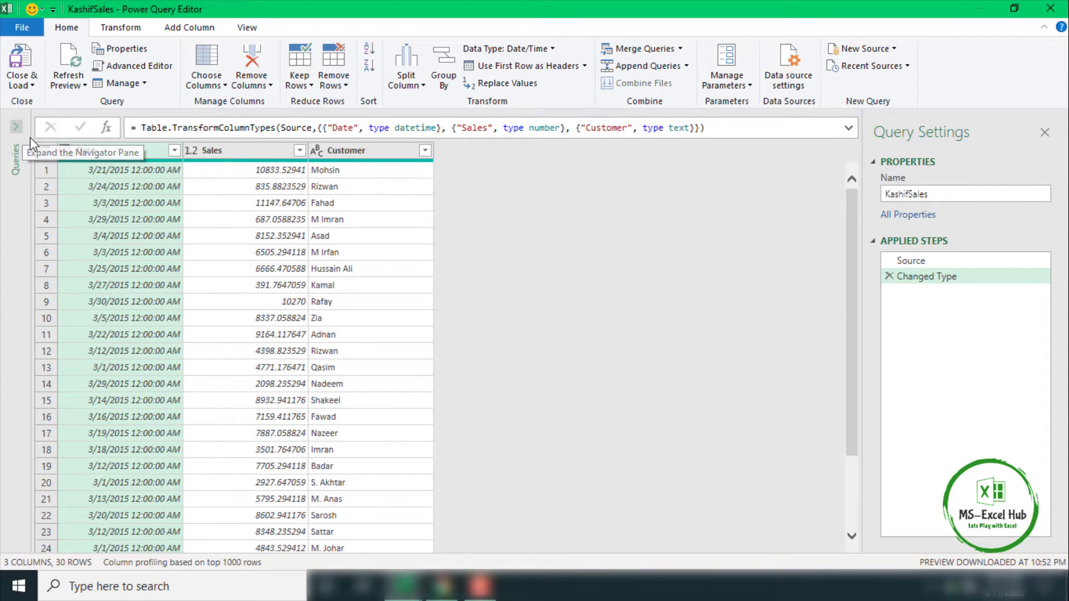
{"action": "left_click", "coordinate": [17, 128]}
{"action": "left_click", "coordinate": [66, 143]}
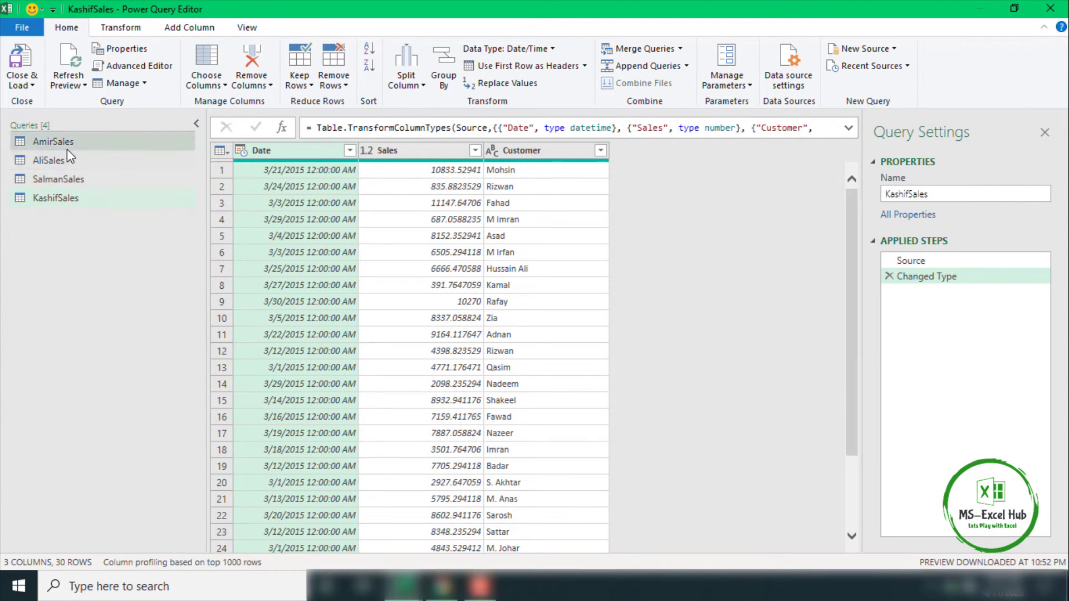
{"action": "left_click", "coordinate": [63, 160]}
{"action": "left_click", "coordinate": [58, 179], "text": "ctrl"}
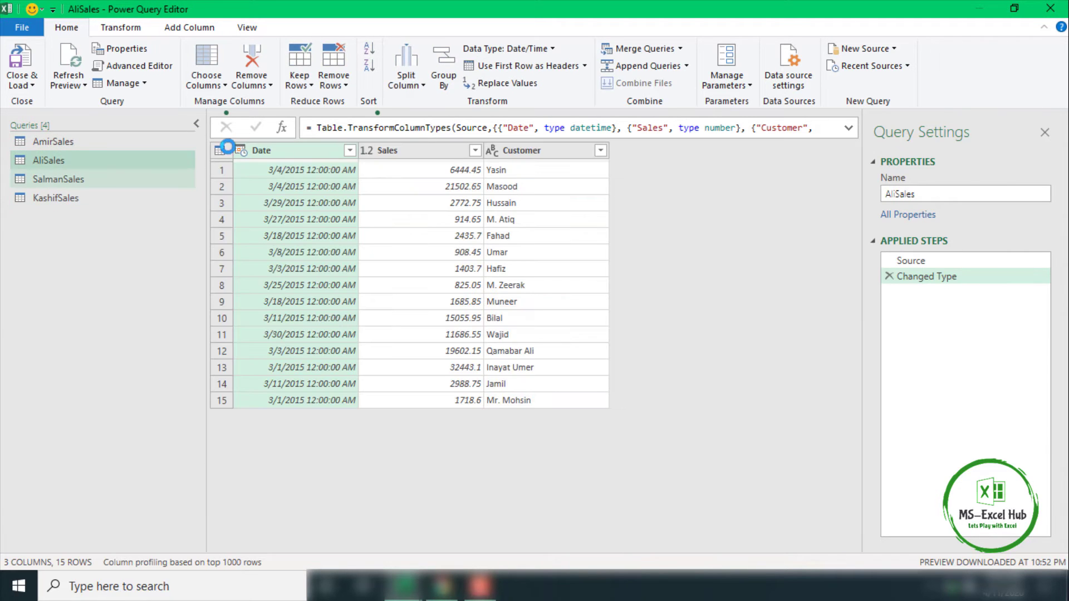
{"action": "left_click", "coordinate": [196, 124]}
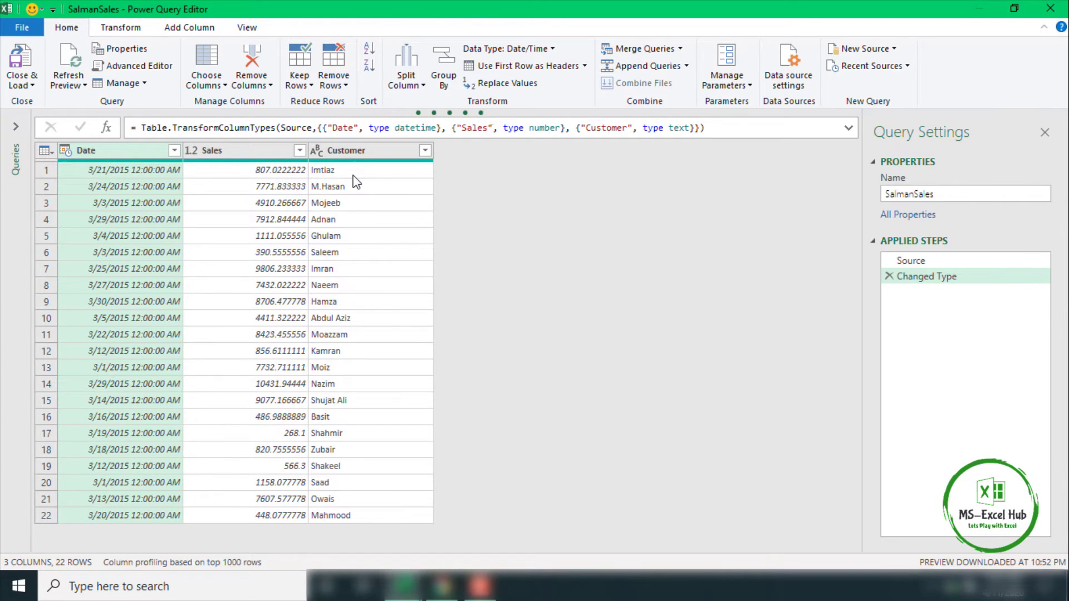
{"action": "left_click", "coordinate": [22, 134]}
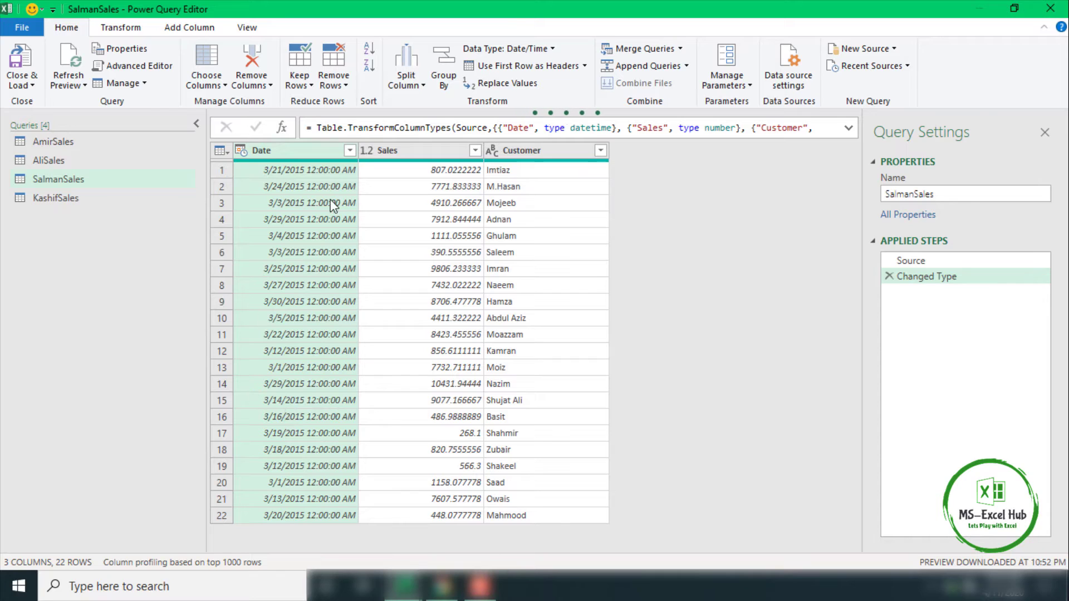
{"action": "left_click", "coordinate": [197, 124]}
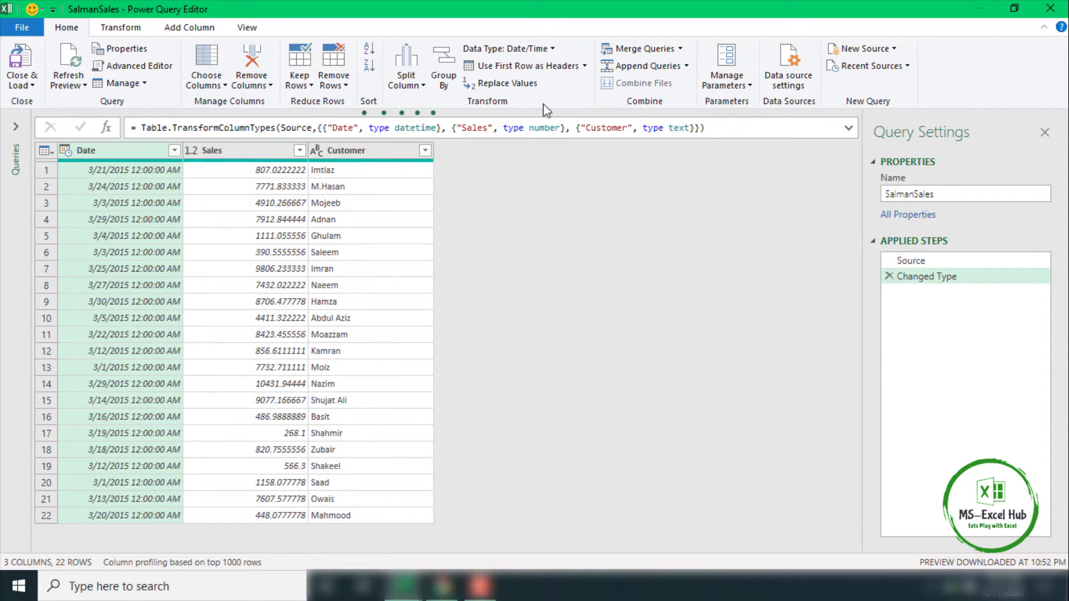
Check the available Append Queries options and display the list of source queries.
{"action": "left_click", "coordinate": [686, 67]}
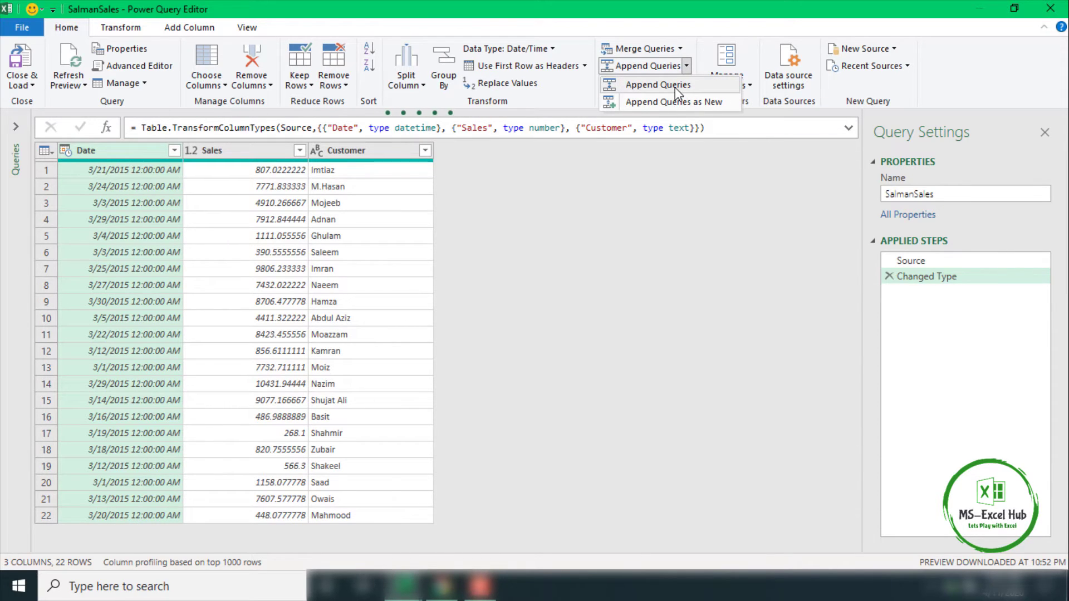
{"action": "left_click", "coordinate": [15, 127]}
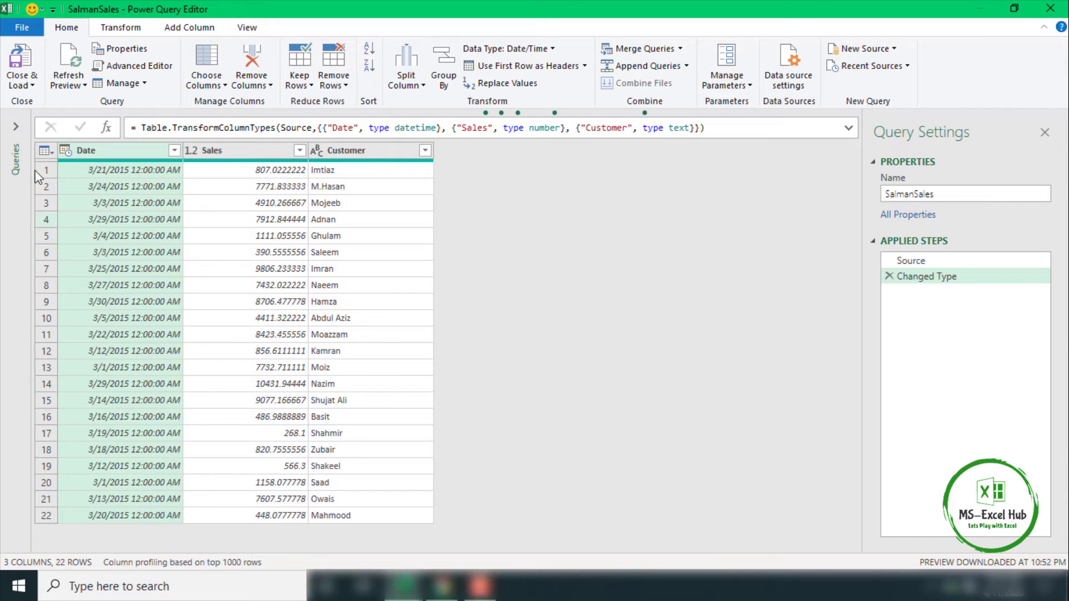
{"action": "left_click", "coordinate": [23, 129]}
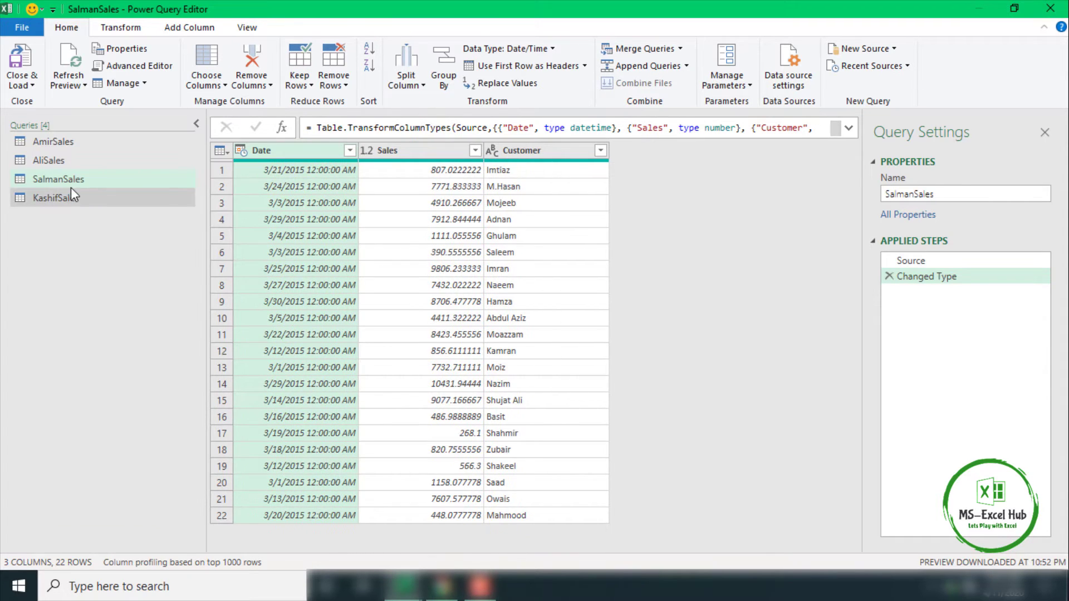
Append all four sales queries as a new query with the Three or more tables option, keeping the third sheet's query first.
{"action": "left_click", "coordinate": [687, 66]}
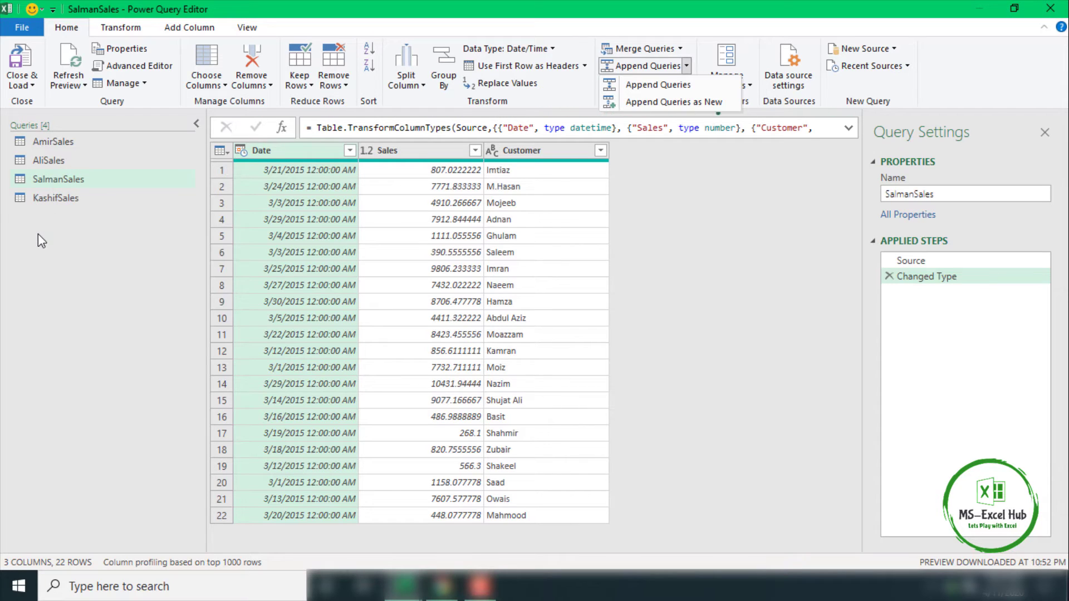
{"action": "left_click", "coordinate": [670, 103]}
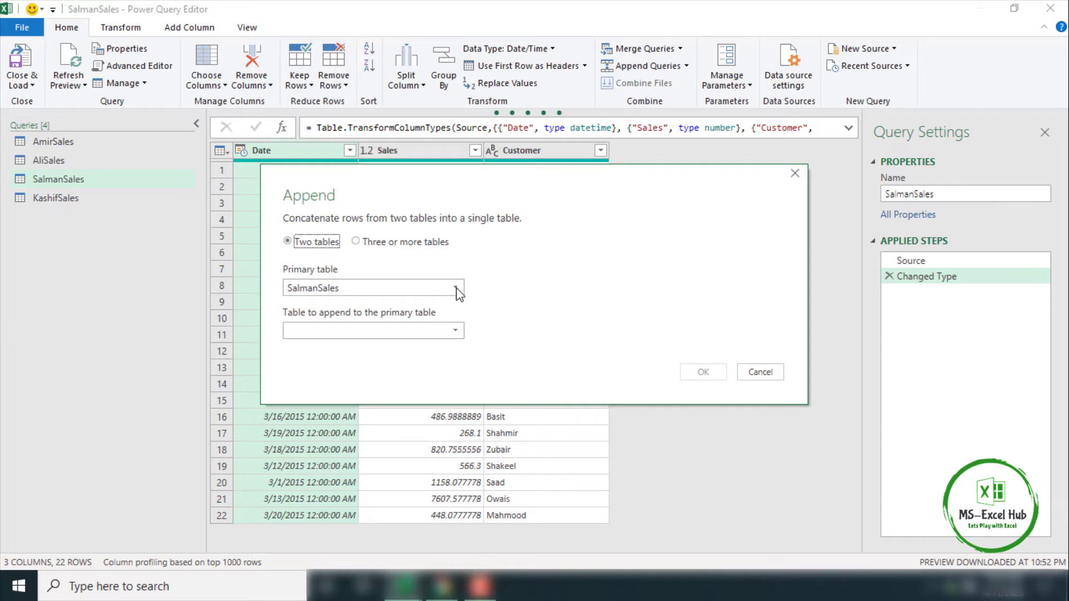
{"action": "left_click", "coordinate": [410, 243]}
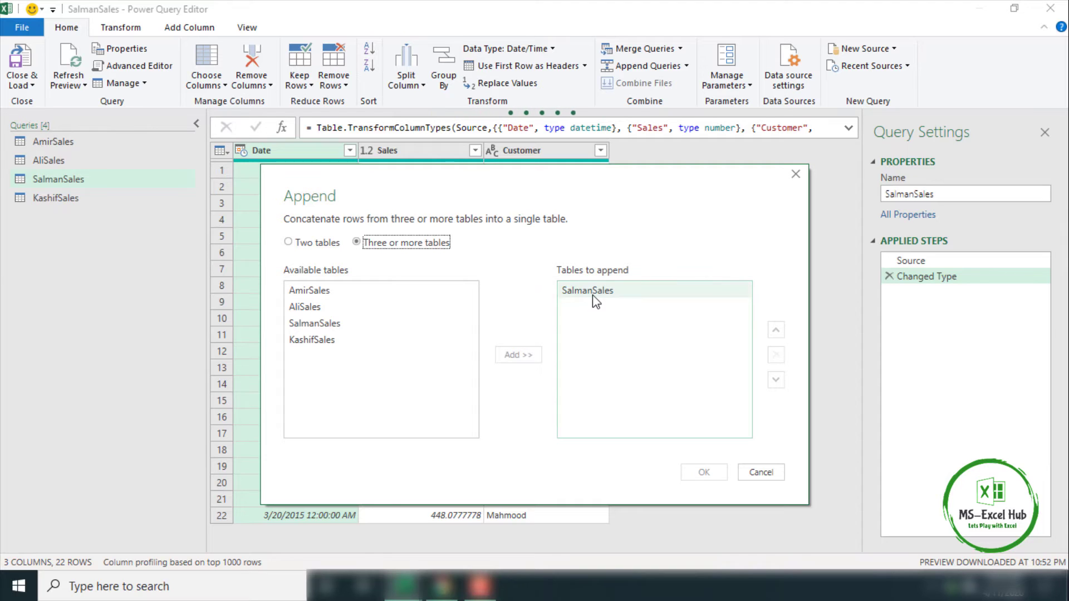
{"action": "left_click", "coordinate": [313, 291]}
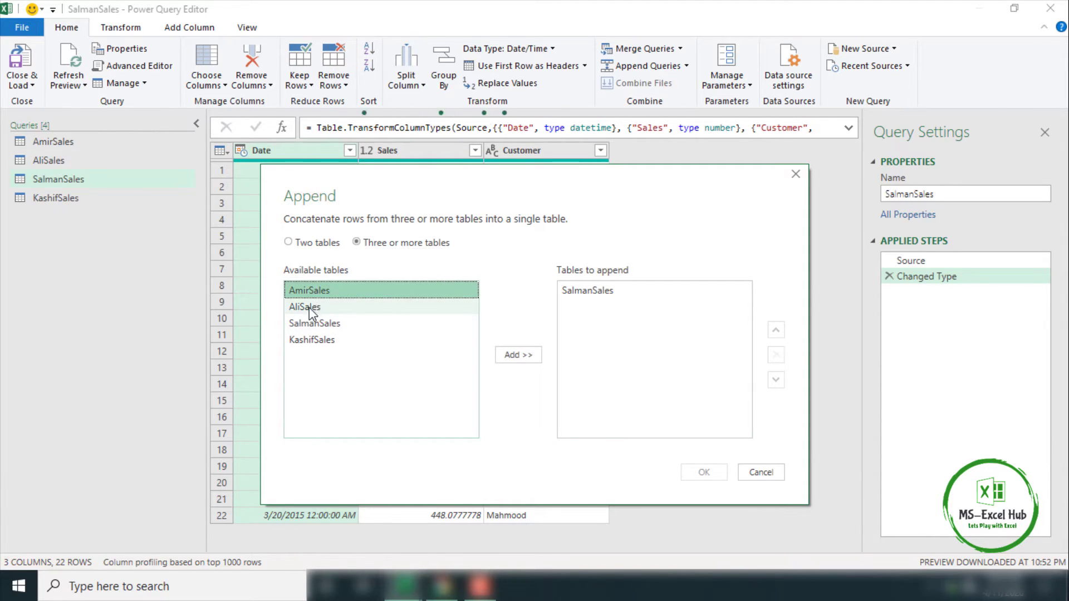
{"action": "left_click", "coordinate": [313, 307], "text": "ctrl"}
{"action": "left_click", "coordinate": [325, 341], "text": "ctrl"}
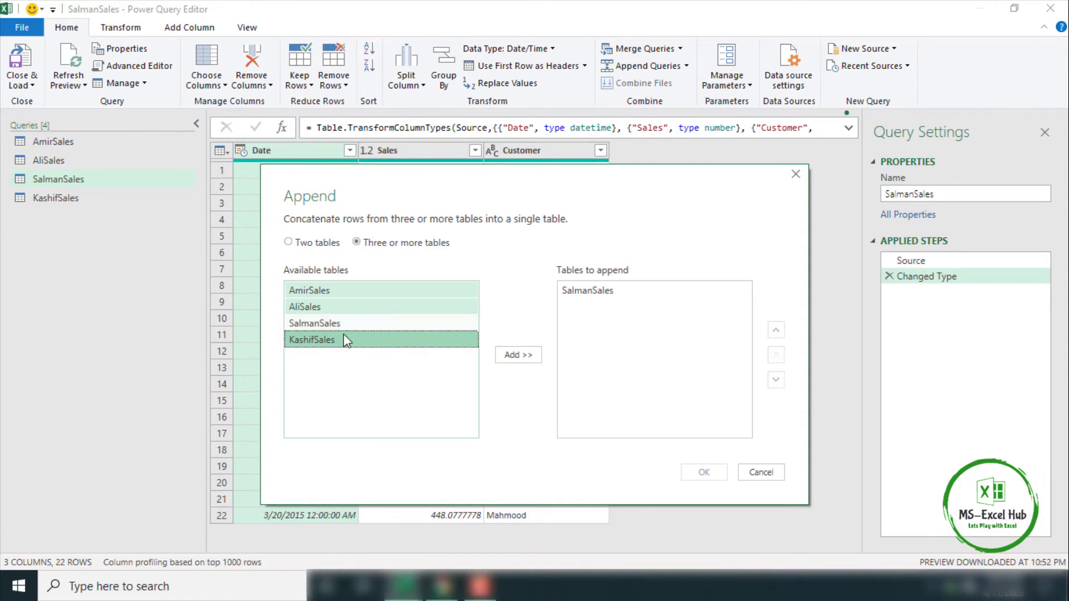
{"action": "left_click", "coordinate": [505, 357]}
{"action": "left_click", "coordinate": [703, 473]}
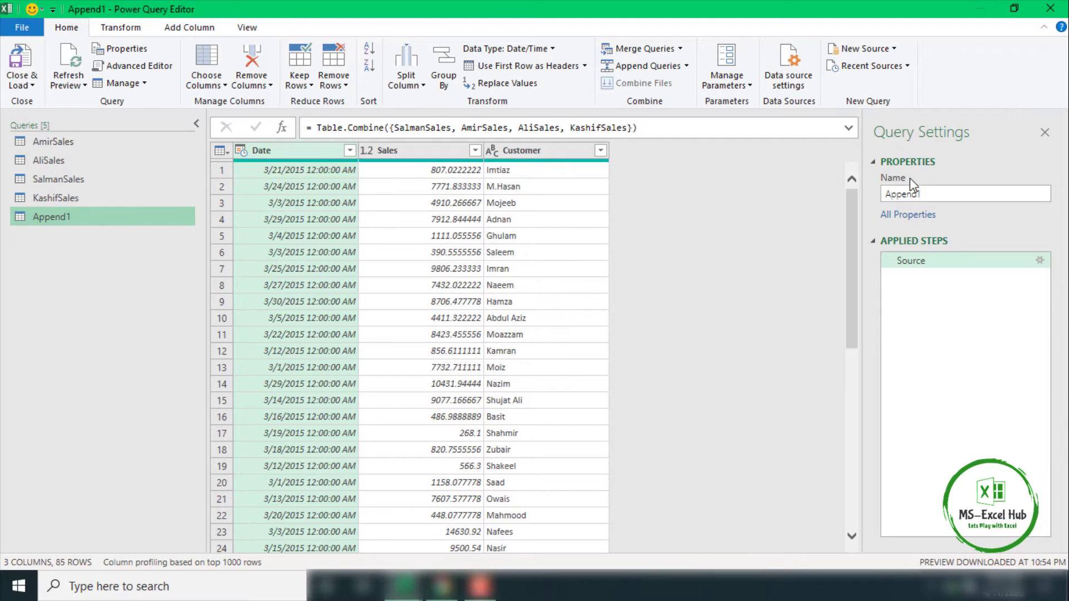
Rename the appended query as Merge and review its combined rows.
{"action": "double_click", "coordinate": [926, 194]}
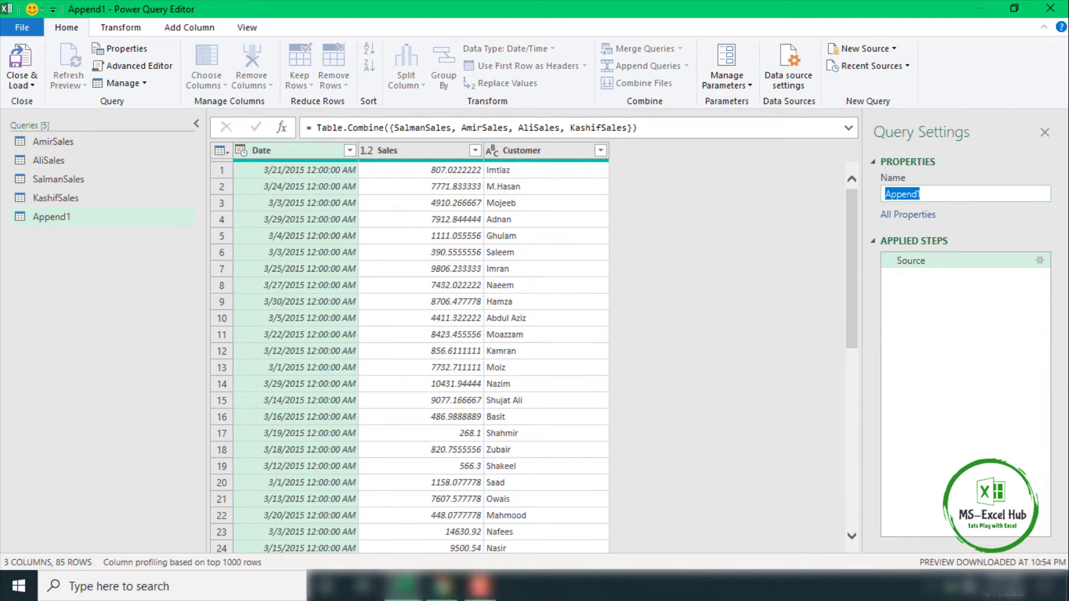
{"action": "type", "text": "Merge"}
{"action": "key", "text": "Return"}
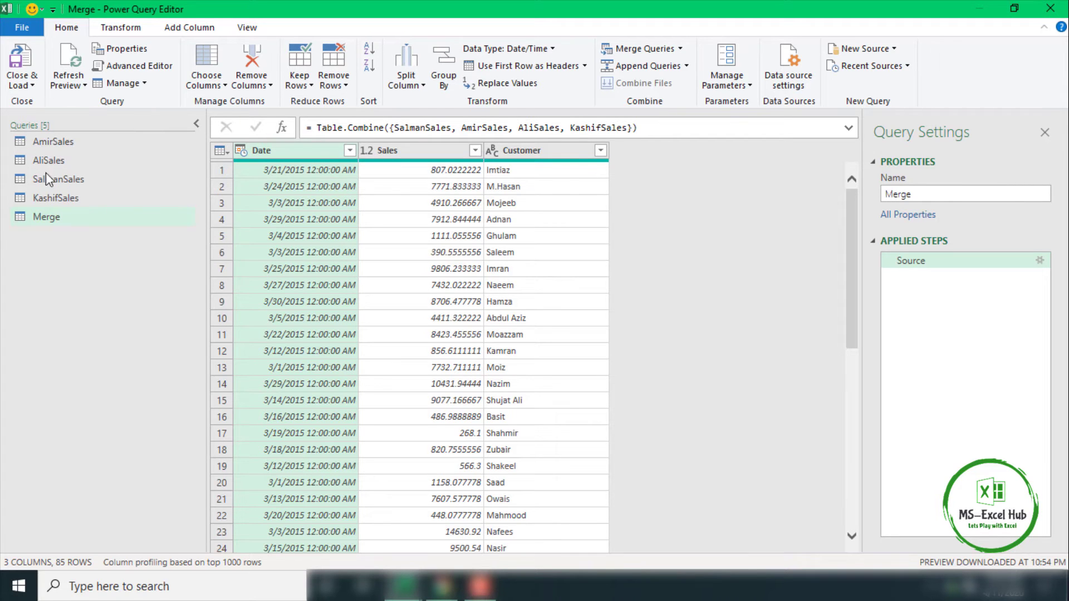
{"action": "scroll", "coordinate": [480, 228], "scroll_direction": "down", "scroll_amount": 20}
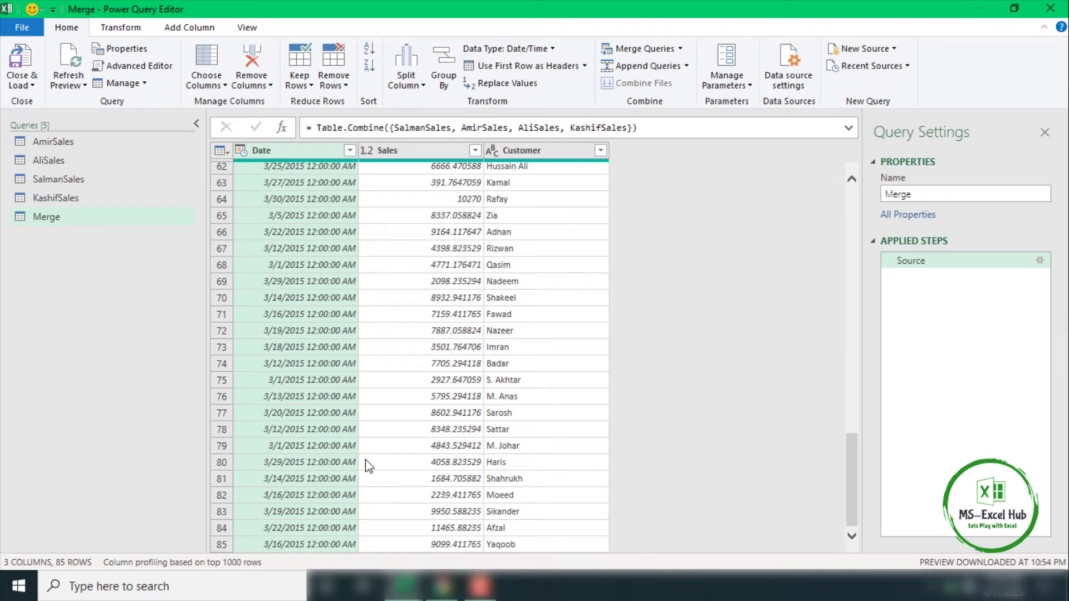
{"action": "scroll", "coordinate": [379, 390], "scroll_direction": "up", "scroll_amount": 7}
{"action": "scroll", "coordinate": [383, 383], "scroll_direction": "up", "scroll_amount": 13}
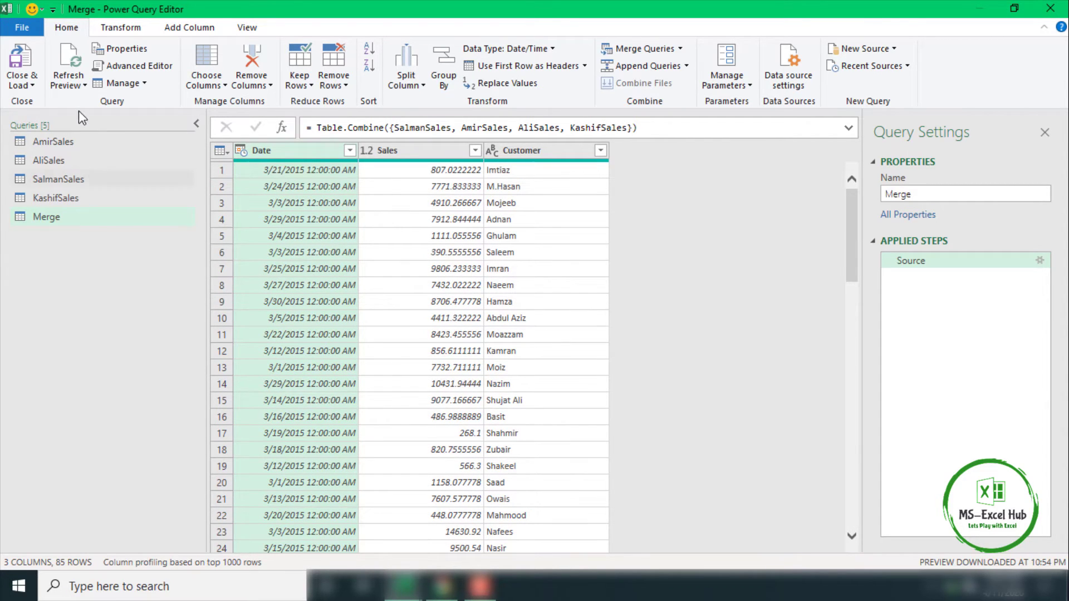
Load the Merge query as a table into the existing Consildate worksheet at cell A1.
{"action": "left_click", "coordinate": [21, 83]}
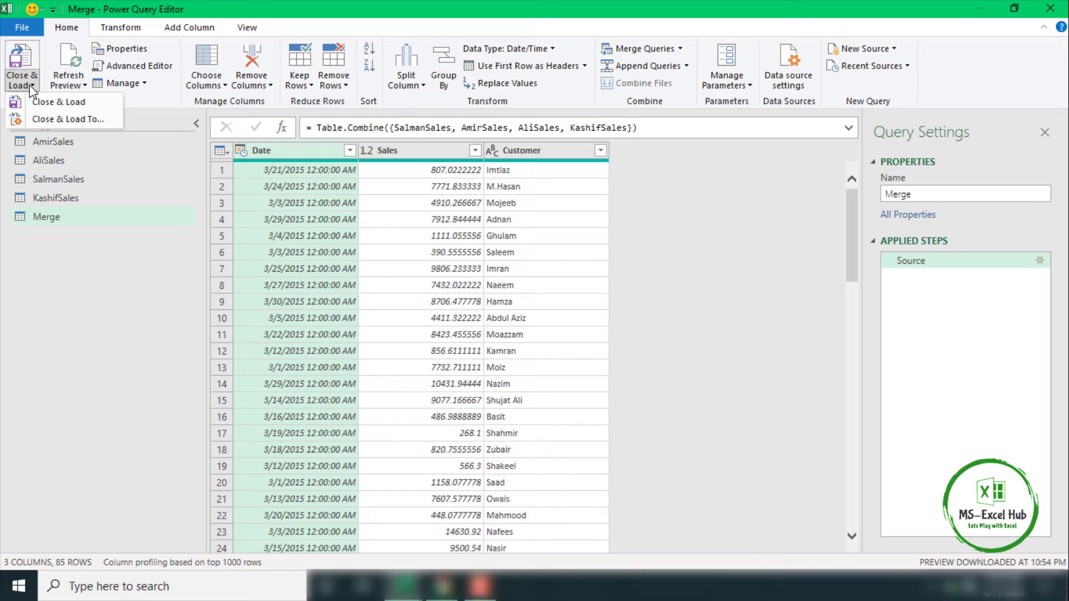
{"action": "left_click", "coordinate": [31, 122]}
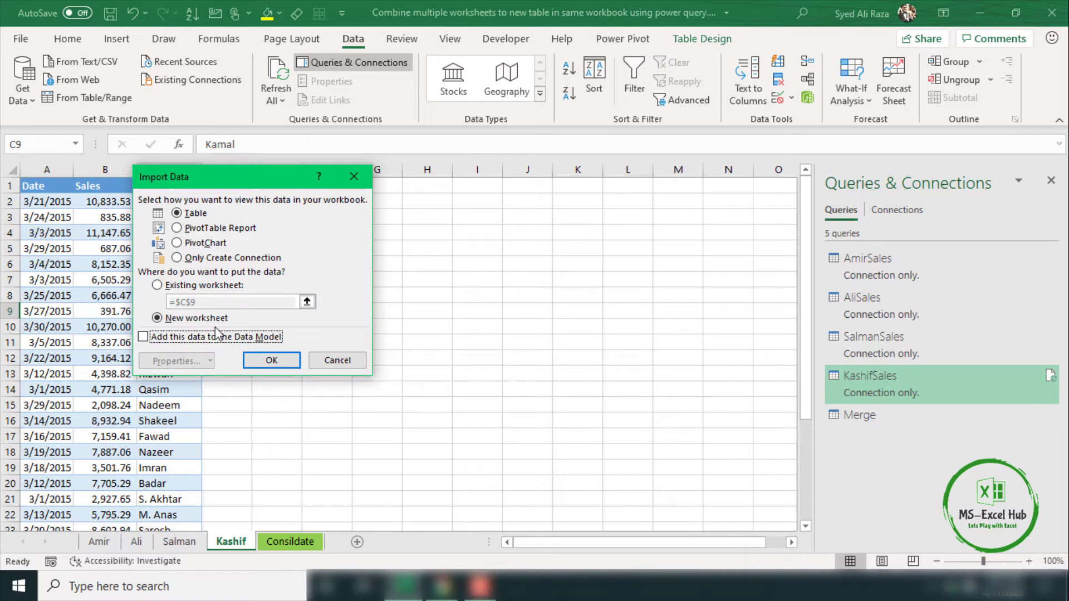
{"action": "left_click", "coordinate": [196, 289]}
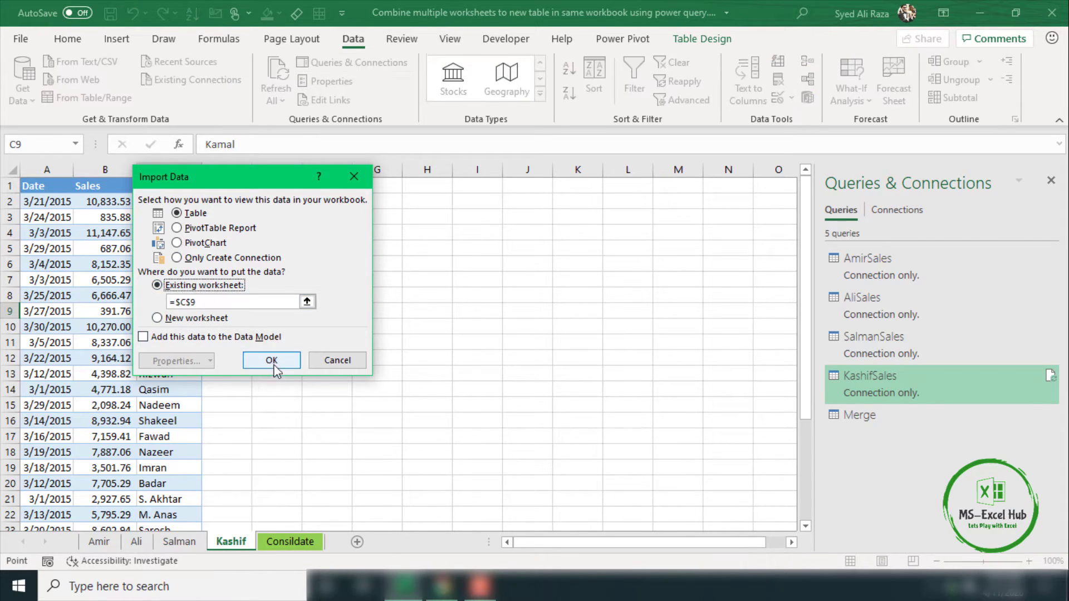
{"action": "left_click", "coordinate": [307, 301]}
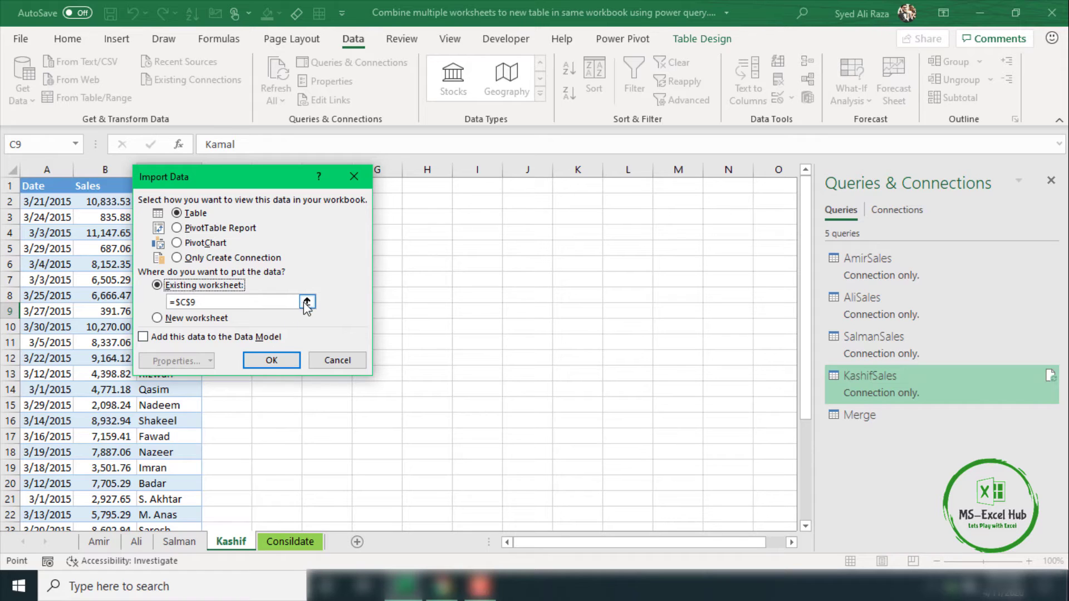
{"action": "left_click", "coordinate": [290, 541]}
{"action": "left_click", "coordinate": [54, 189]}
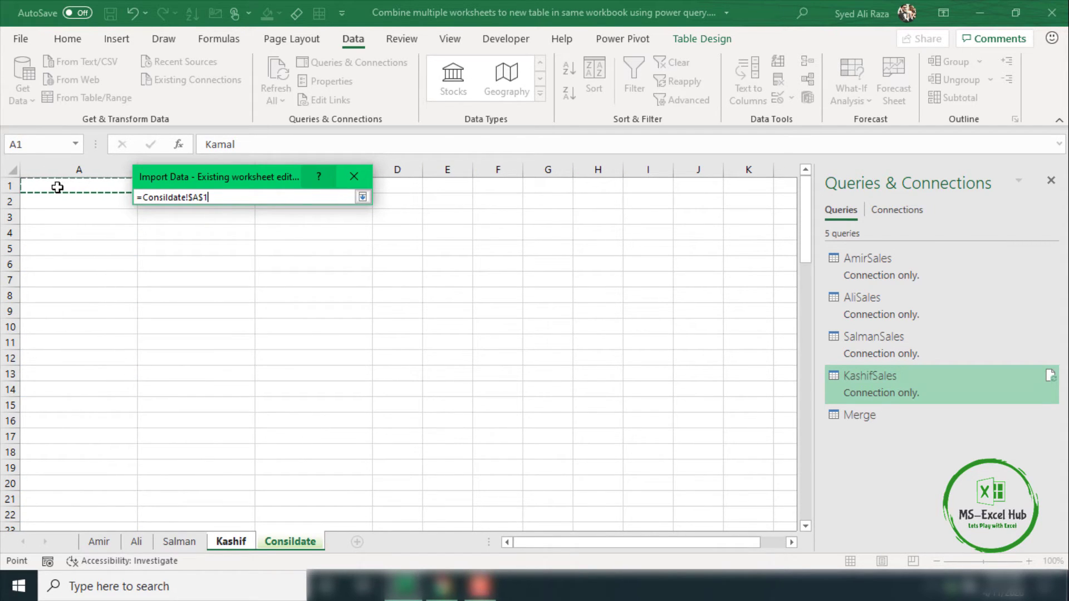
{"action": "key", "text": "Return"}
{"action": "key", "text": "Return"}
Examine the merged table on the Consildate sheet and compare it with the sales tables on the four source sheets.
{"action": "scroll", "coordinate": [96, 265], "scroll_direction": "down", "scroll_amount": 20}
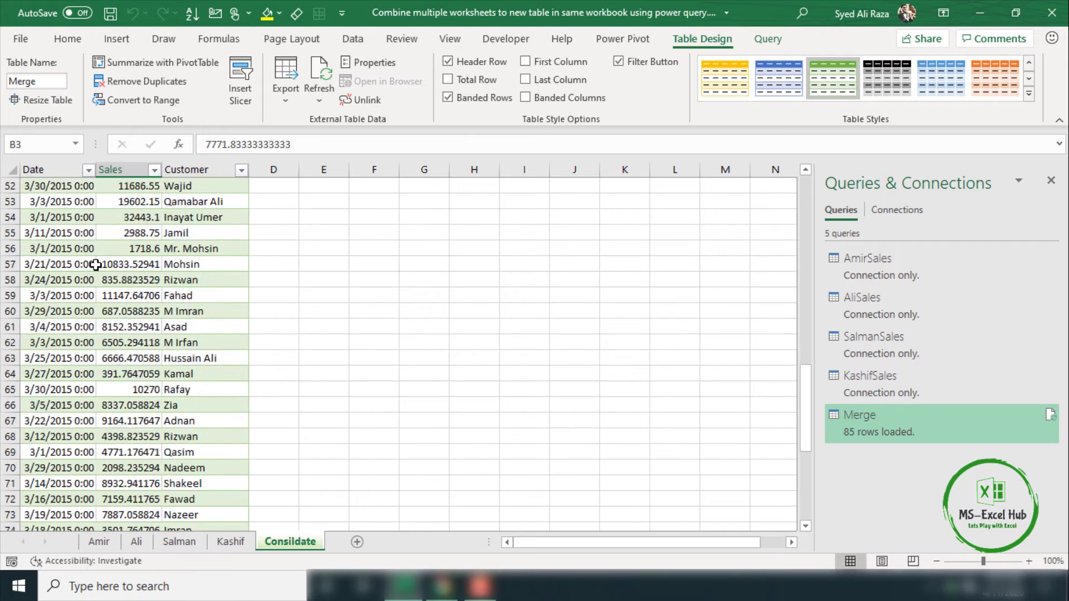
{"action": "scroll", "coordinate": [95, 264], "scroll_direction": "up", "scroll_amount": 20}
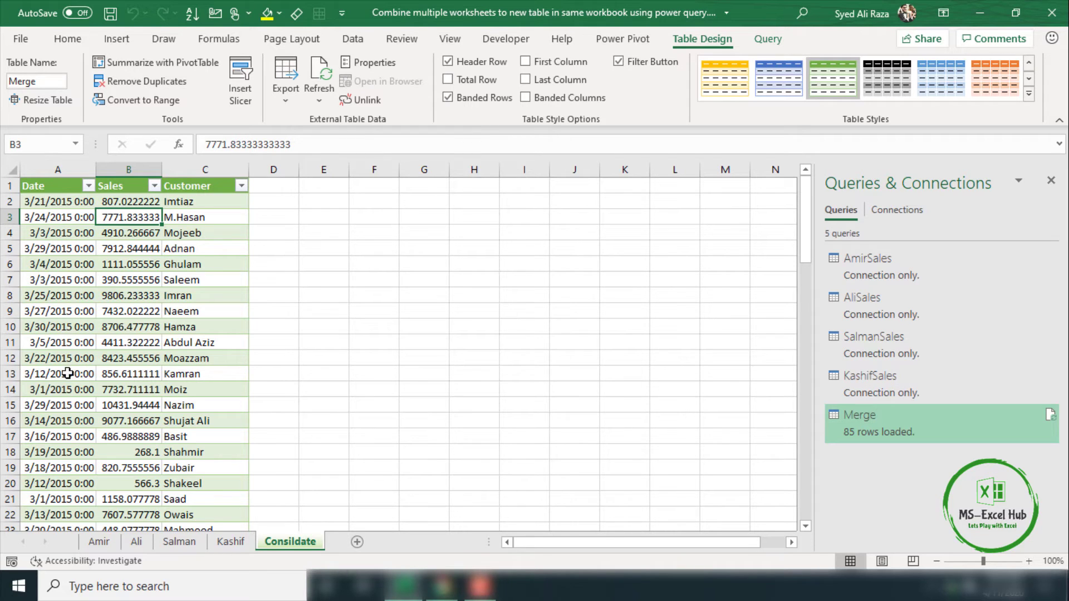
{"action": "left_click", "coordinate": [118, 202]}
{"action": "left_click_drag", "start_coordinate": [118, 215], "coordinate": [126, 424]}
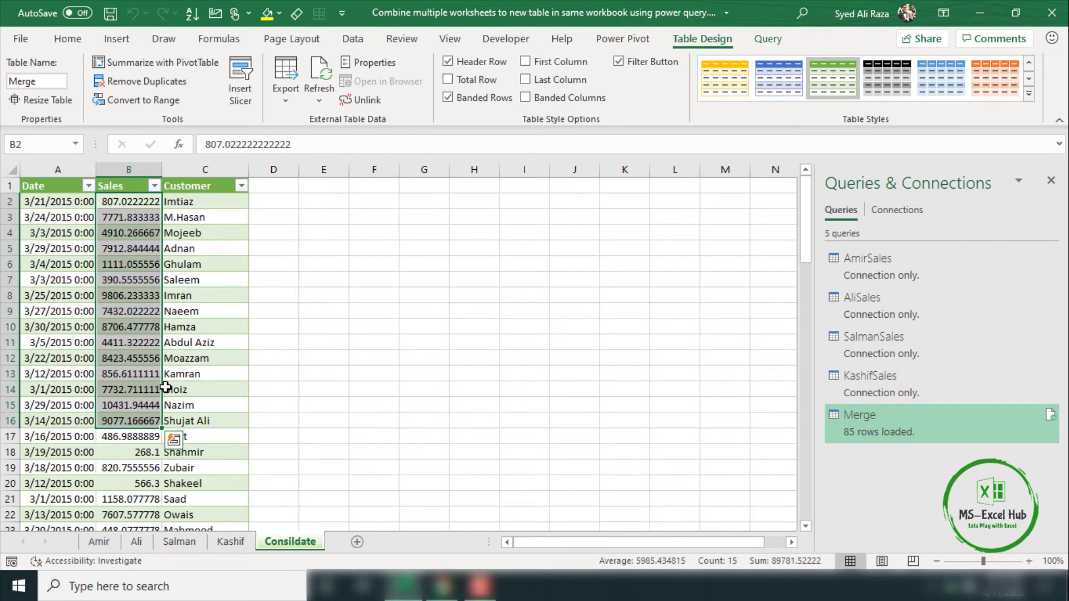
{"action": "left_click", "coordinate": [110, 545]}
{"action": "left_click", "coordinate": [137, 543]}
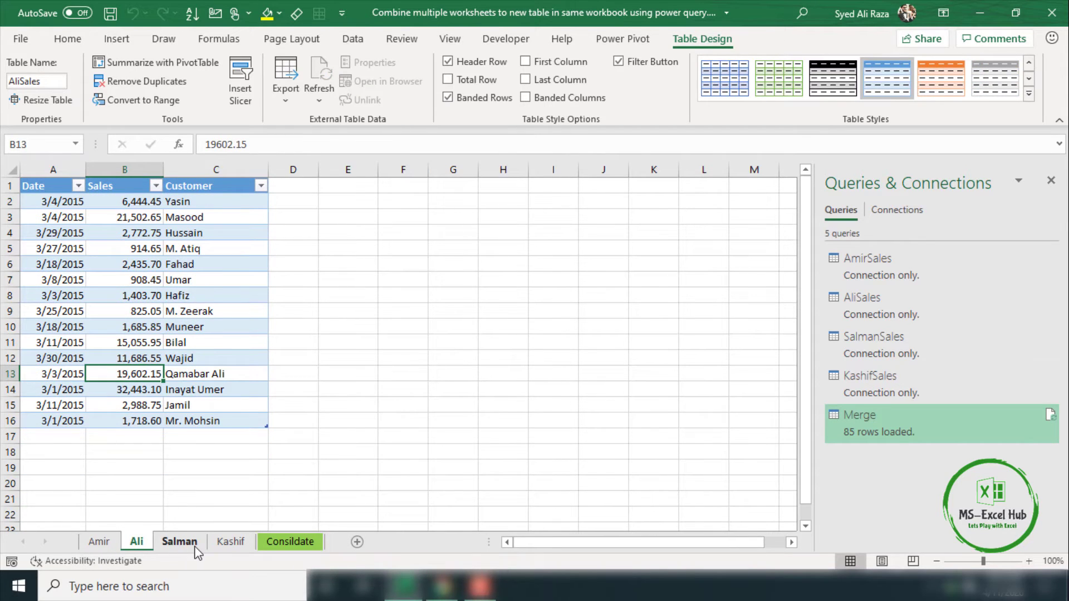
{"action": "left_click", "coordinate": [190, 545]}
{"action": "left_click", "coordinate": [231, 542]}
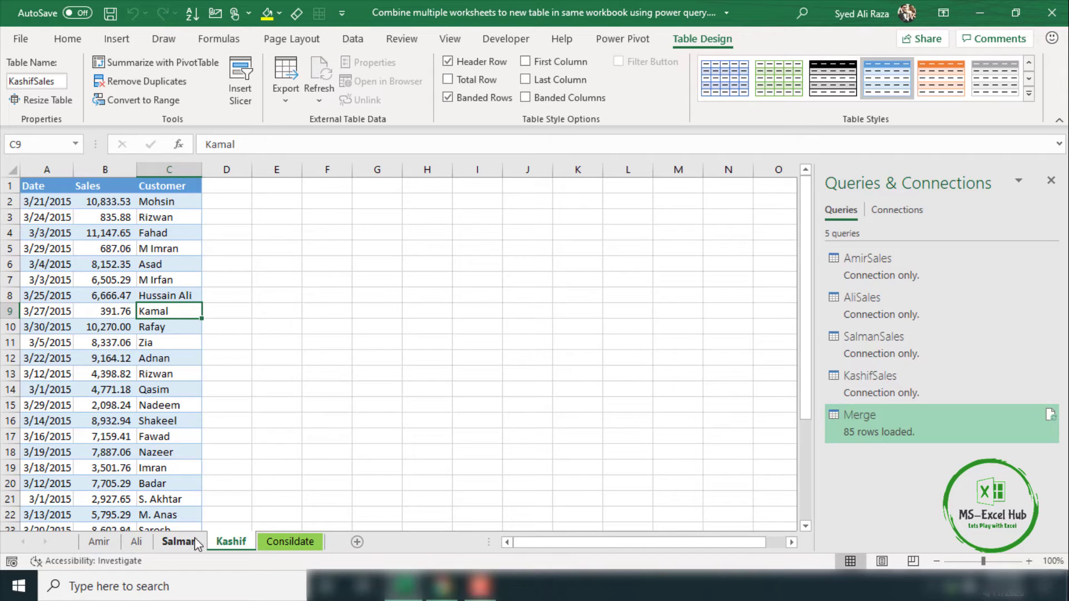
{"action": "left_click", "coordinate": [284, 551]}
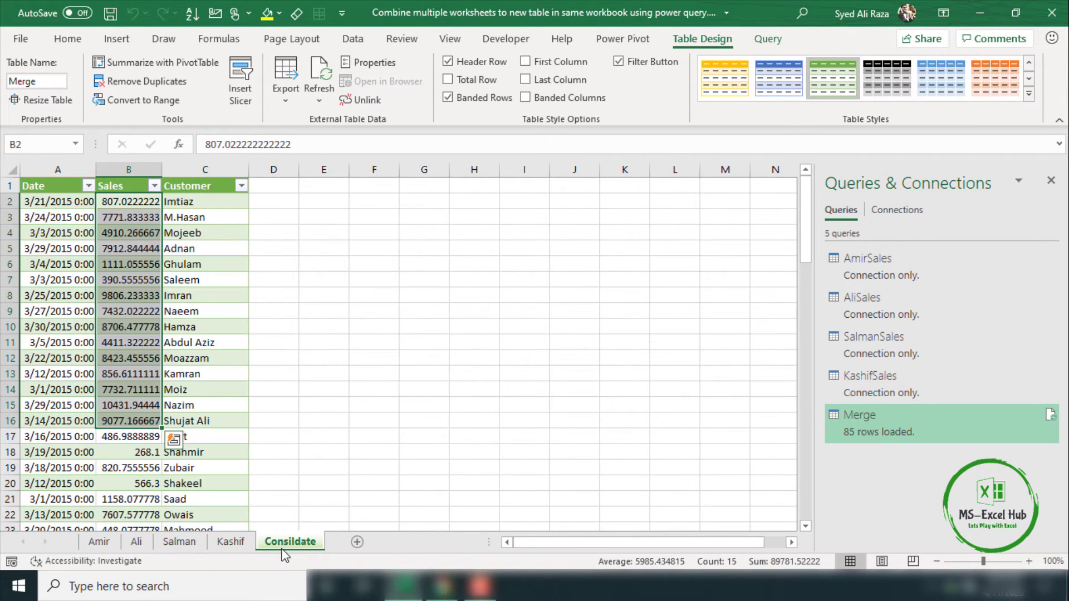
{"action": "left_click", "coordinate": [204, 371]}
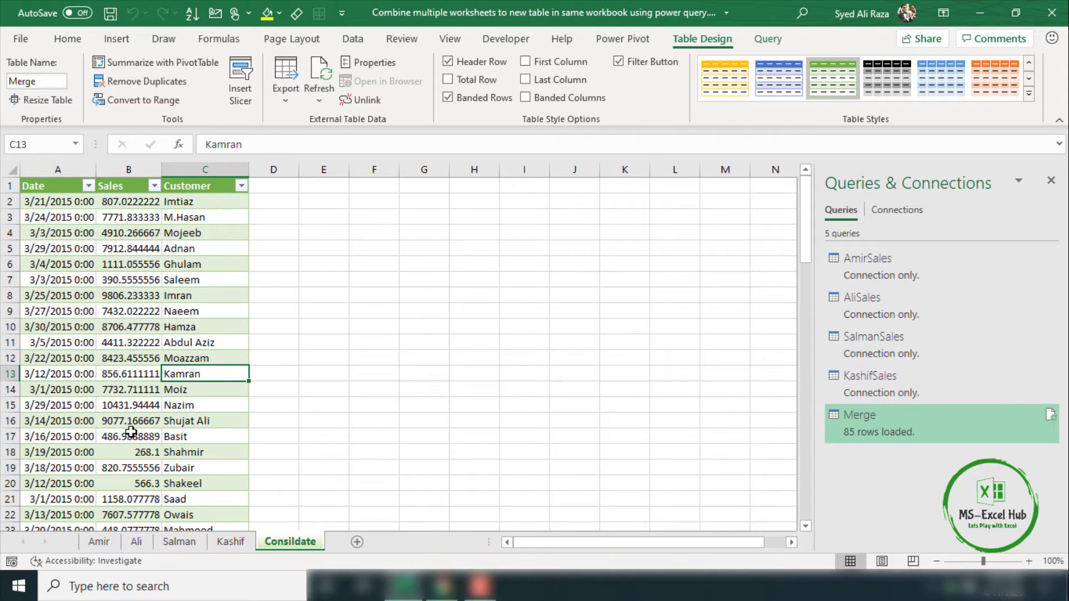
Delete all the workbook's queries, the four source queries and Merge, in one go.
{"action": "left_click", "coordinate": [903, 270], "text": "shift"}
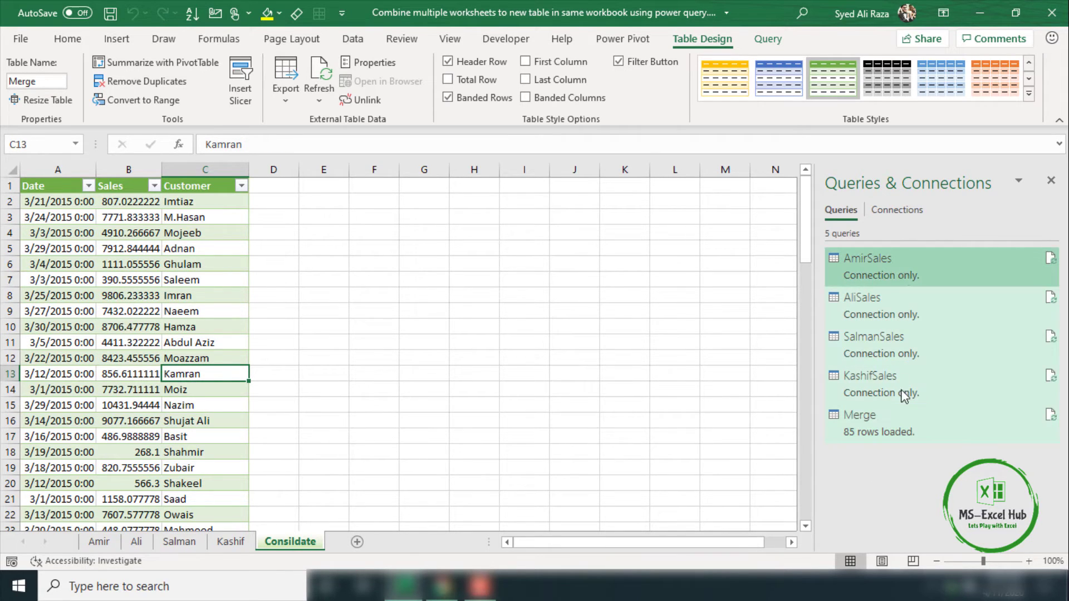
{"action": "right_click", "coordinate": [897, 270]}
{"action": "left_click", "coordinate": [929, 340]}
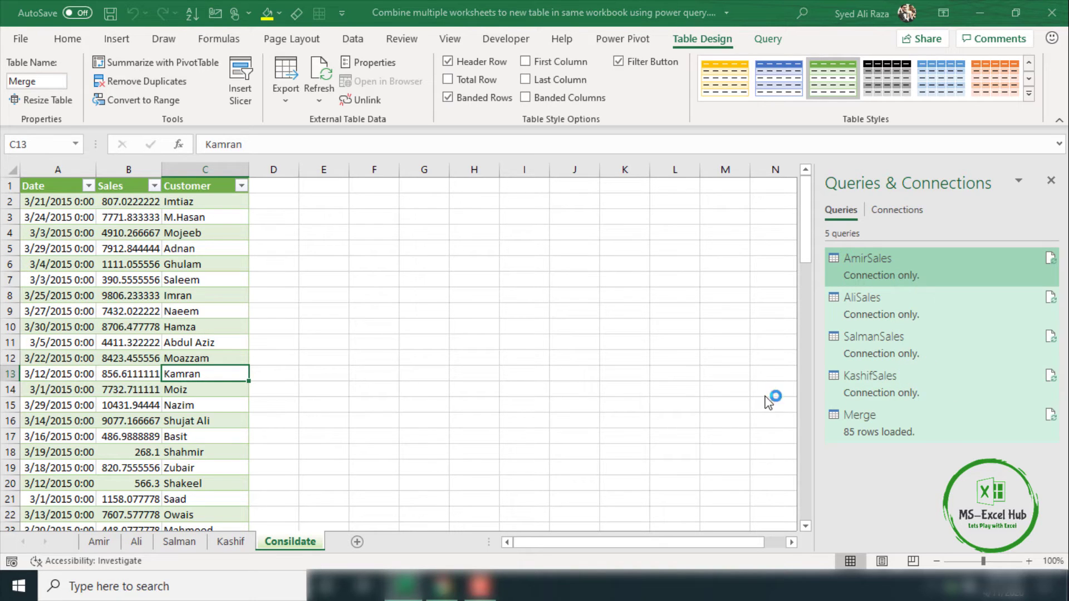
{"action": "left_click", "coordinate": [613, 334]}
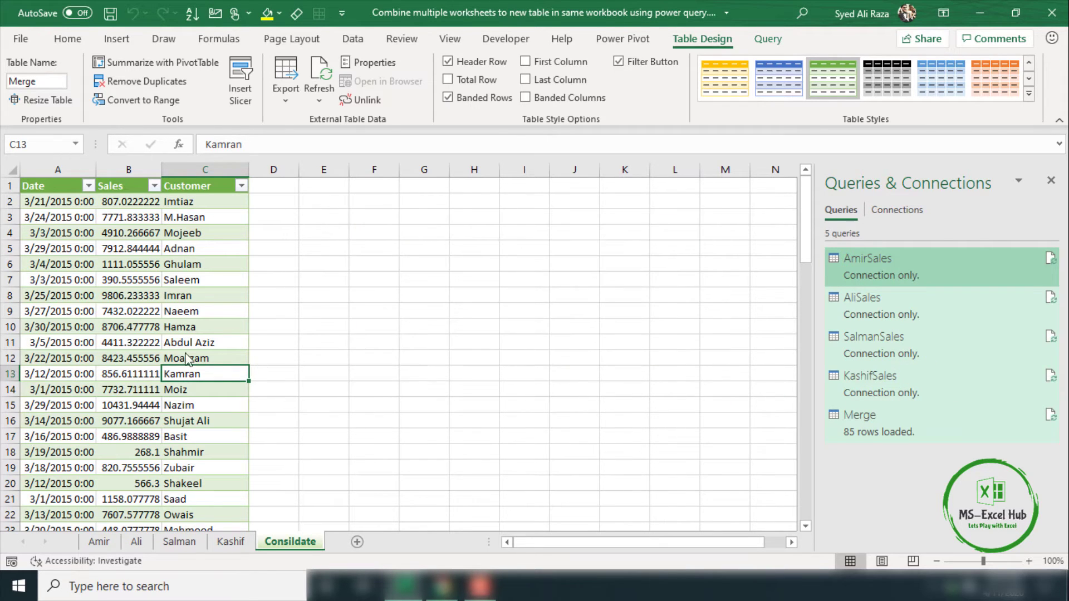
Clear the whole Consildate sheet, including the merged table, and select cell A1.
{"action": "left_click", "coordinate": [173, 291]}
{"action": "key", "text": "ctrl+a"}
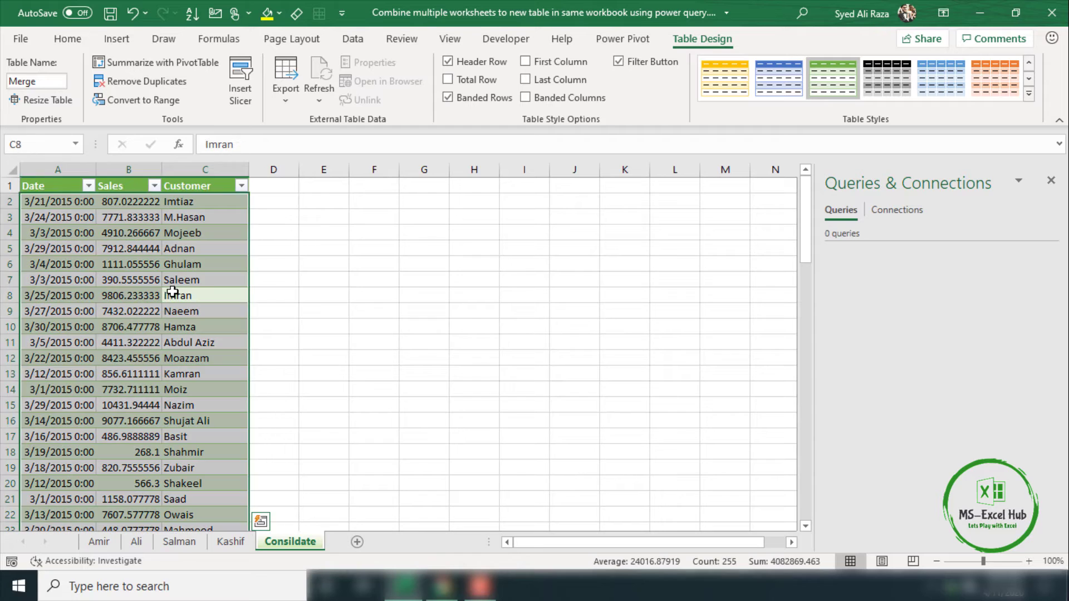
{"action": "key", "text": "ctrl+a"}
{"action": "key", "text": "ctrl+a"}
{"action": "key", "text": "Delete"}
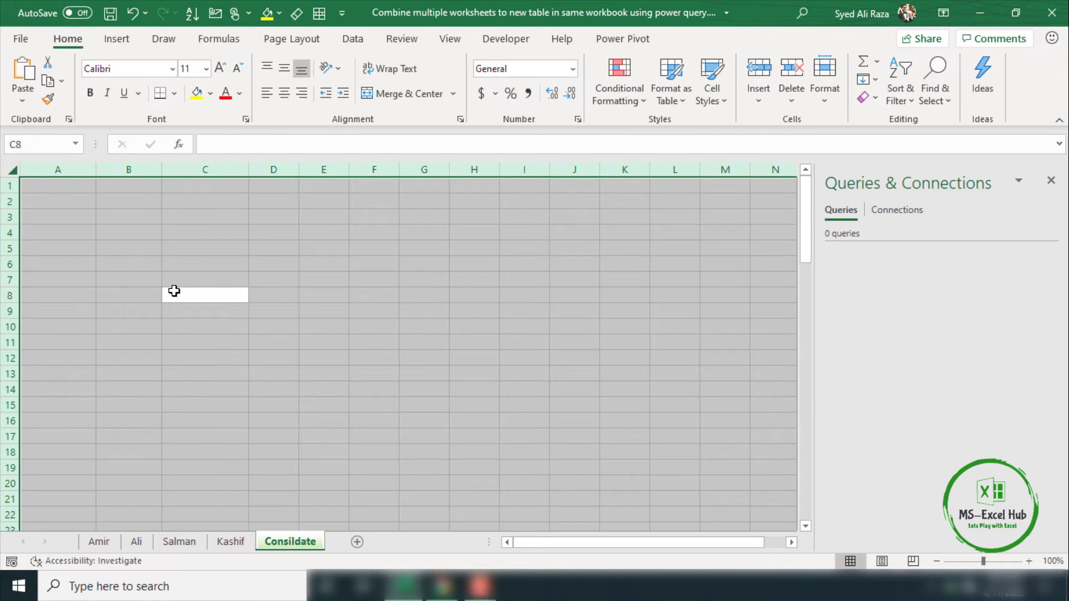
{"action": "left_click", "coordinate": [175, 291]}
{"action": "left_click", "coordinate": [100, 197]}
{"action": "left_click", "coordinate": [70, 189]}
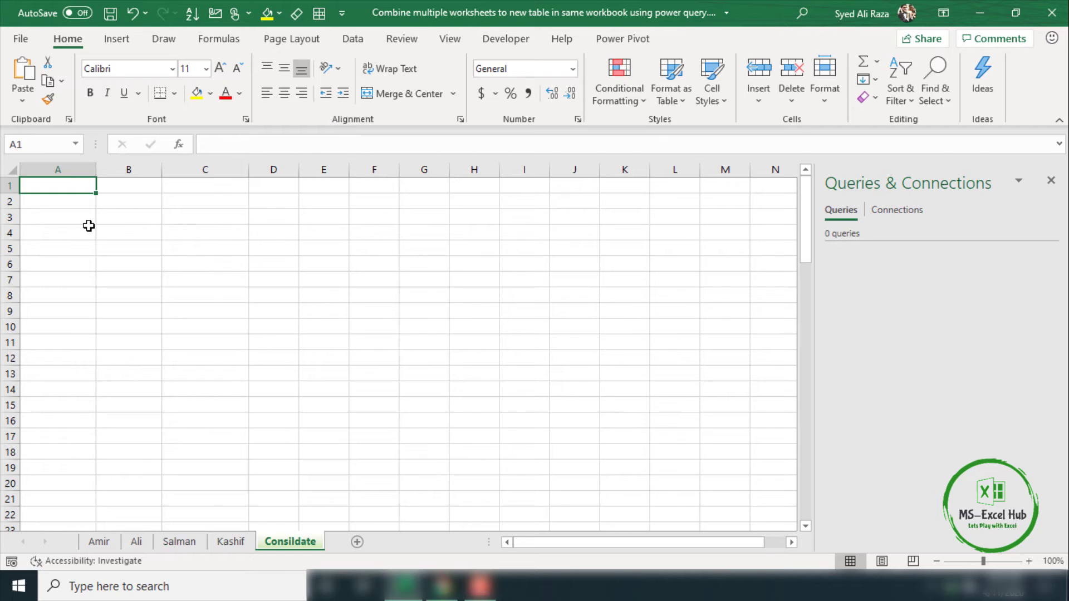
Create a new blank query from the other data sources and open it in the Power Query Editor.
{"action": "left_click", "coordinate": [354, 40]}
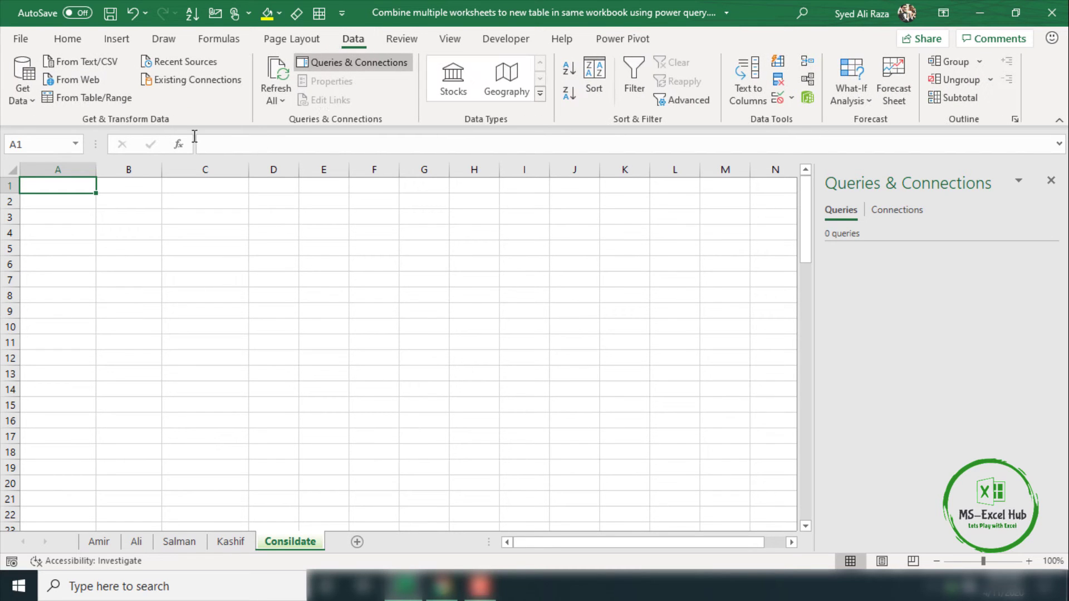
{"action": "left_click", "coordinate": [19, 100]}
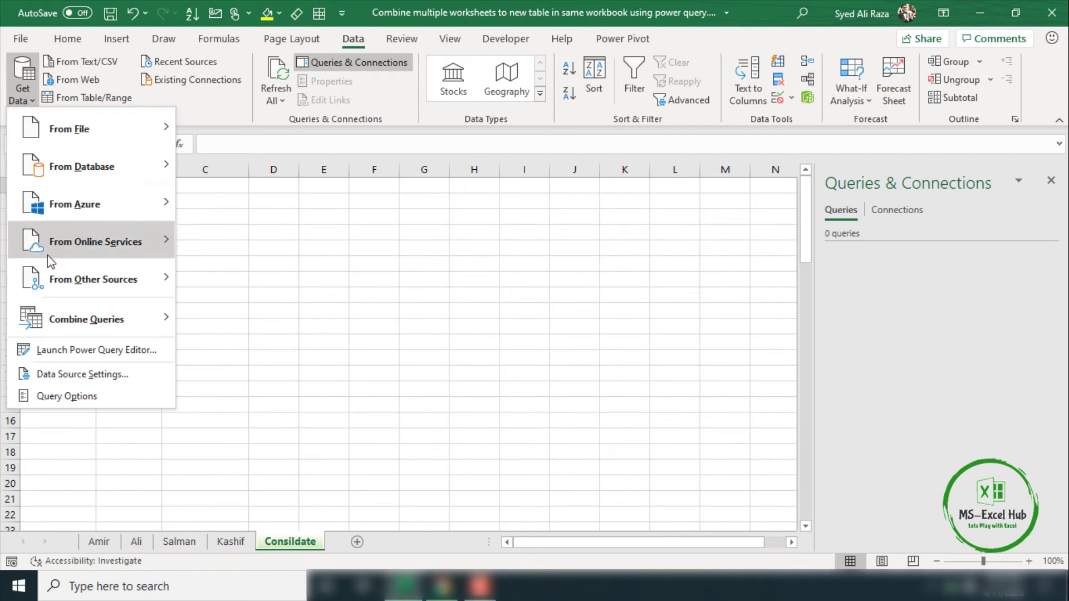
{"action": "mouse_move", "coordinate": [48, 289]}
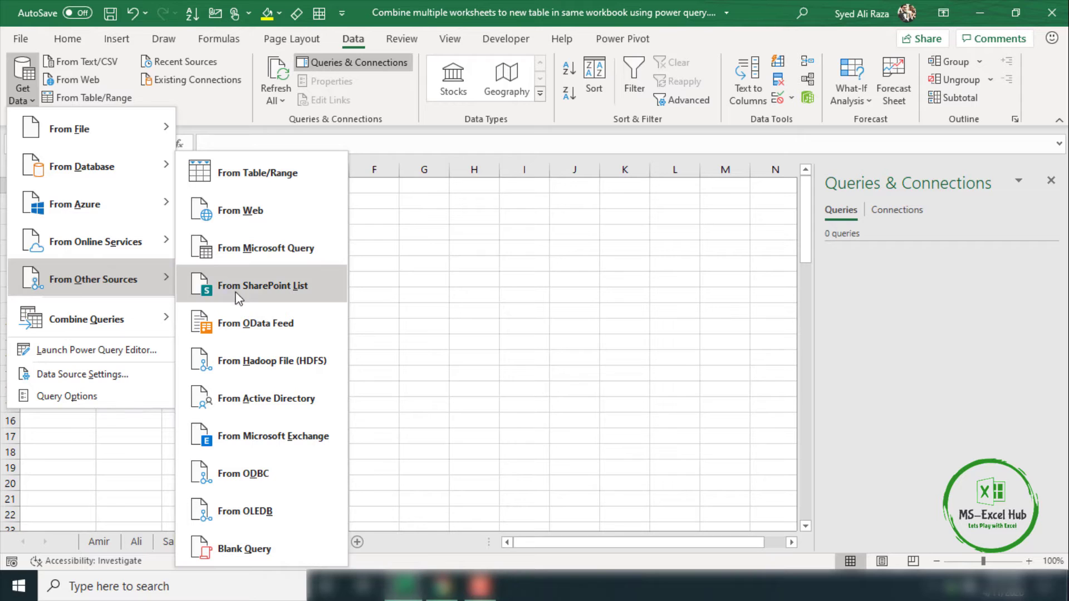
{"action": "left_click", "coordinate": [235, 554]}
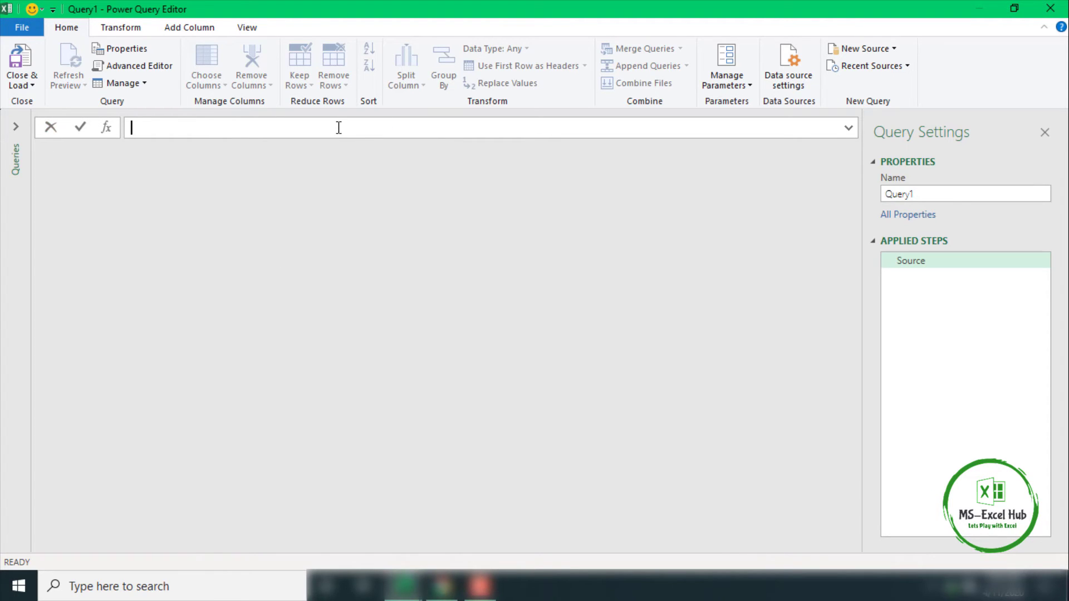
Enter =Excel.CurrentWorkbook() as the blank query's source formula to list all tables in the workbook.
{"action": "type", "text": "=Exce"}
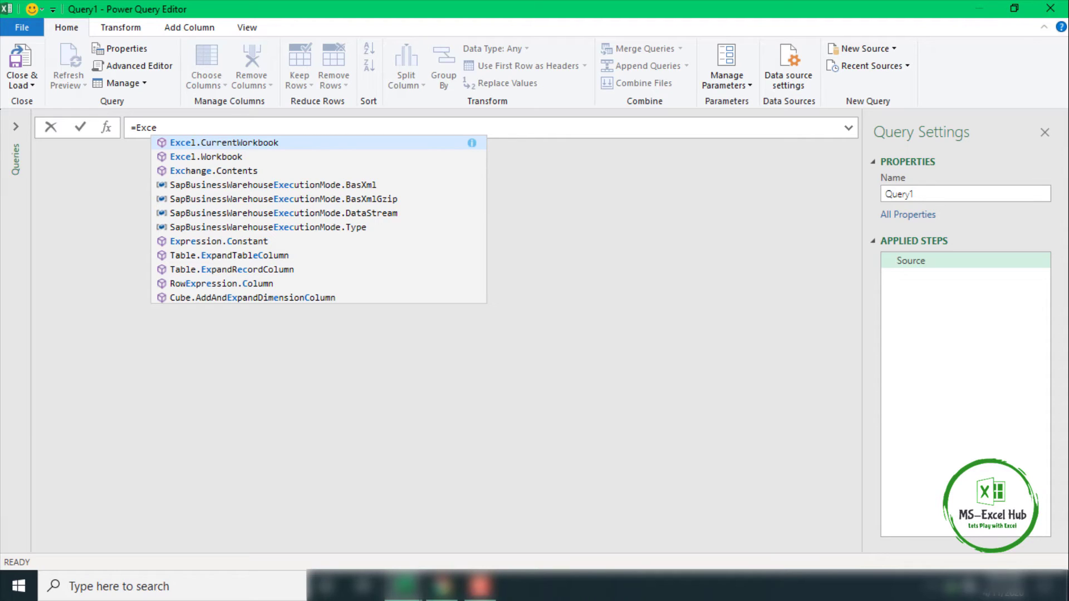
{"action": "type", "text": "l"}
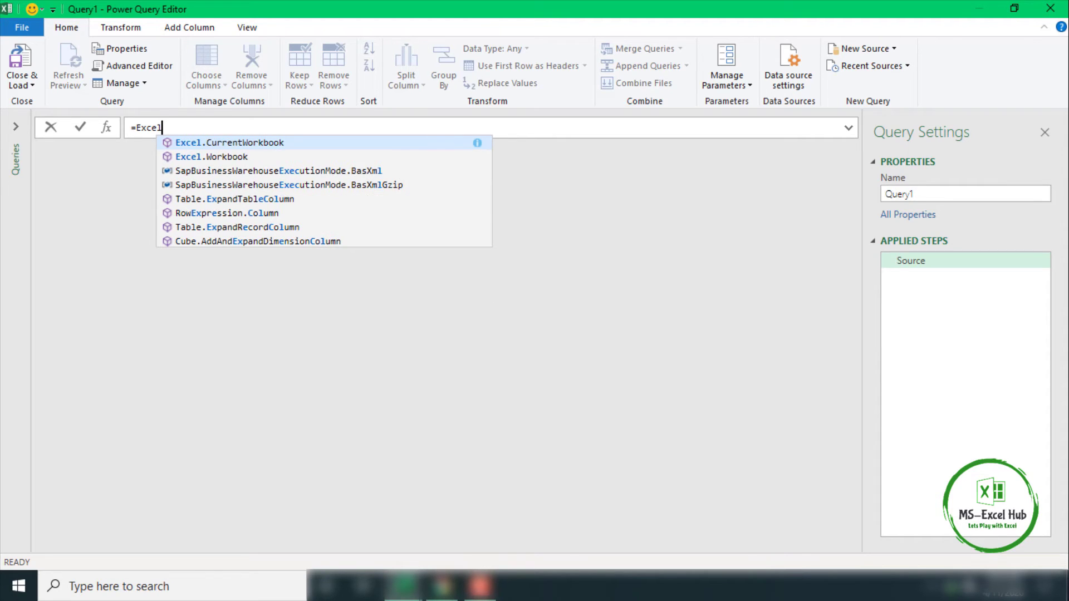
{"action": "type", "text": ".Curr"}
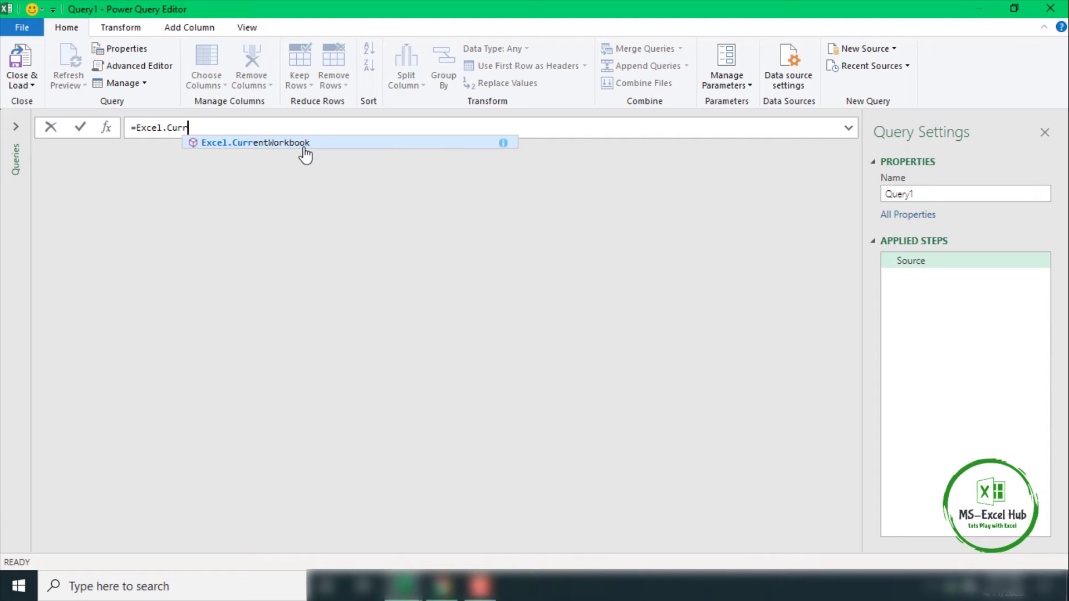
{"action": "left_click", "coordinate": [257, 143]}
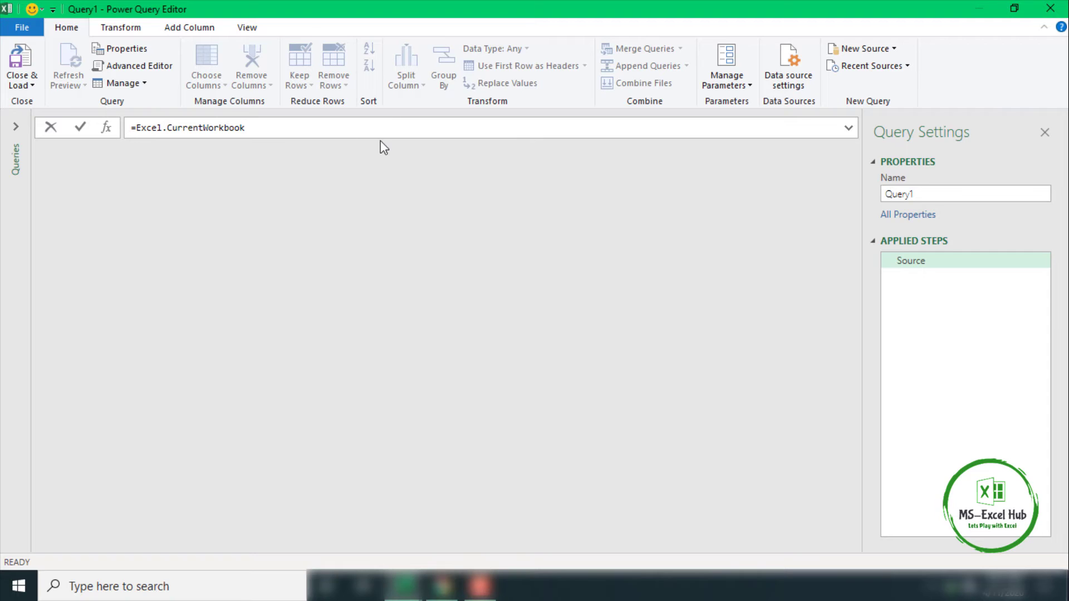
{"action": "type", "text": "("}
{"action": "key", "text": "Return"}
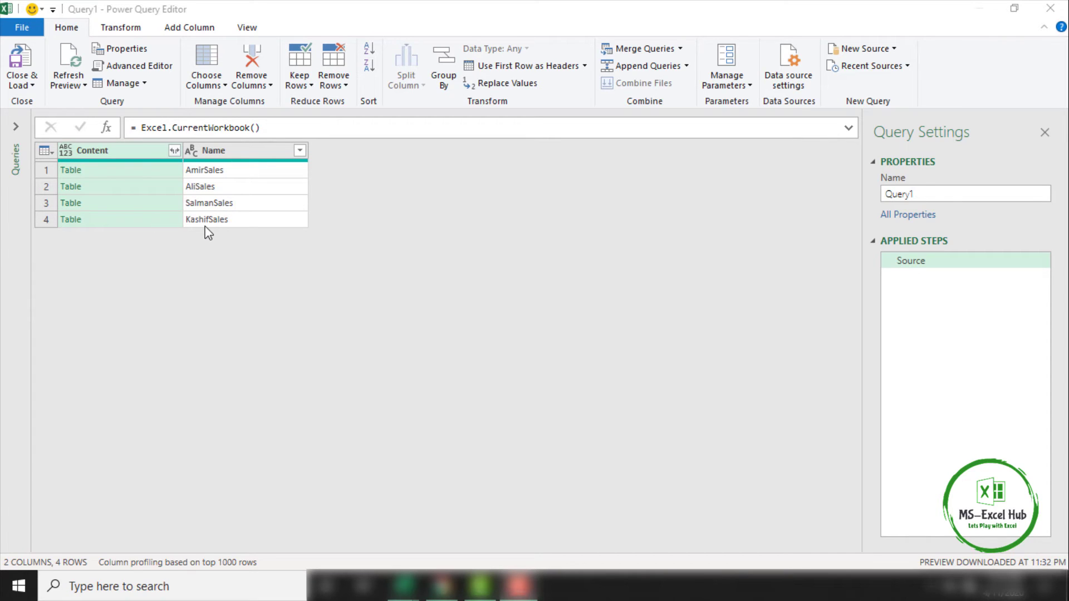
Examine the table names in the Name column and preview the nested tables in the Content column.
{"action": "left_click", "coordinate": [223, 152]}
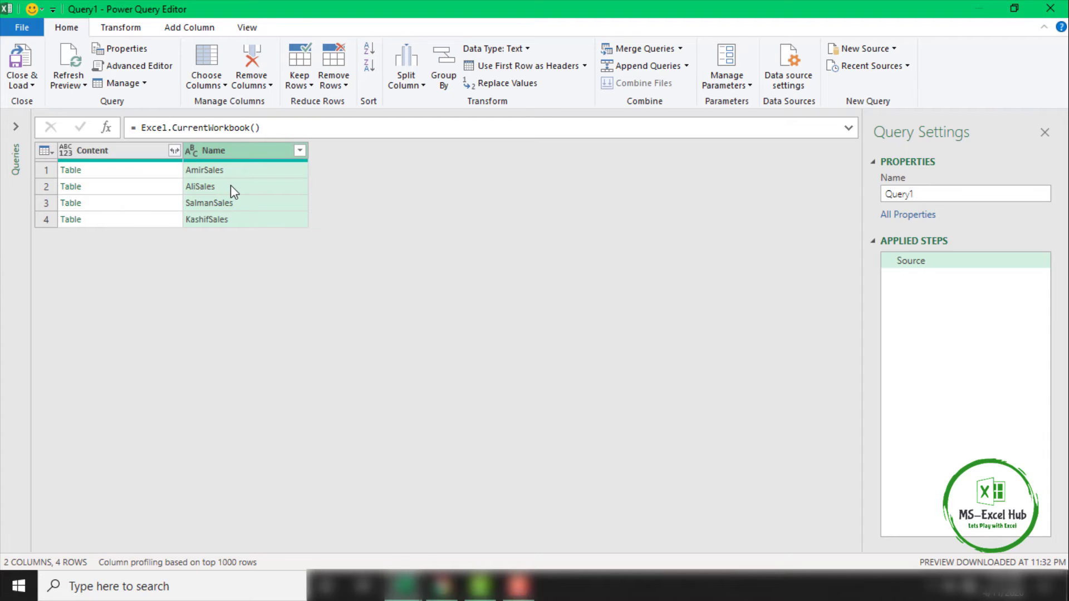
{"action": "left_click", "coordinate": [239, 171]}
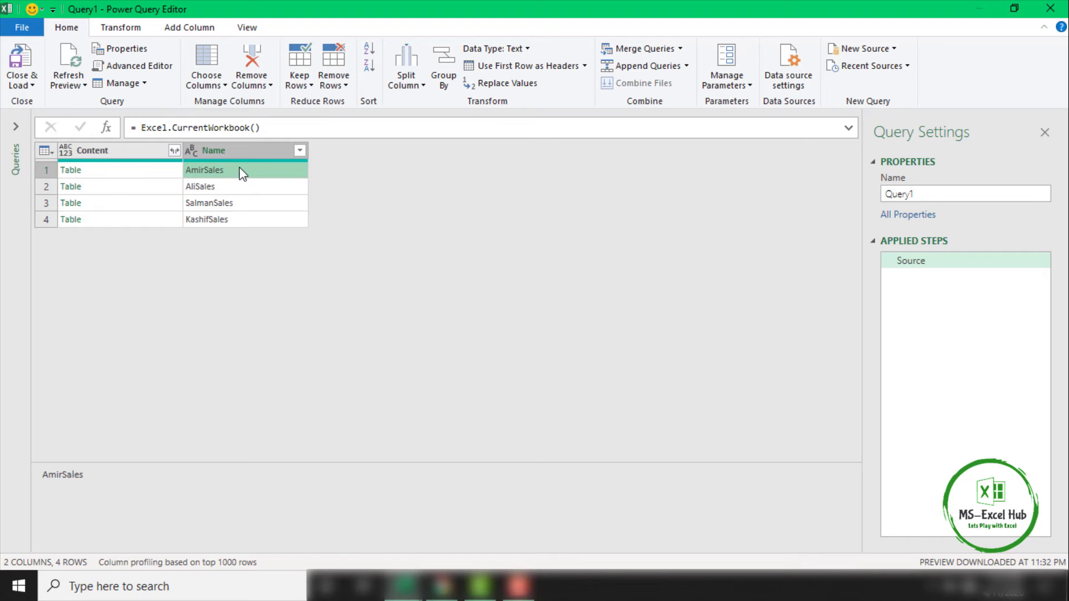
{"action": "left_click", "coordinate": [143, 170]}
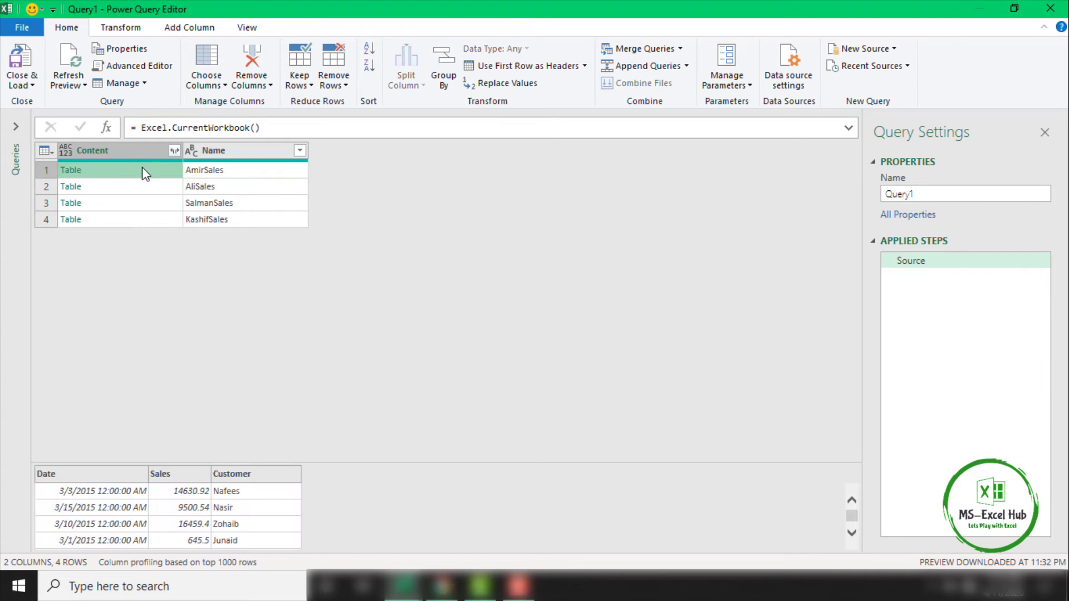
{"action": "left_click", "coordinate": [209, 171]}
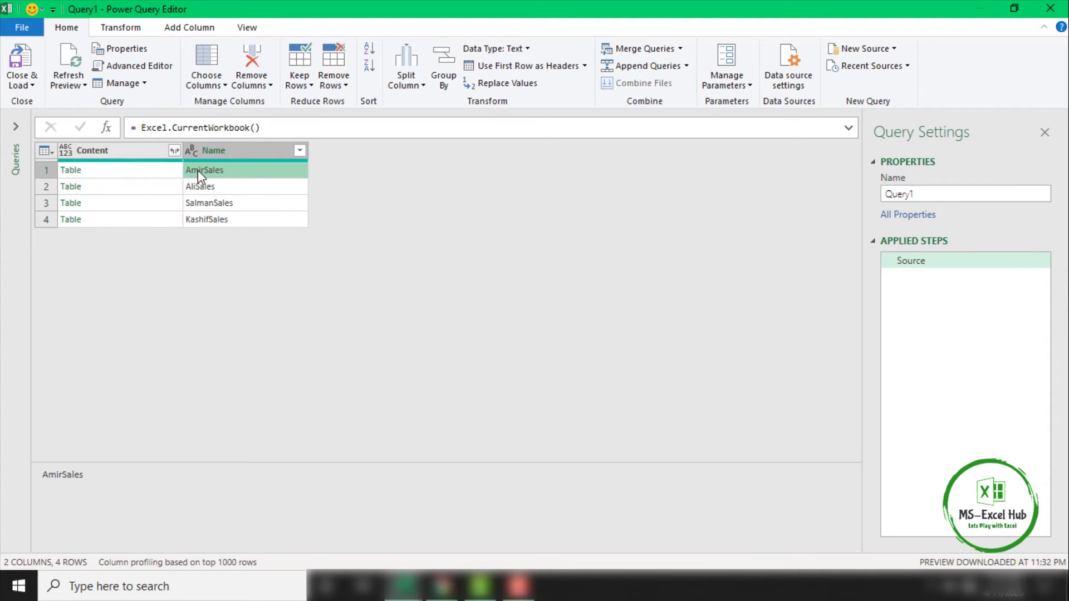
{"action": "left_click", "coordinate": [105, 167]}
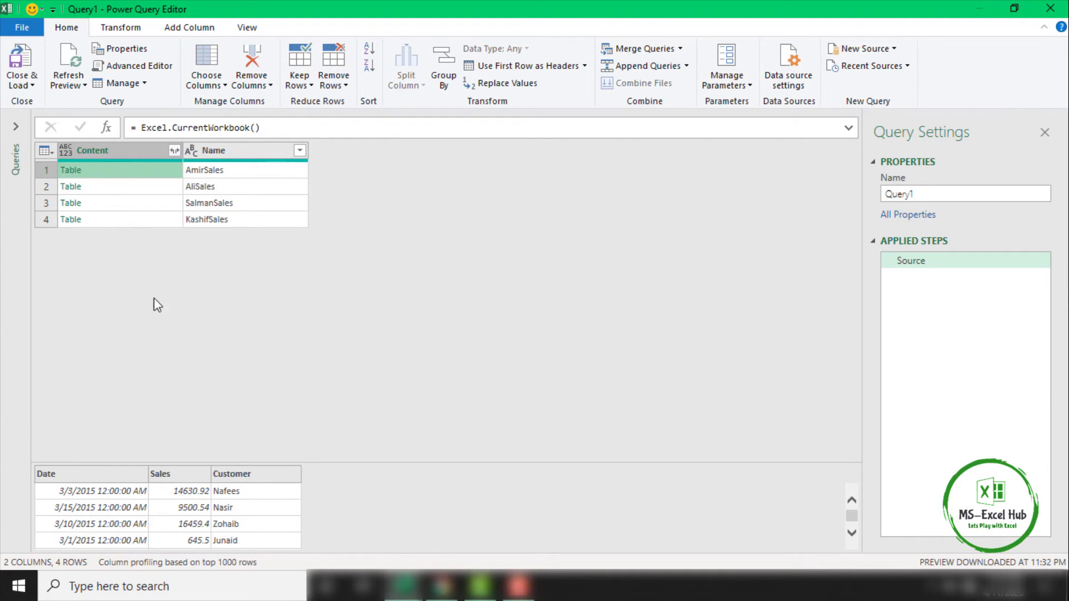
{"action": "left_click", "coordinate": [134, 191]}
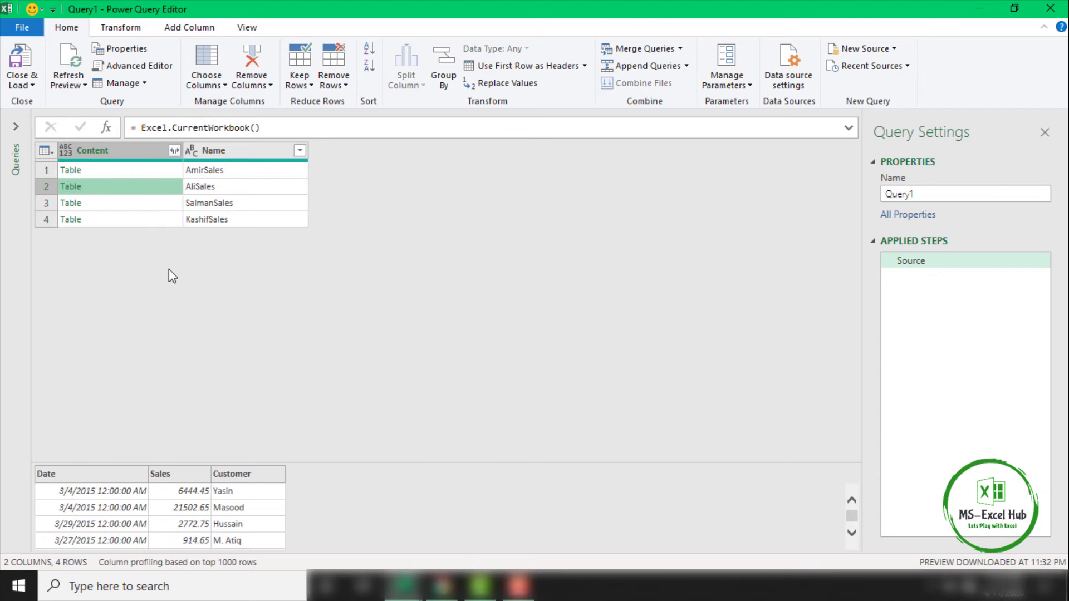
{"action": "left_click", "coordinate": [142, 203]}
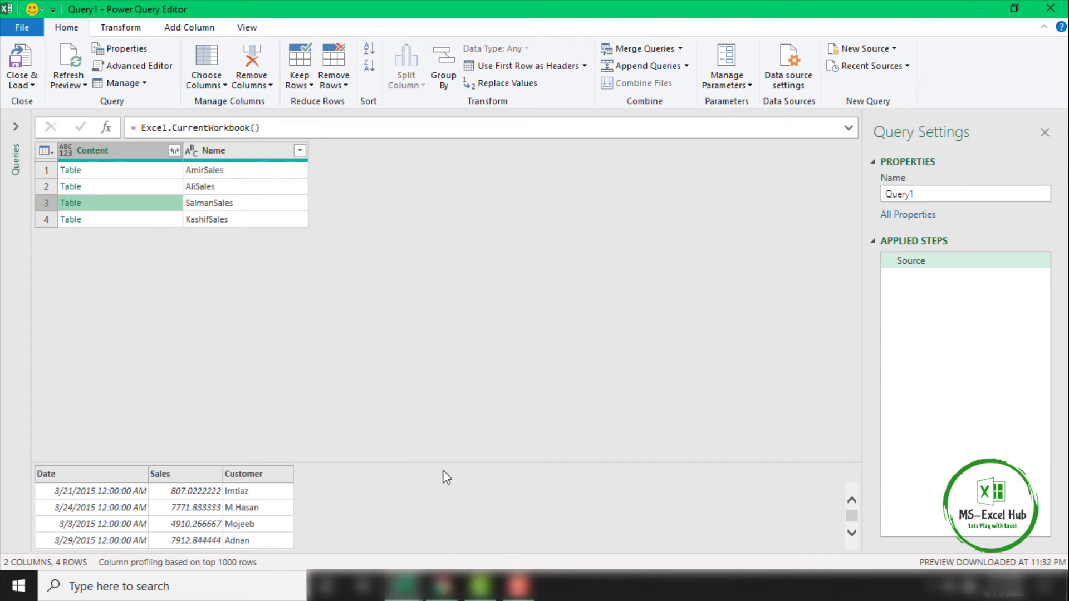
{"action": "mouse_move", "coordinate": [446, 462]}
{"action": "left_mouse_down"}
{"action": "mouse_move", "coordinate": [446, 301]}
{"action": "mouse_move", "coordinate": [438, 466]}
{"action": "left_mouse_up"}
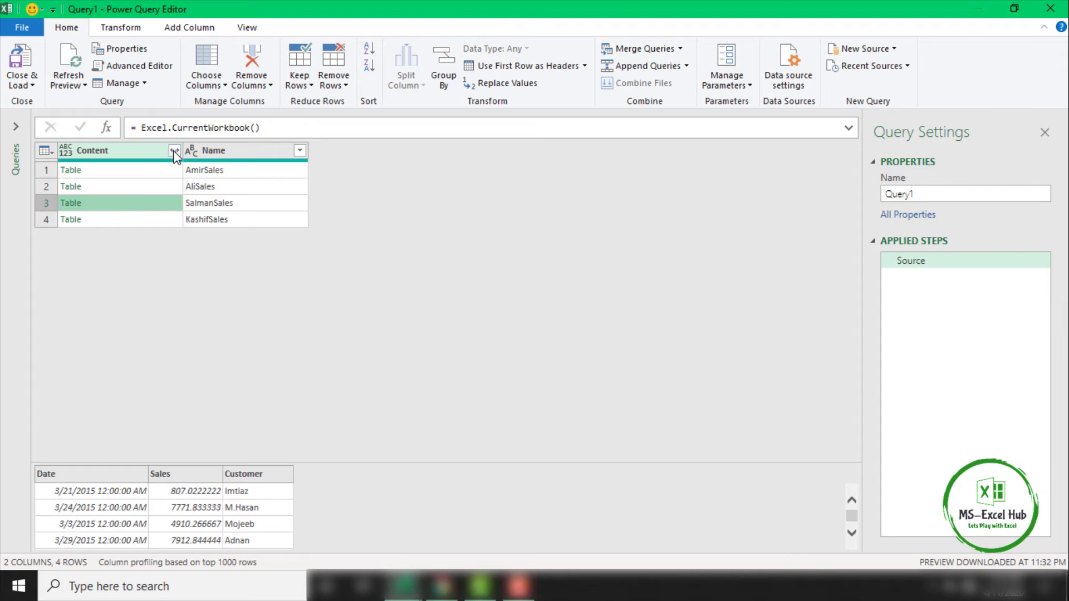
{"action": "left_click", "coordinate": [214, 151]}
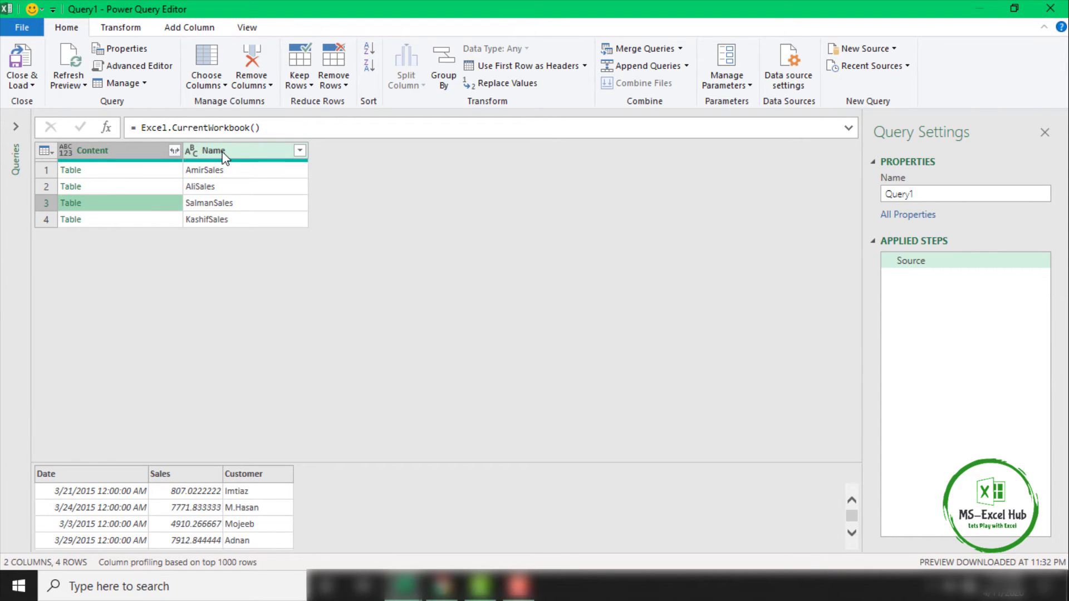
{"action": "left_click", "coordinate": [223, 156]}
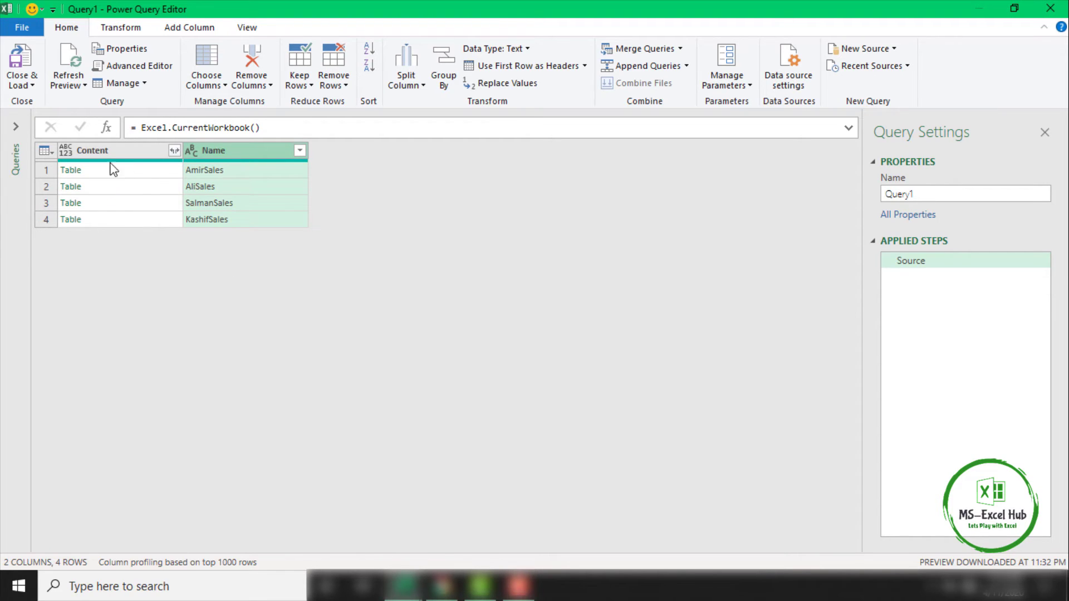
Rename the query as Merge.
{"action": "double_click", "coordinate": [920, 200]}
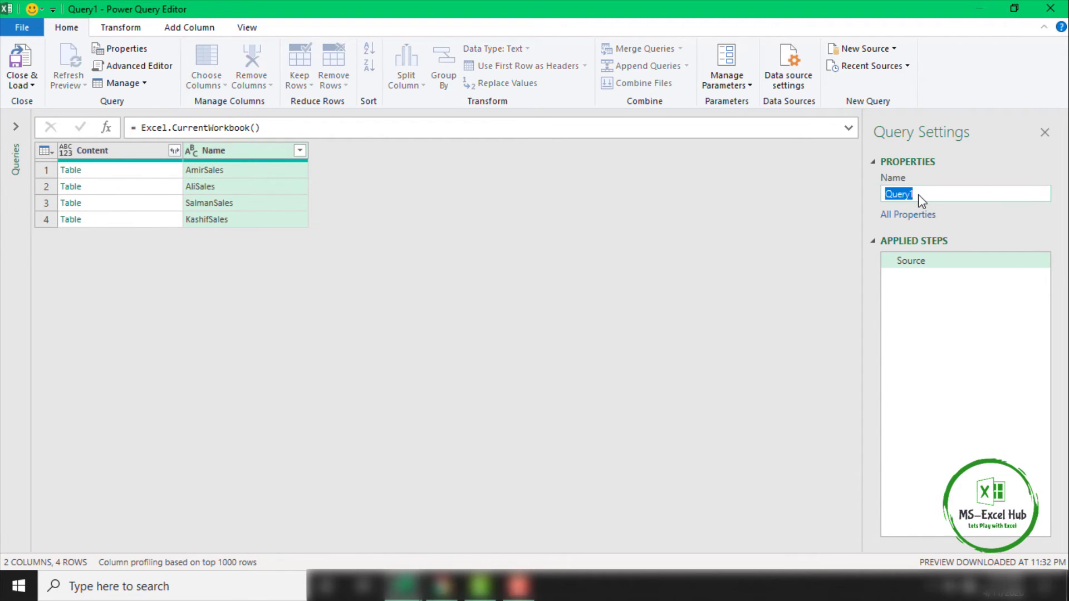
{"action": "type", "text": "Merge"}
{"action": "key", "text": "Return"}
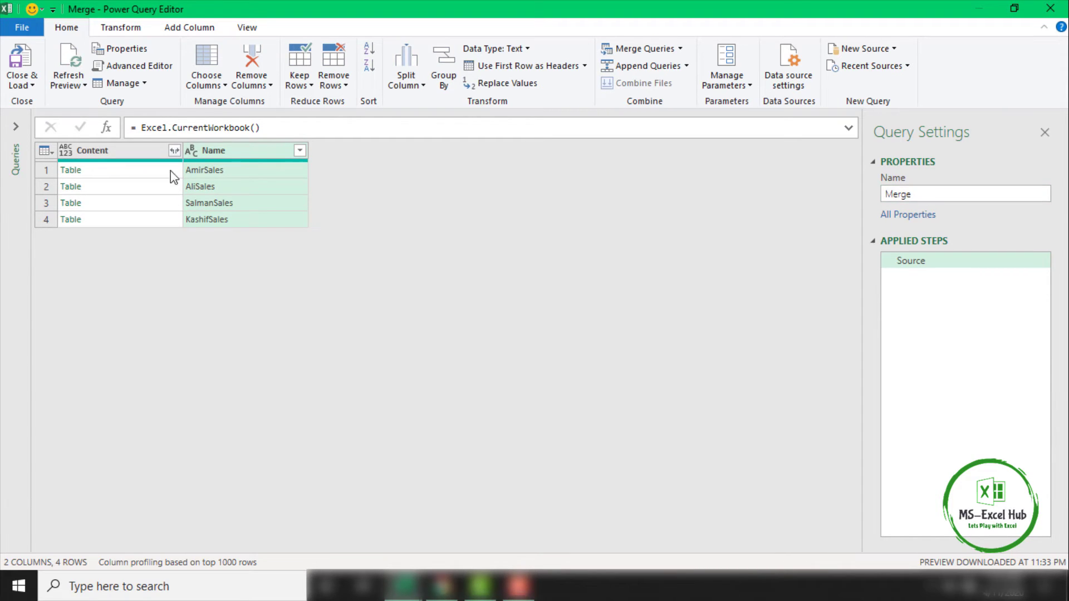
Try expanding all fields of the Content column with the original column name as prefix, and delete that applied step.
{"action": "left_click", "coordinate": [172, 151]}
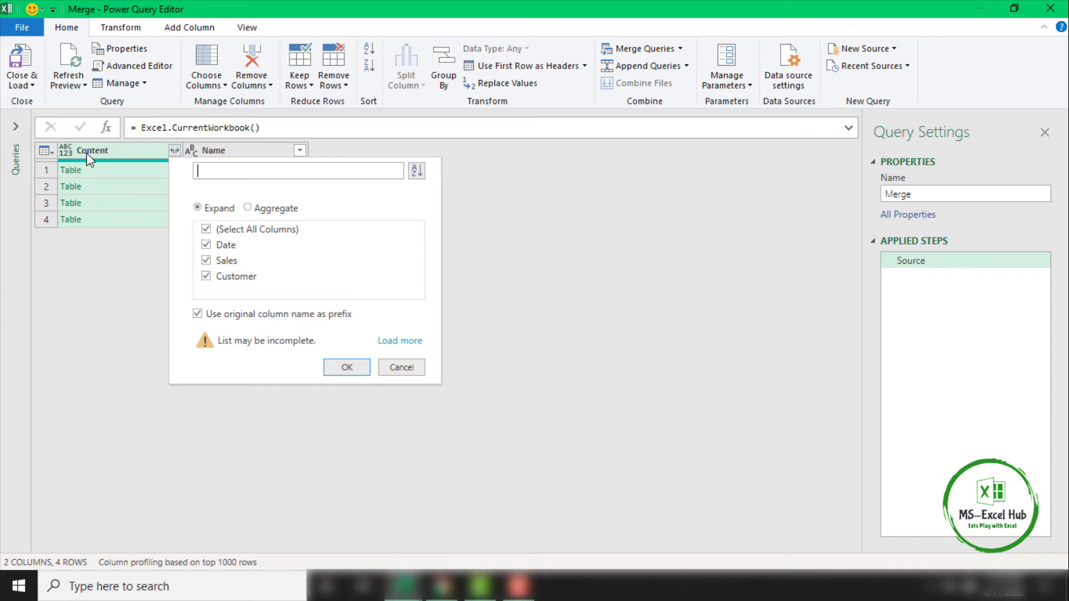
{"action": "left_click", "coordinate": [341, 372]}
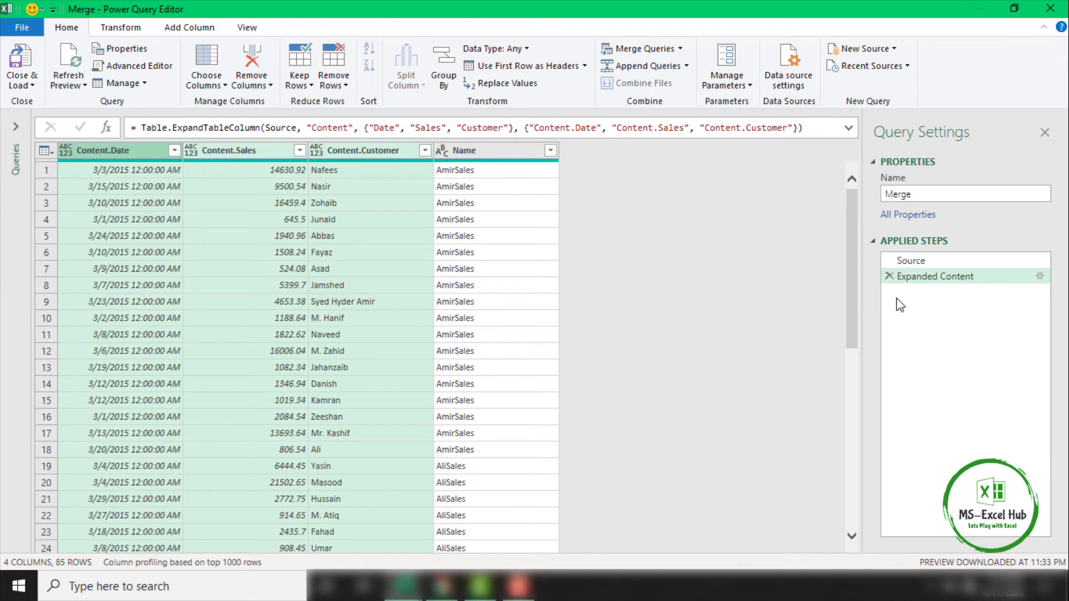
{"action": "left_click", "coordinate": [890, 276]}
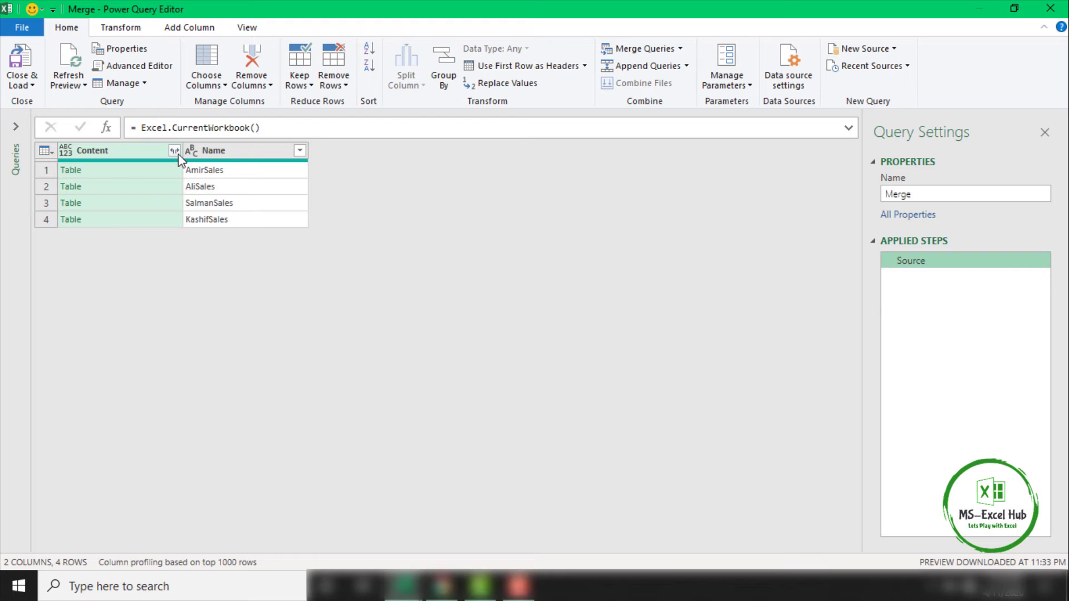
Expand the Content column into Date, Sales and Customer without using the original column name as prefix.
{"action": "left_click", "coordinate": [174, 150]}
{"action": "left_click", "coordinate": [202, 316]}
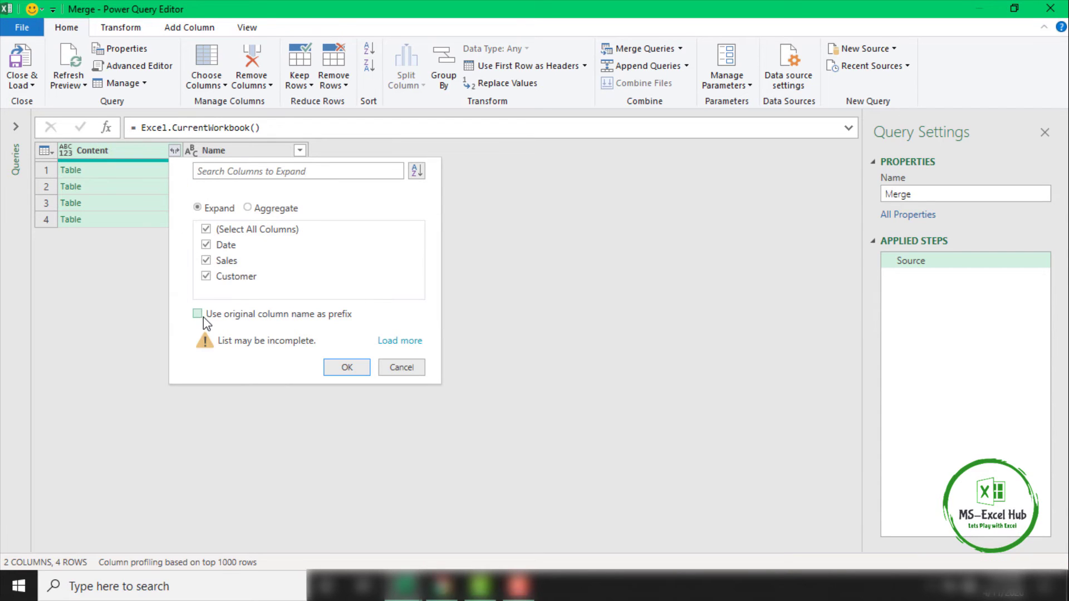
{"action": "left_click", "coordinate": [346, 367]}
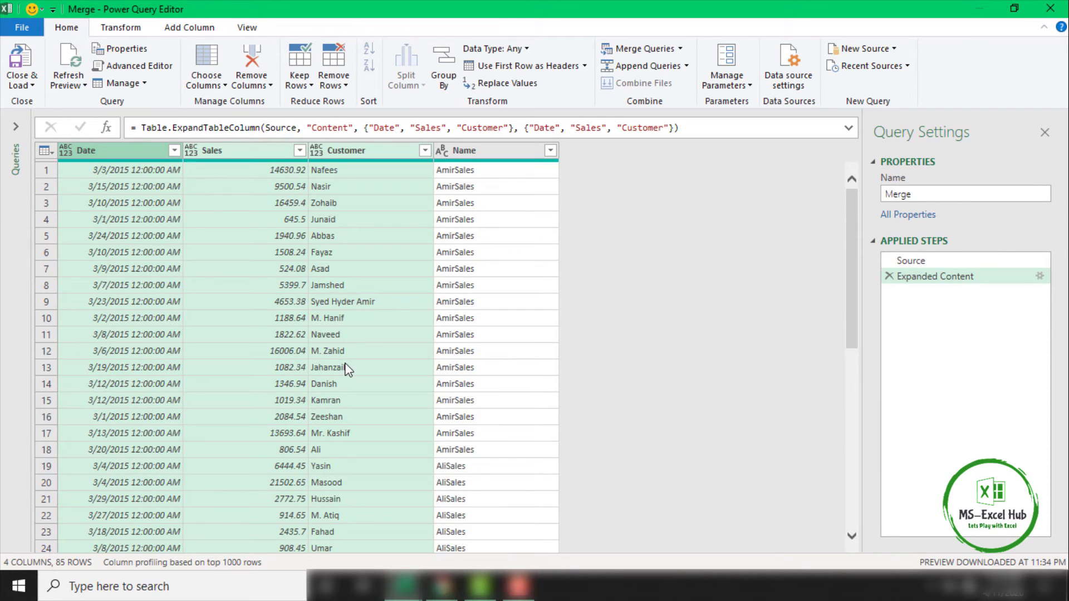
Examine the expanded rows from first to last, checking the source table given in the Name column.
{"action": "left_click", "coordinate": [296, 301]}
{"action": "scroll", "coordinate": [396, 267], "scroll_direction": "down", "scroll_amount": 9}
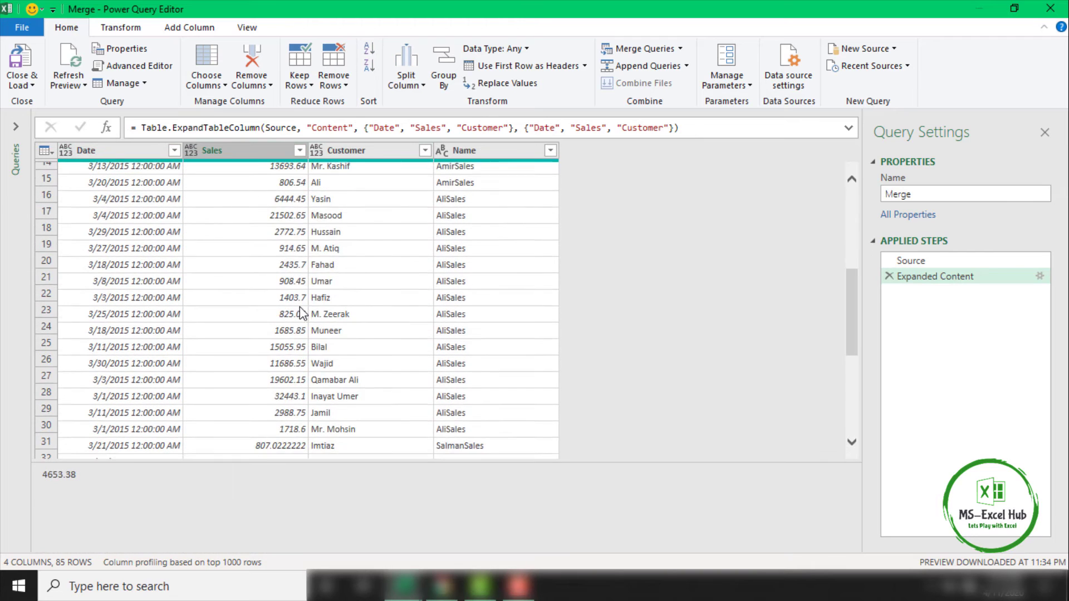
{"action": "scroll", "coordinate": [397, 268], "scroll_direction": "up", "scroll_amount": 3}
{"action": "scroll", "coordinate": [484, 279], "scroll_direction": "up", "scroll_amount": 6}
{"action": "scroll", "coordinate": [484, 281], "scroll_direction": "down", "scroll_amount": 15}
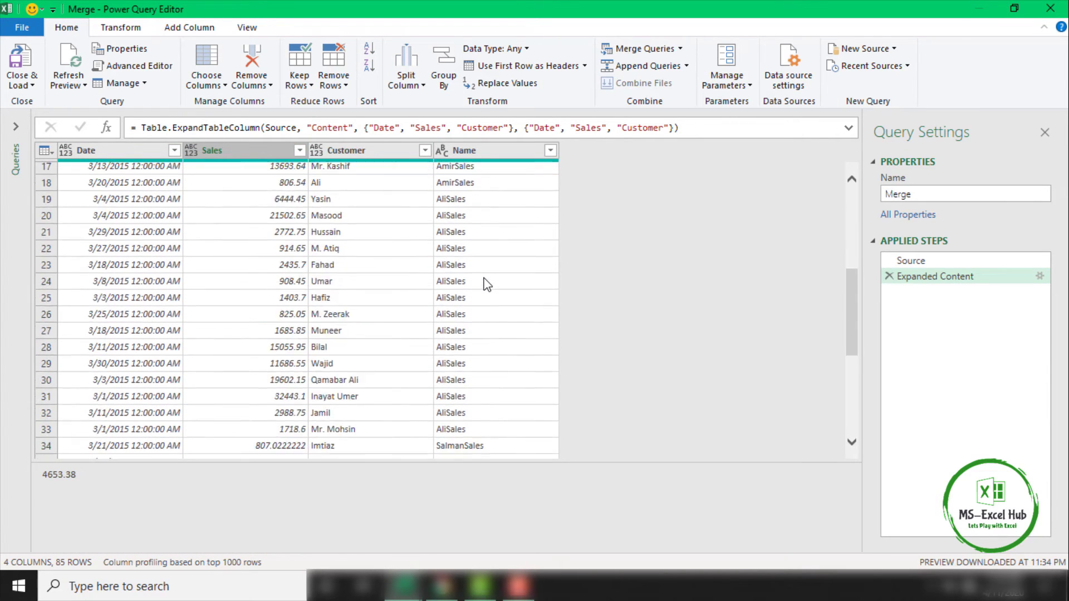
{"action": "scroll", "coordinate": [486, 284], "scroll_direction": "down", "scroll_amount": 7}
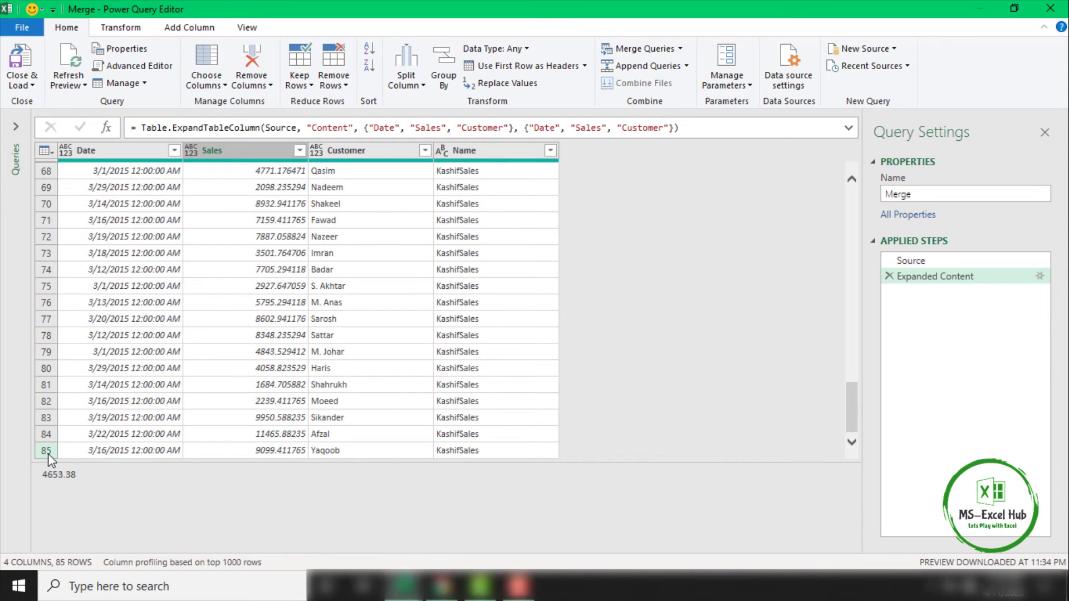
{"action": "scroll", "coordinate": [306, 427], "scroll_direction": "up", "scroll_amount": 6}
{"action": "scroll", "coordinate": [305, 426], "scroll_direction": "up", "scroll_amount": 16}
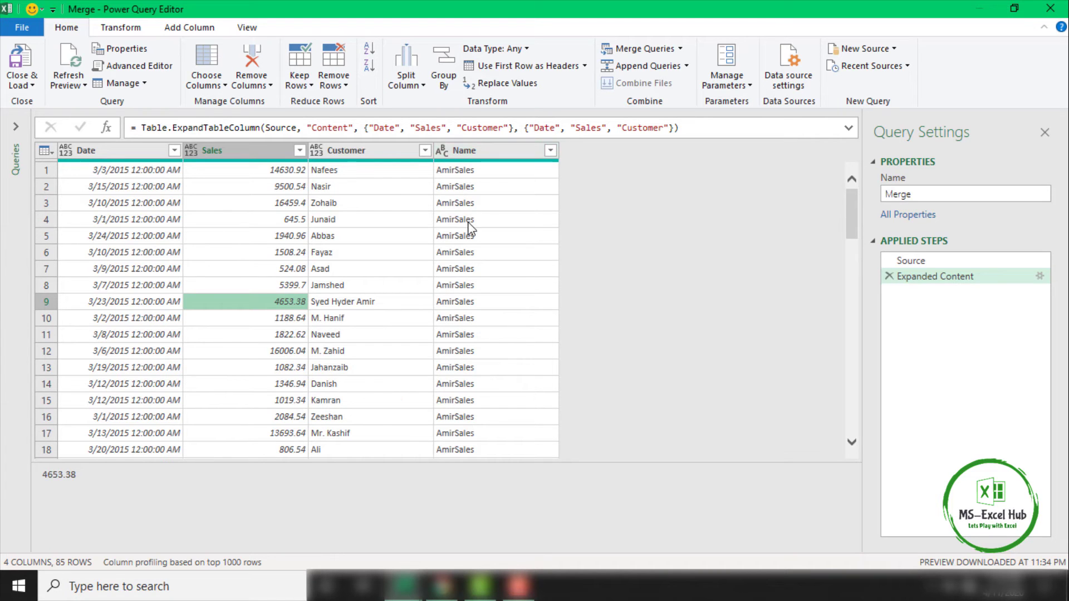
{"action": "scroll", "coordinate": [471, 351], "scroll_direction": "down", "scroll_amount": 5}
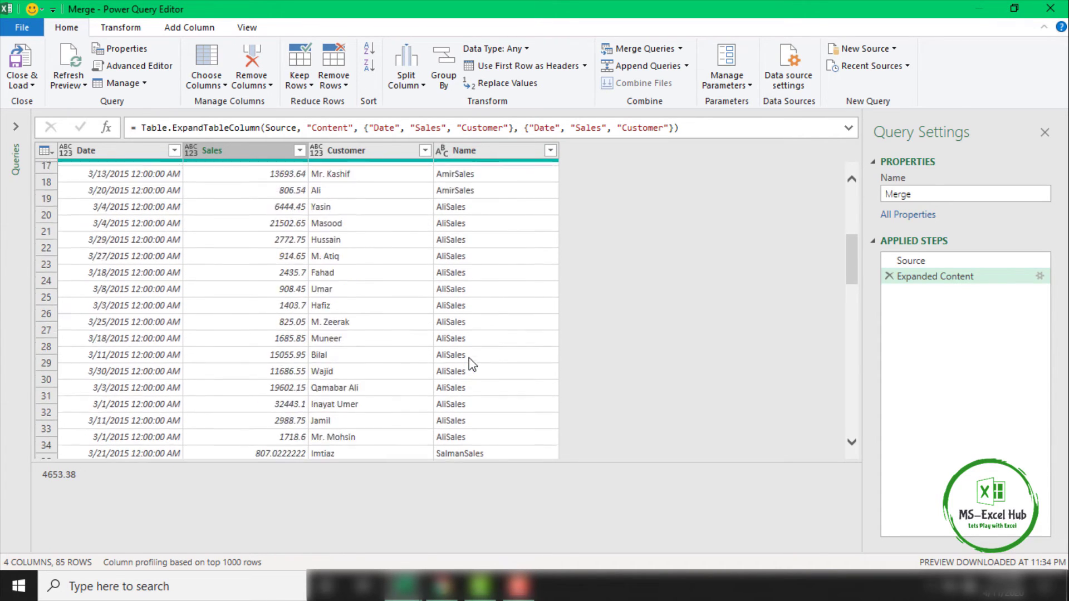
{"action": "scroll", "coordinate": [472, 365], "scroll_direction": "up", "scroll_amount": 2}
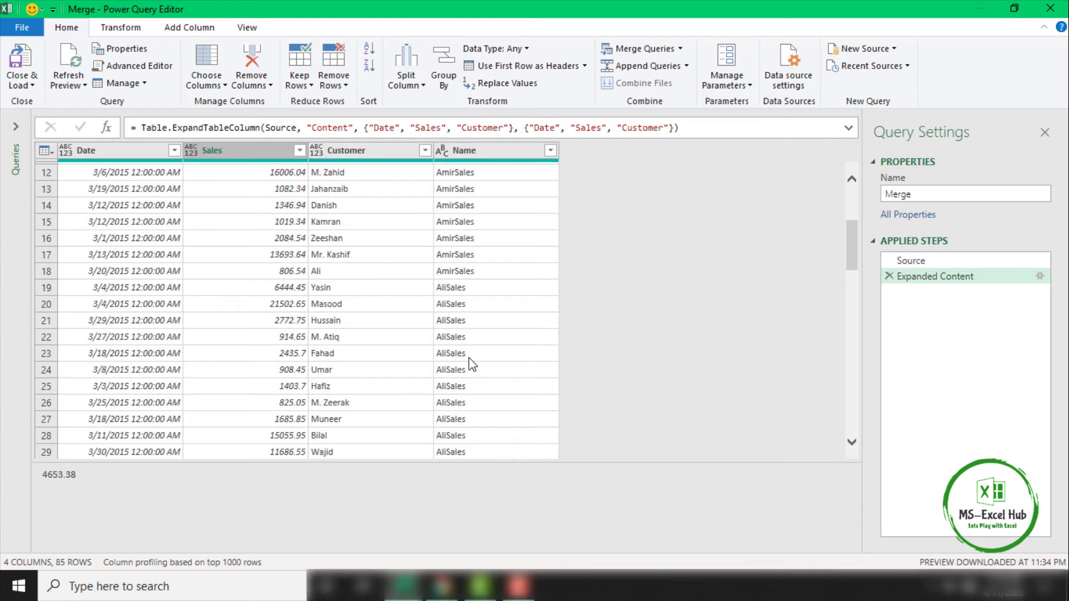
{"action": "scroll", "coordinate": [472, 364], "scroll_direction": "up", "scroll_amount": 4}
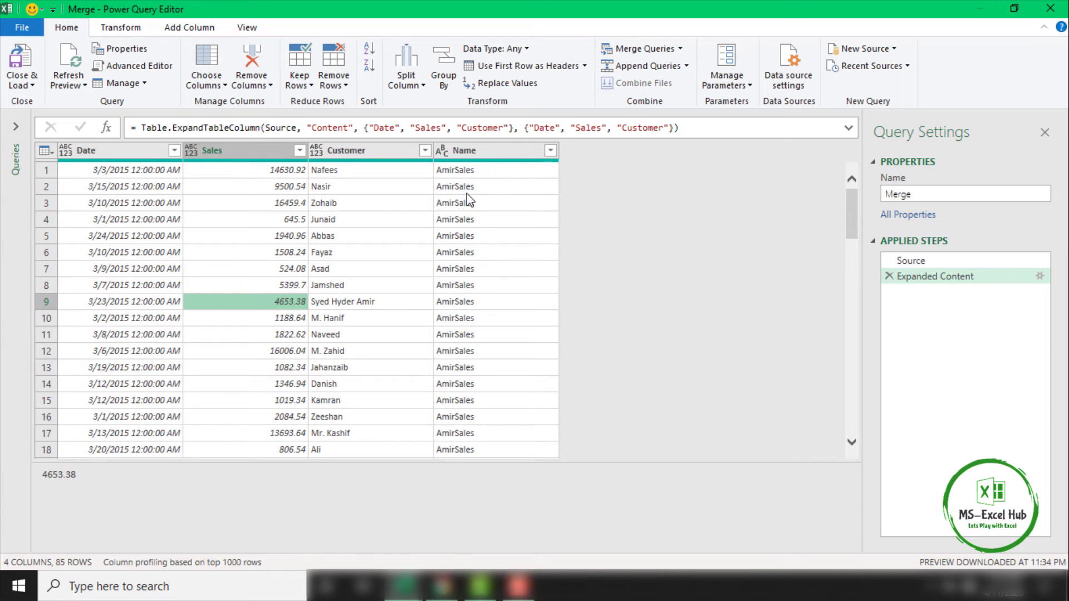
Replace the text "Sales" with nothing in the Name column and check the column's rows.
{"action": "left_click", "coordinate": [465, 151]}
{"action": "right_click", "coordinate": [465, 152]}
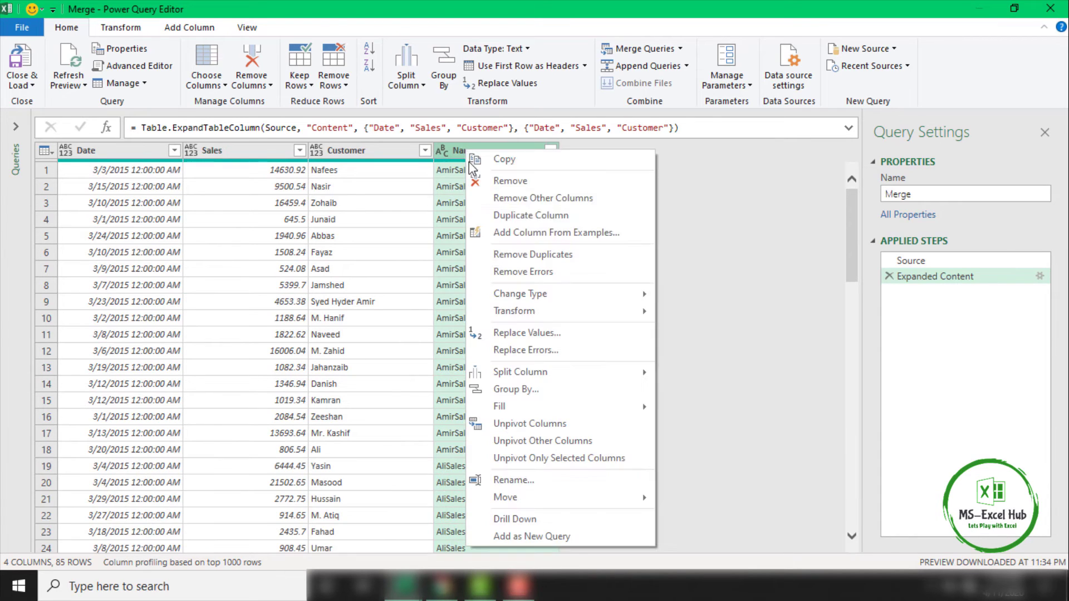
{"action": "left_click", "coordinate": [510, 333]}
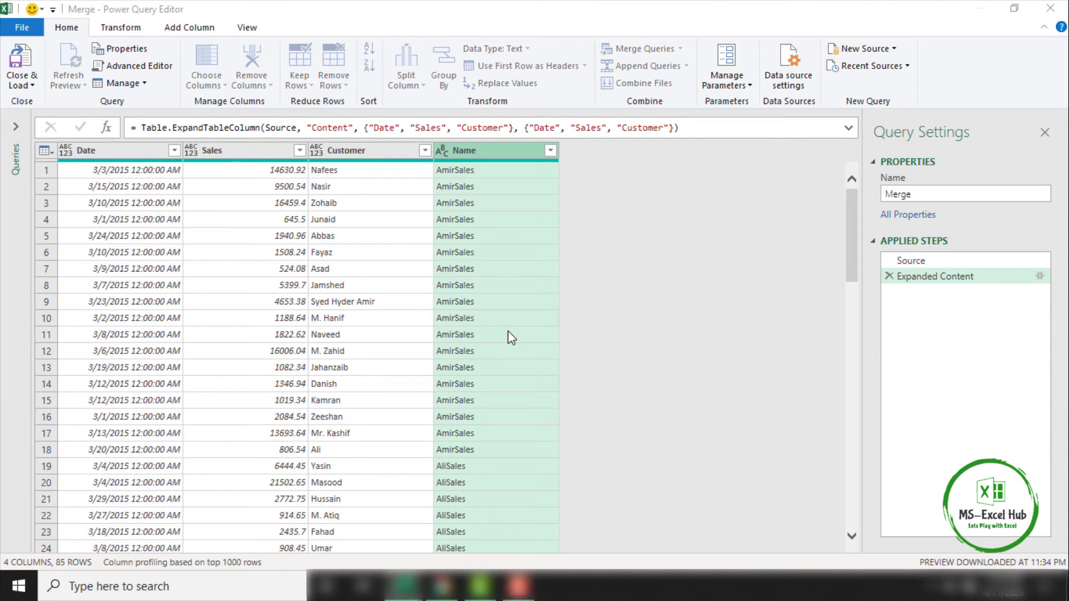
{"action": "type", "text": "S"}
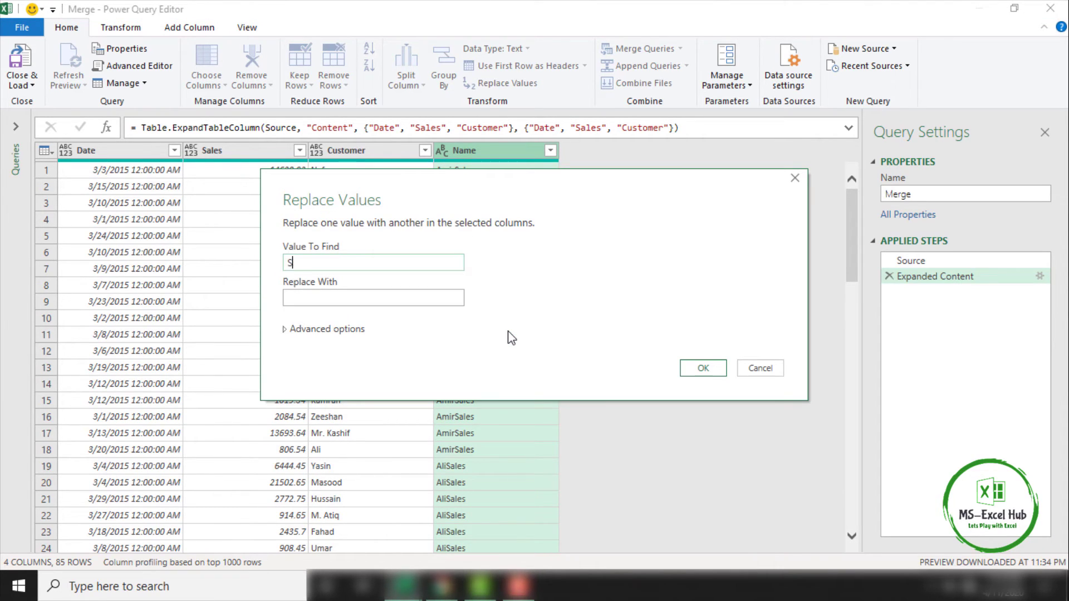
{"action": "type", "text": "ales"}
{"action": "left_click", "coordinate": [441, 299]}
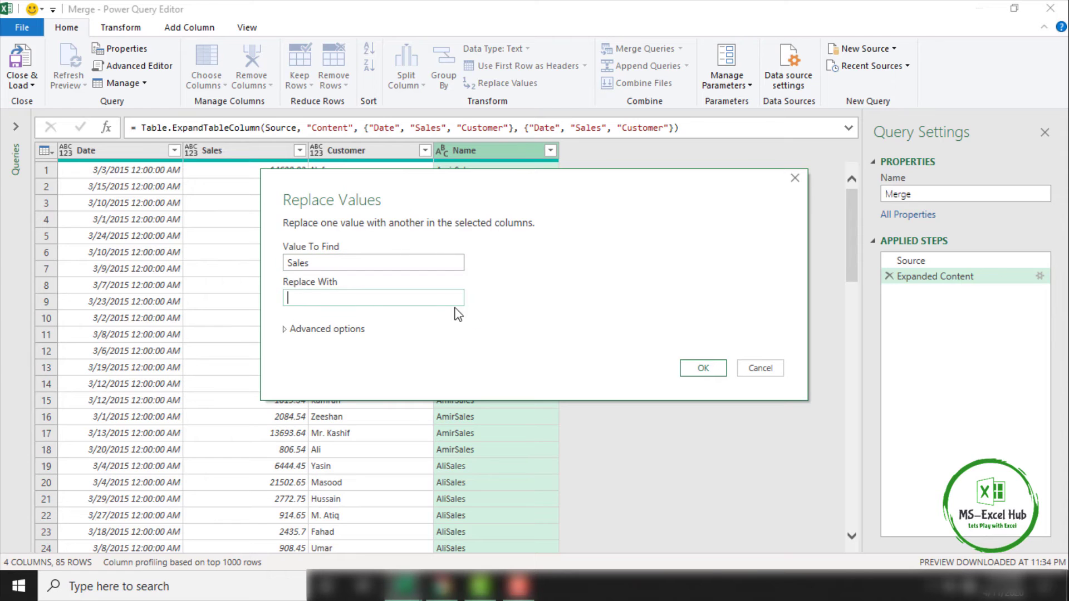
{"action": "left_click", "coordinate": [689, 371]}
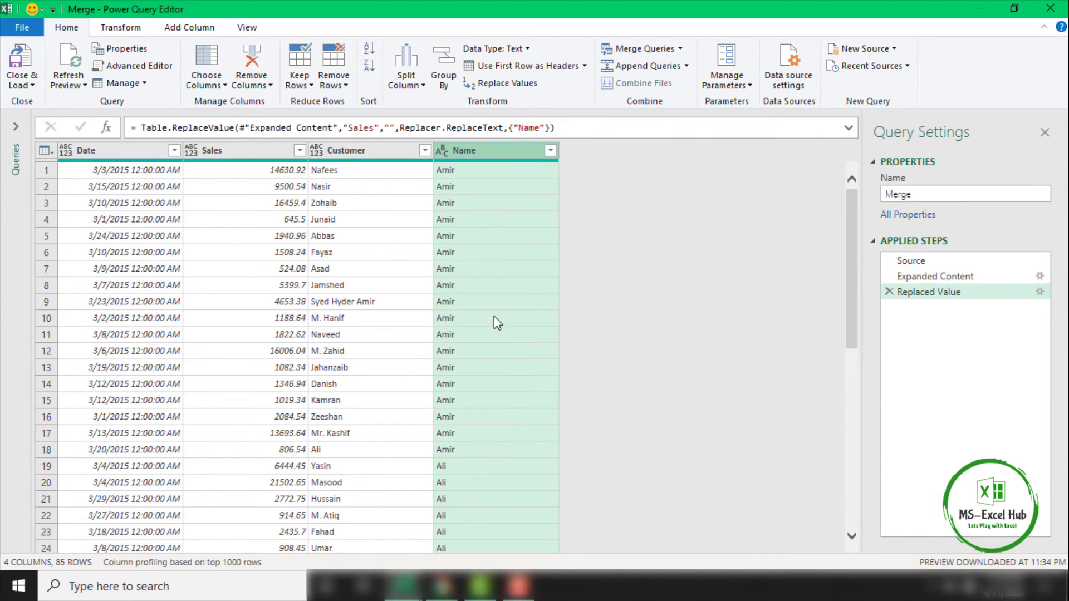
{"action": "scroll", "coordinate": [496, 325], "scroll_direction": "down", "scroll_amount": 20}
{"action": "scroll", "coordinate": [488, 212], "scroll_direction": "up", "scroll_amount": 20}
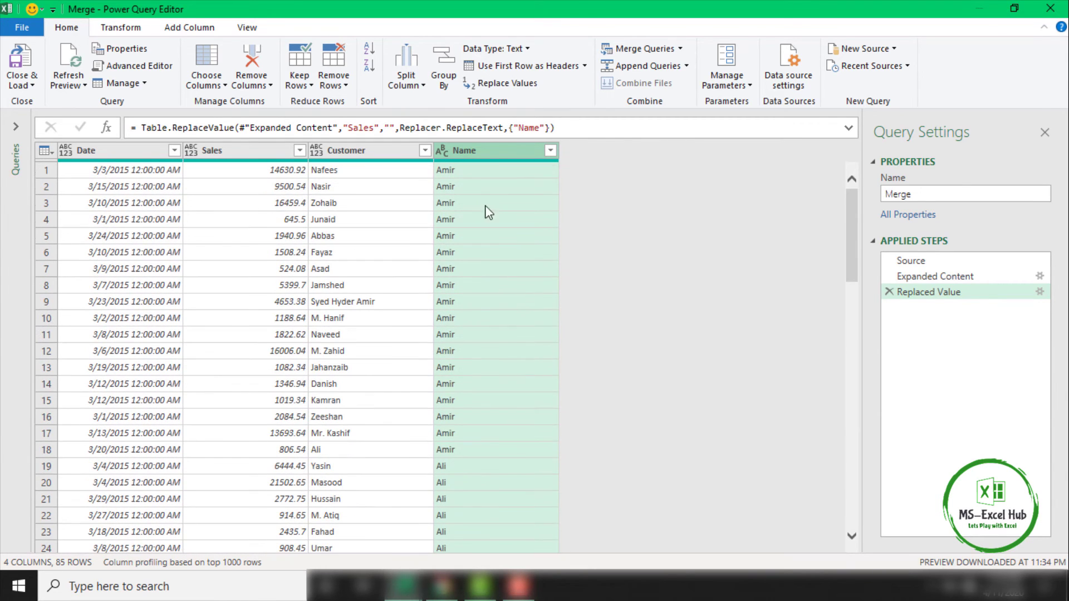
Move the Name column in front of the Date column so it comes first in the Merge query.
{"action": "left_click_drag", "start_coordinate": [491, 153], "coordinate": [113, 156]}
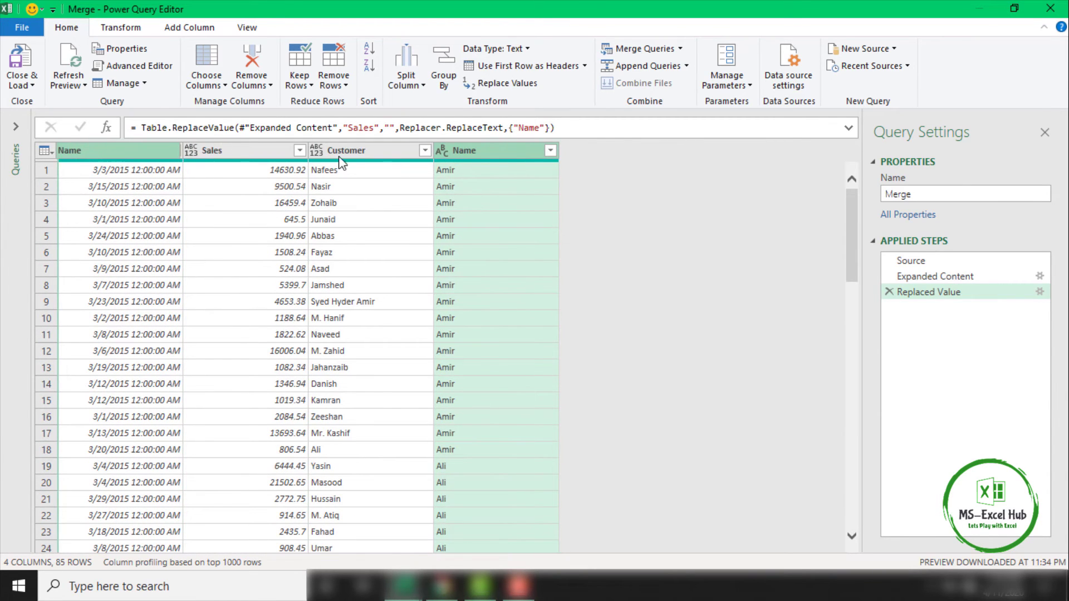
{"action": "left_click_drag", "start_coordinate": [342, 162], "coordinate": [108, 155]}
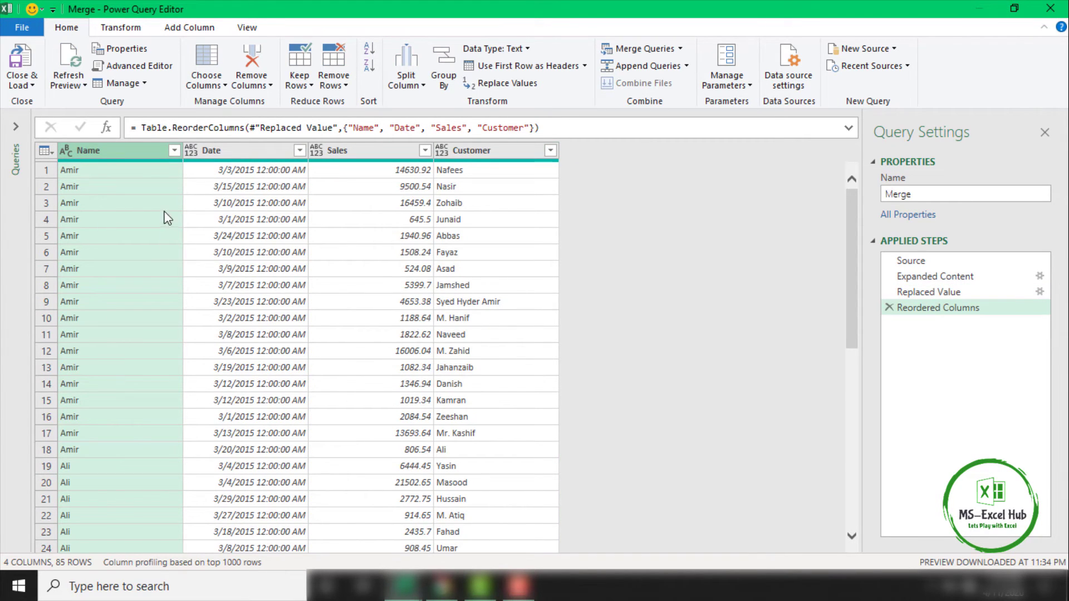
{"action": "left_click", "coordinate": [290, 222]}
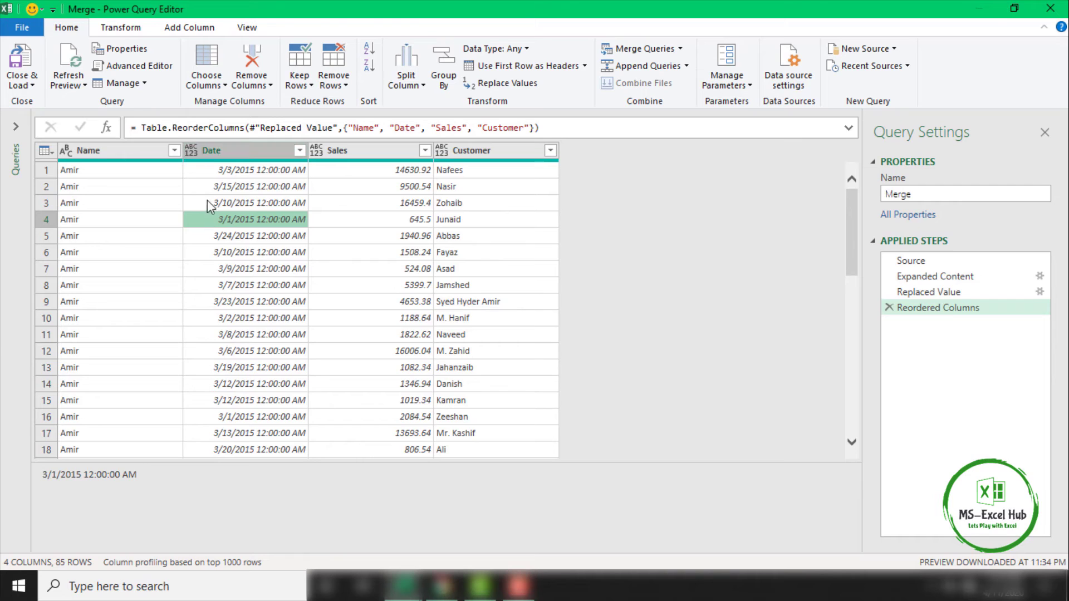
Examine the data type choices offered for the Date, Sales and Customer columns.
{"action": "left_click", "coordinate": [192, 150]}
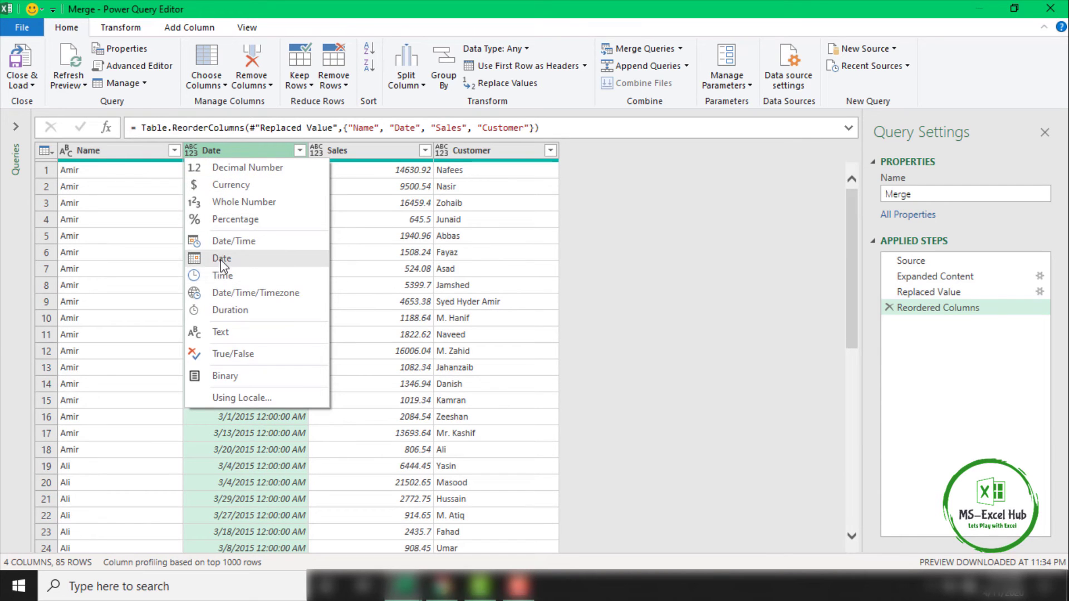
{"action": "left_click", "coordinate": [194, 152]}
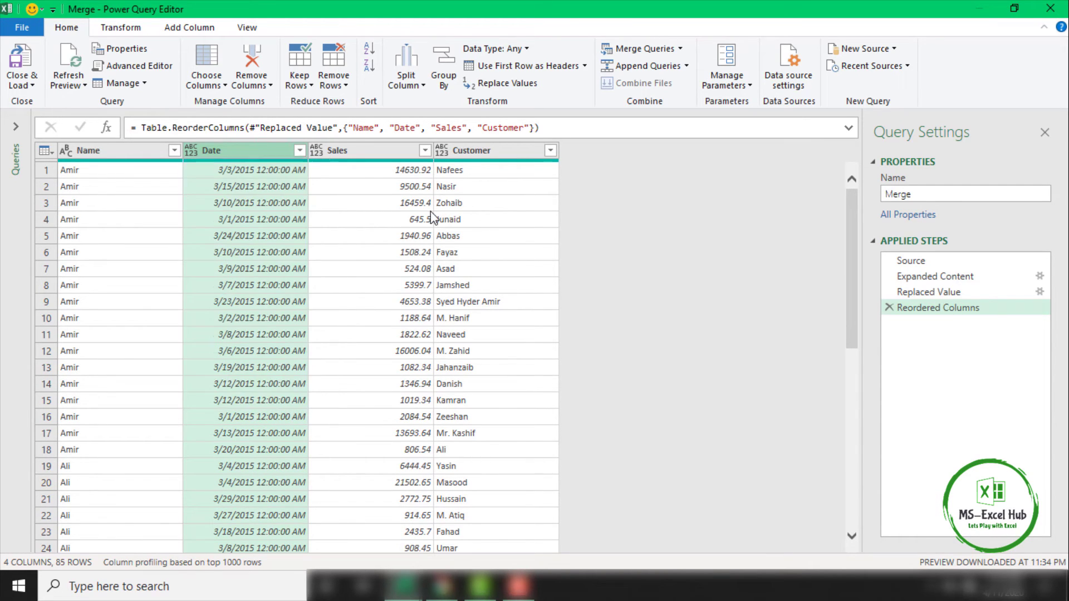
{"action": "left_click", "coordinate": [316, 151]}
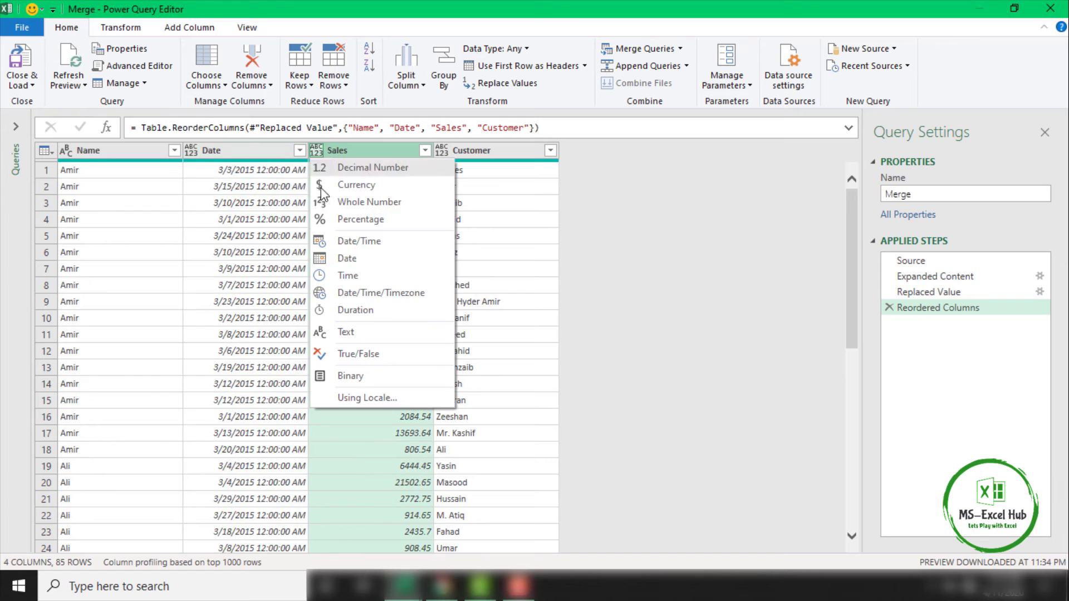
{"action": "left_click", "coordinate": [442, 150]}
{"action": "left_click", "coordinate": [230, 186]}
{"action": "left_click", "coordinate": [250, 148]}
{"action": "right_click", "coordinate": [249, 148]}
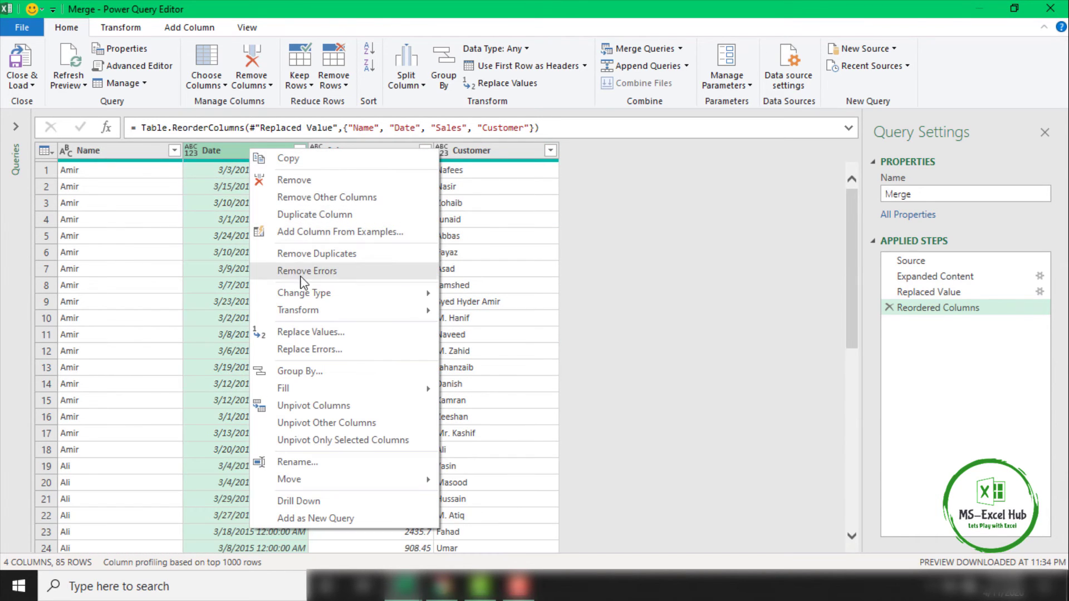
{"action": "mouse_move", "coordinate": [306, 295]}
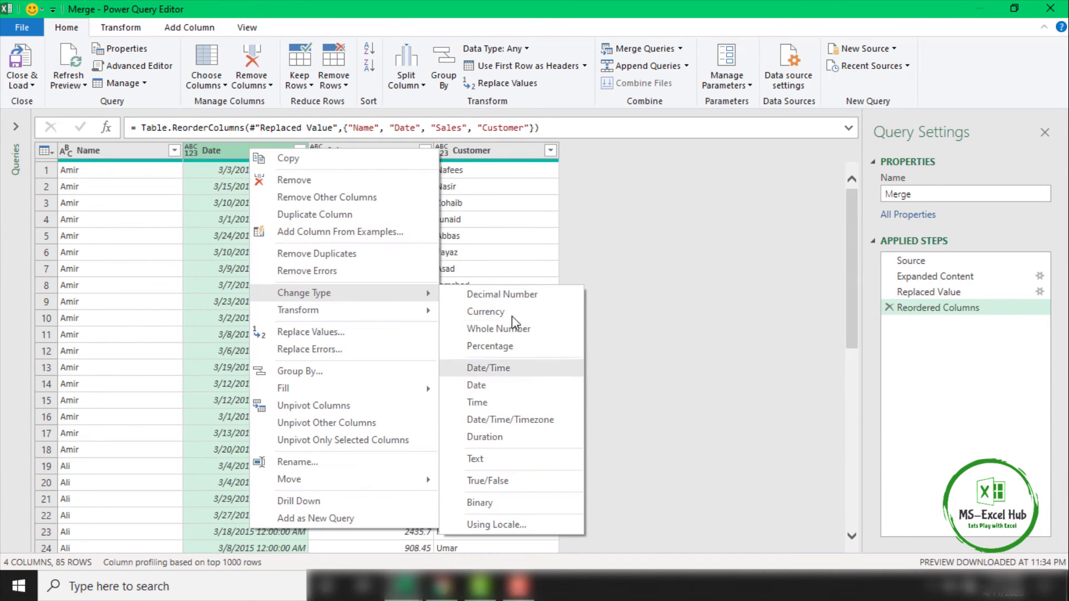
{"action": "left_click", "coordinate": [234, 286]}
{"action": "left_click", "coordinate": [234, 269]}
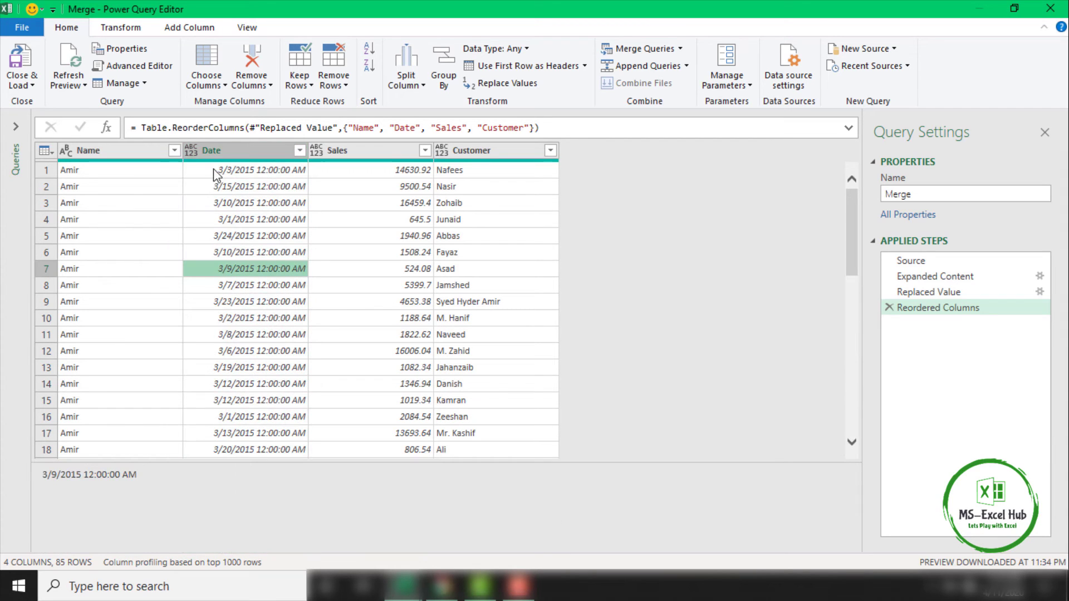
{"action": "left_click", "coordinate": [336, 188]}
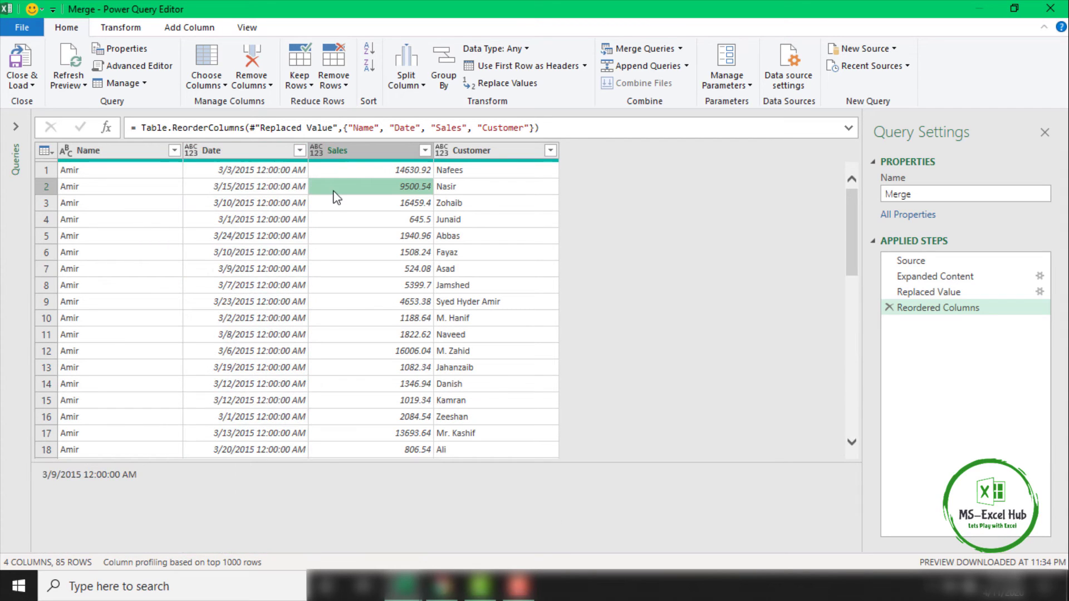
{"action": "left_click", "coordinate": [194, 155]}
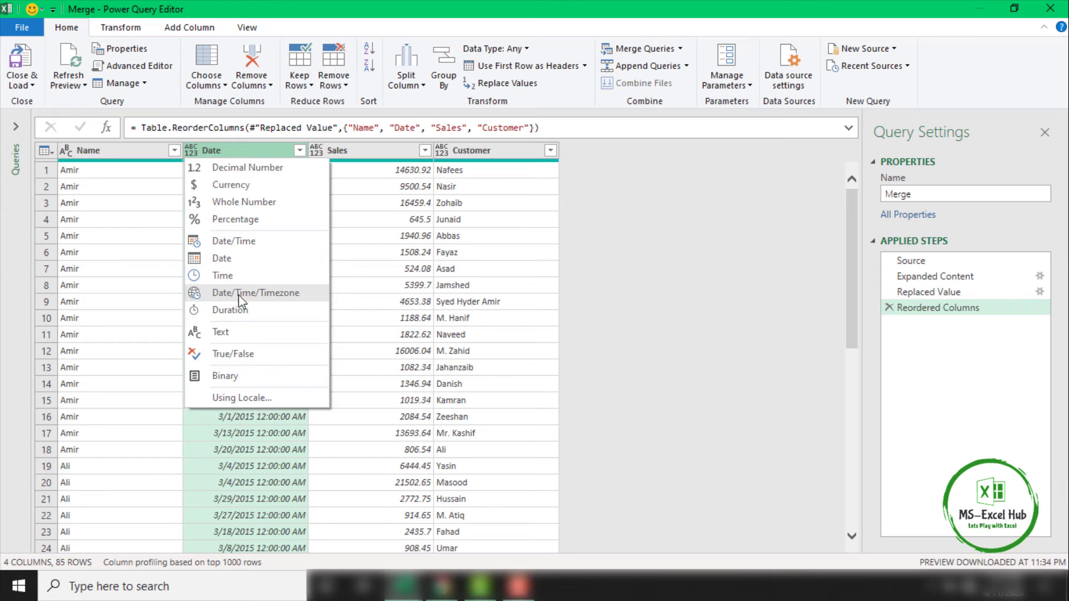
{"action": "left_click", "coordinate": [373, 269]}
Select the Date, Sales and Customer columns together and view the commands available for changing their type.
{"action": "left_click", "coordinate": [262, 151]}
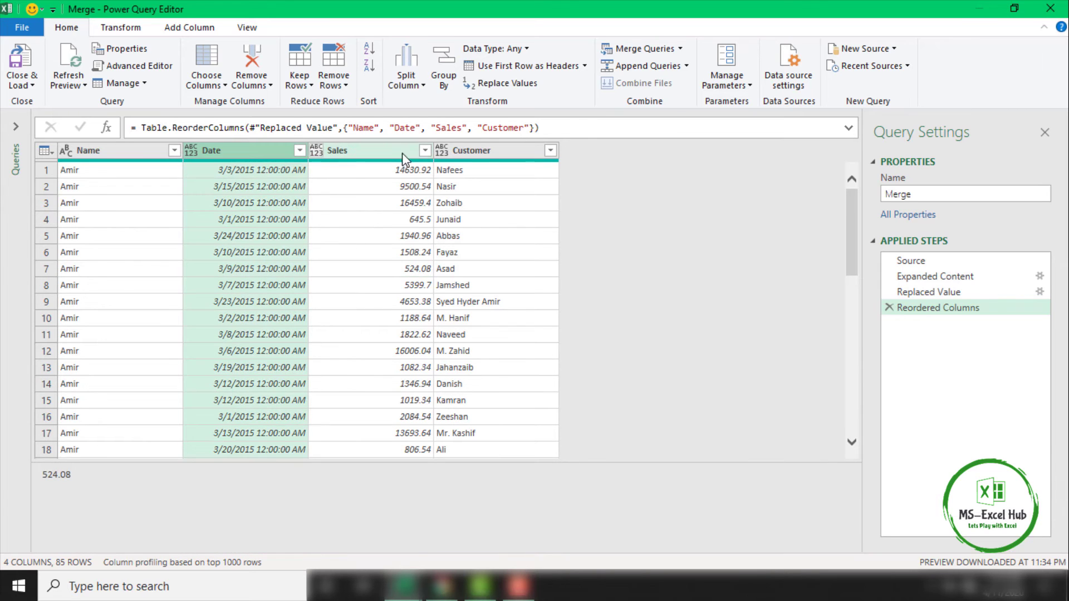
{"action": "left_click", "coordinate": [458, 150], "text": "shift"}
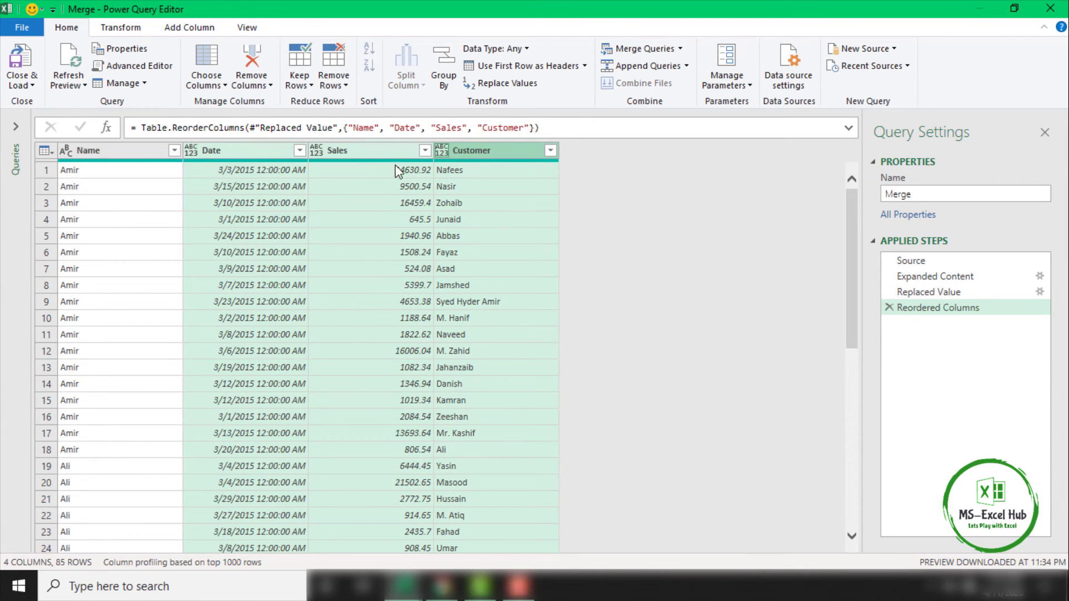
{"action": "right_click", "coordinate": [489, 156]}
{"action": "mouse_move", "coordinate": [613, 318]}
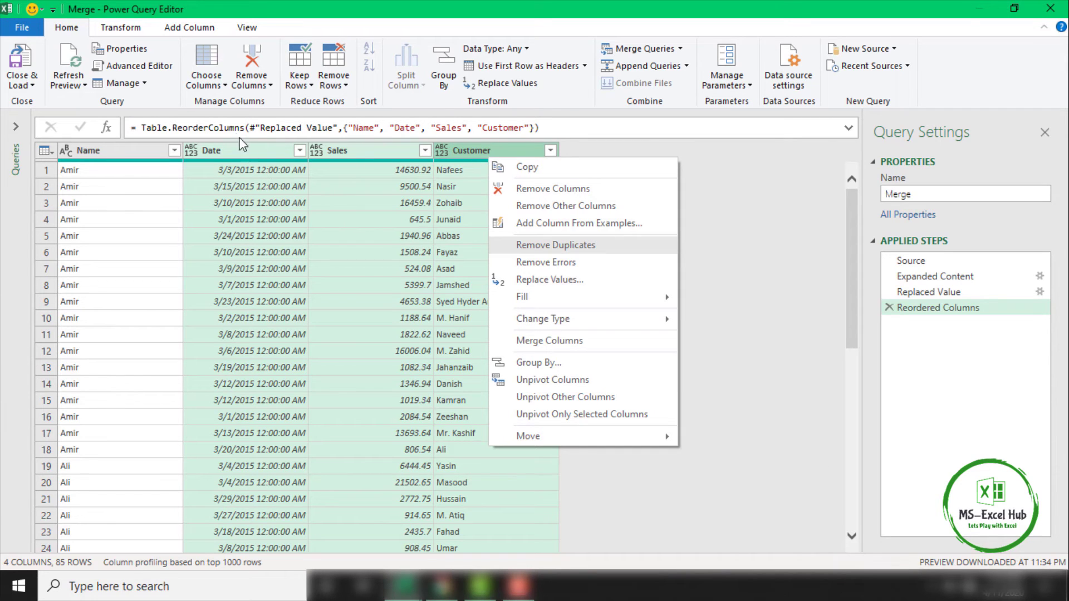
{"action": "left_click", "coordinate": [486, 146]}
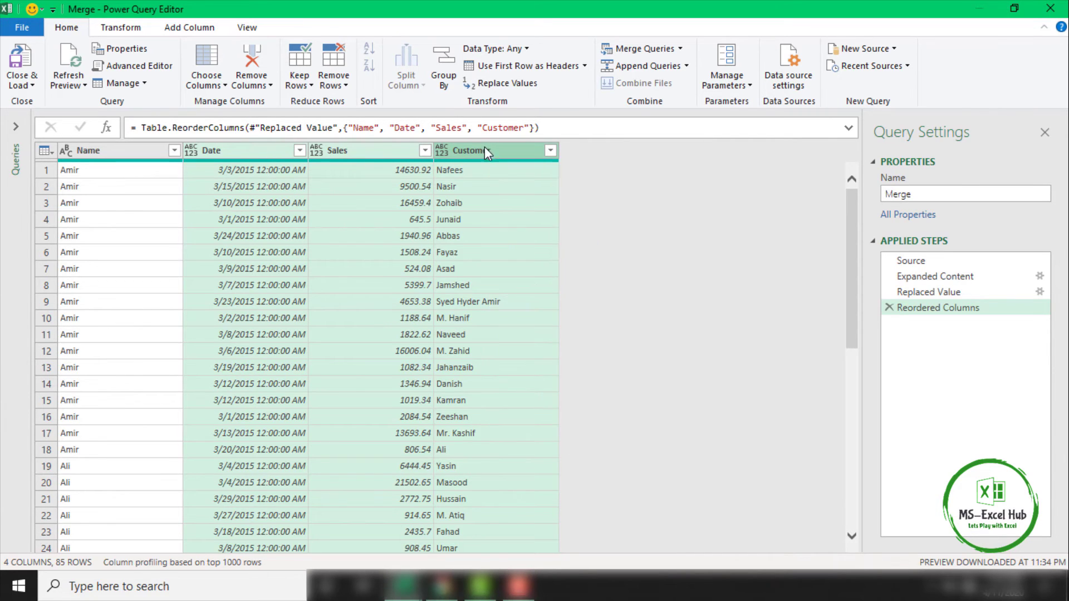
Set the data types of the Date column to Date, Sales to Decimal Number and Customer to Text.
{"action": "left_click", "coordinate": [191, 151]}
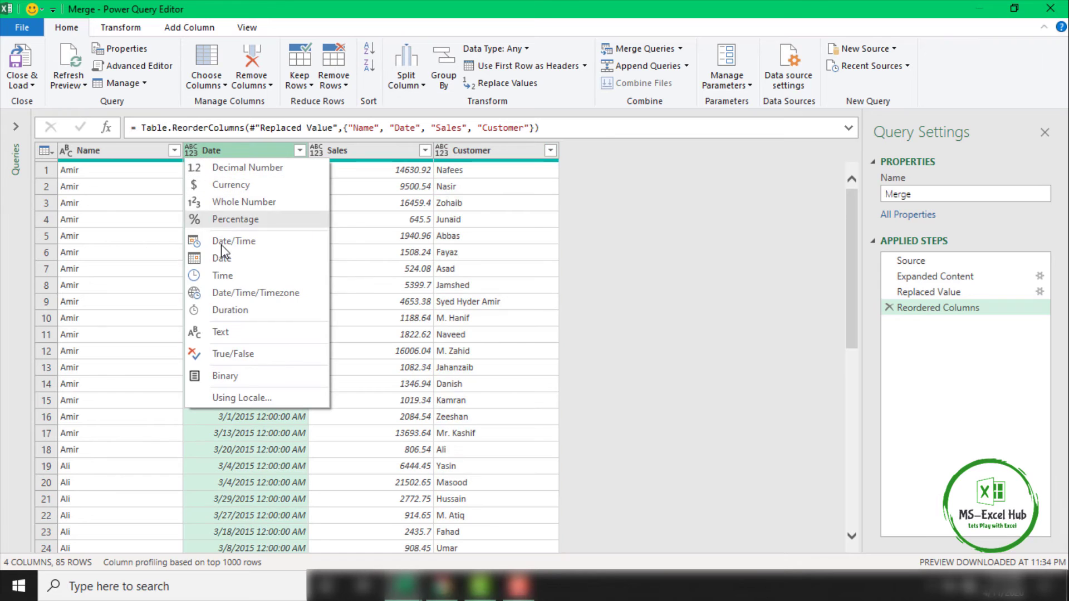
{"action": "left_click", "coordinate": [223, 267]}
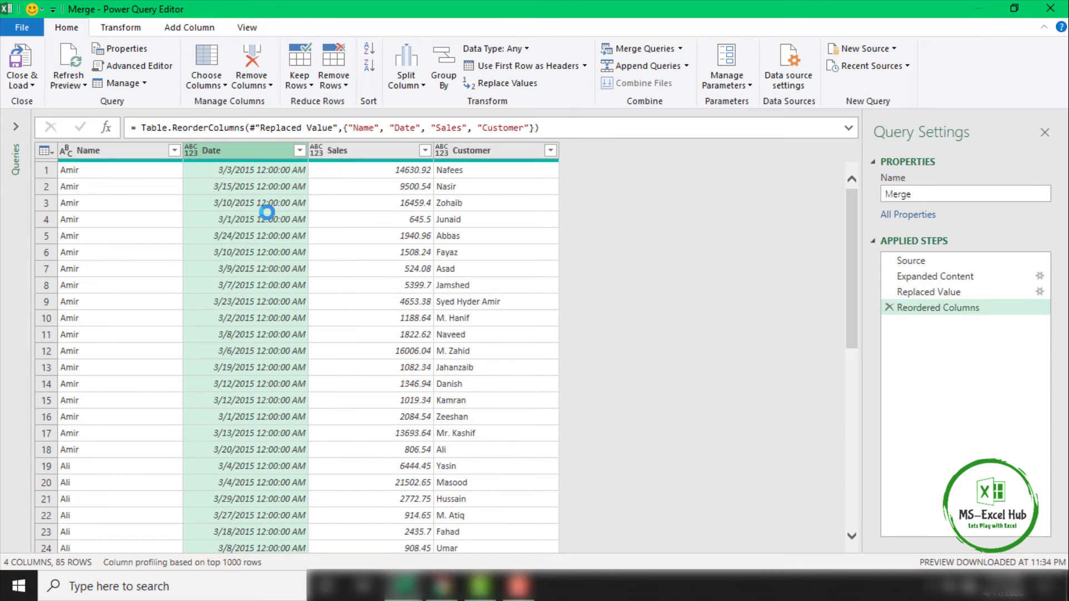
{"action": "left_click", "coordinate": [315, 151]}
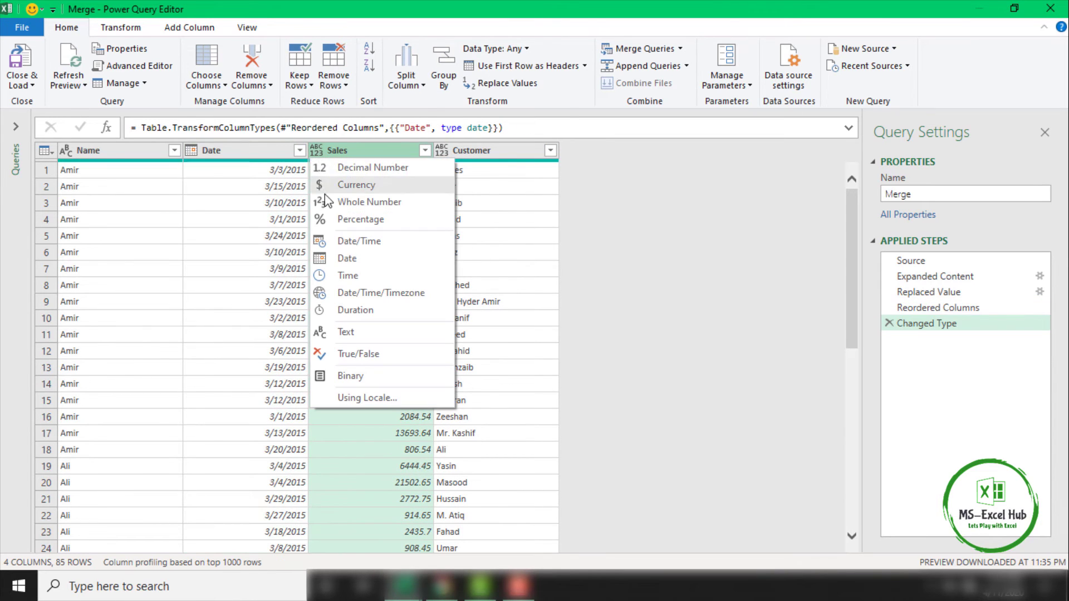
{"action": "left_click", "coordinate": [368, 168]}
{"action": "left_click", "coordinate": [442, 151]}
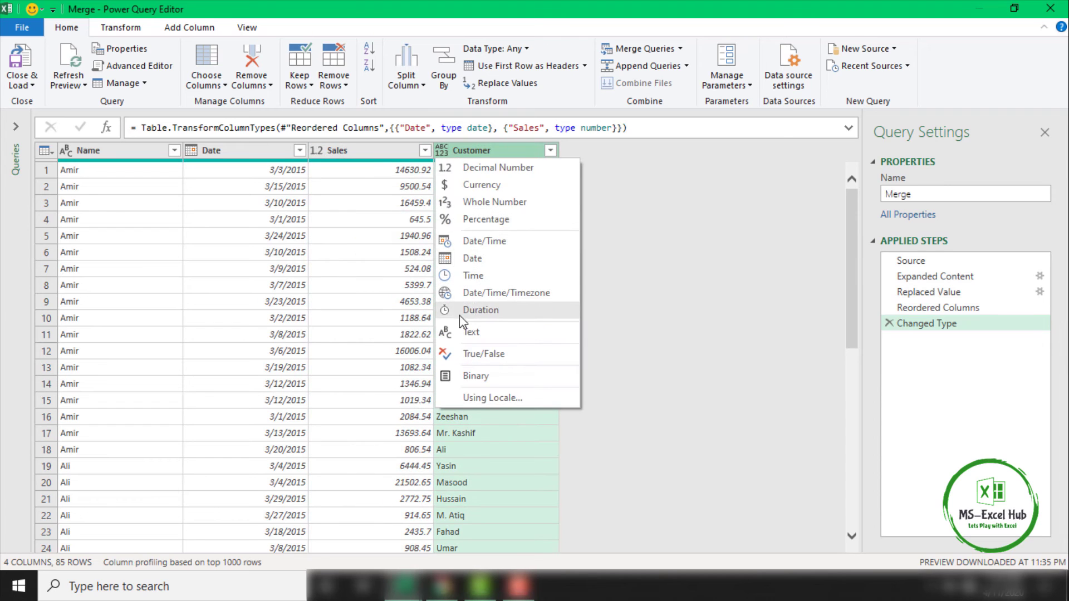
{"action": "left_click", "coordinate": [460, 333]}
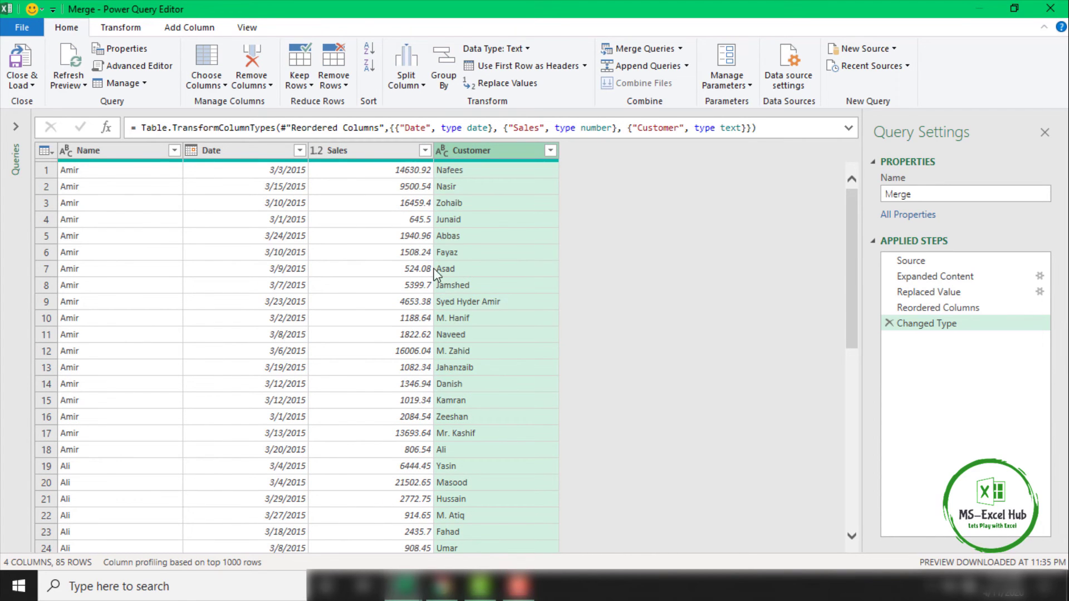
Round the Sales column values to 2 decimal places and check the rows.
{"action": "left_click", "coordinate": [413, 186]}
{"action": "scroll", "coordinate": [412, 186], "scroll_direction": "down", "scroll_amount": 8}
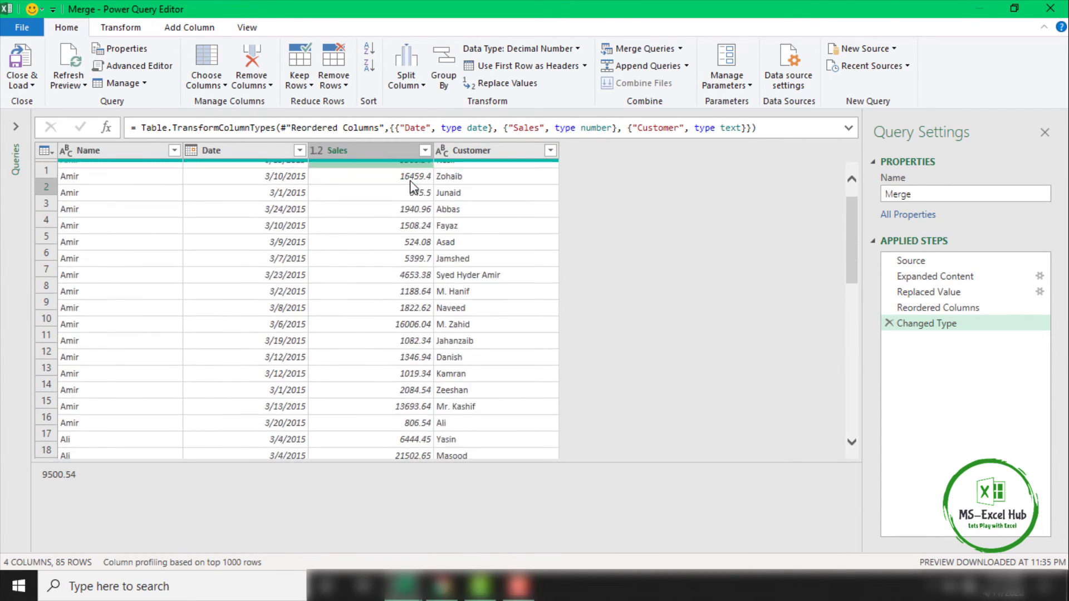
{"action": "scroll", "coordinate": [396, 316], "scroll_direction": "down", "scroll_amount": 13}
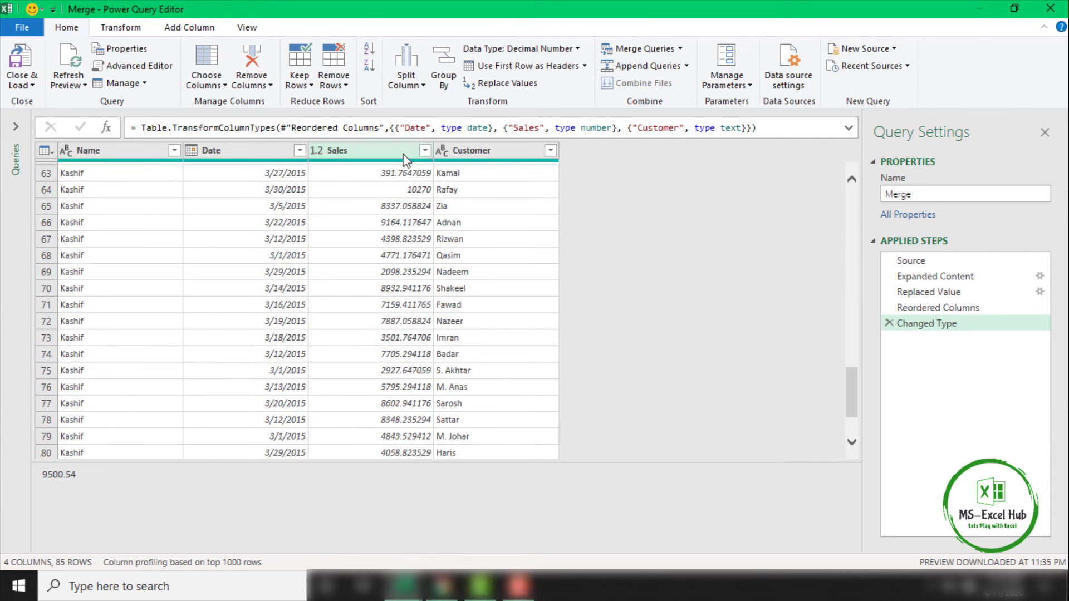
{"action": "left_click", "coordinate": [403, 157]}
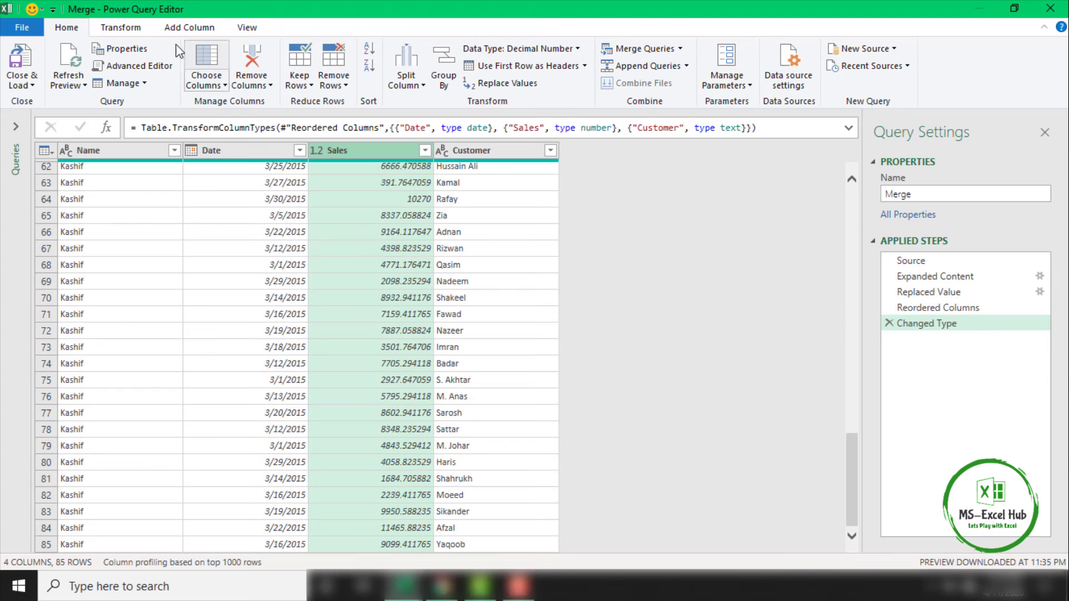
{"action": "left_click", "coordinate": [138, 29]}
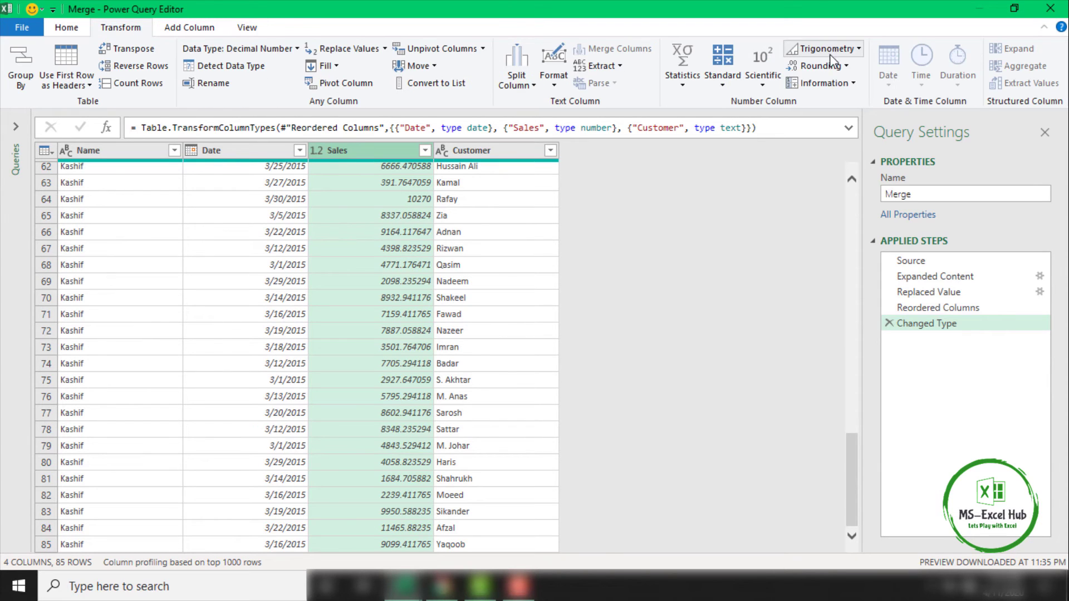
{"action": "left_click", "coordinate": [842, 66]}
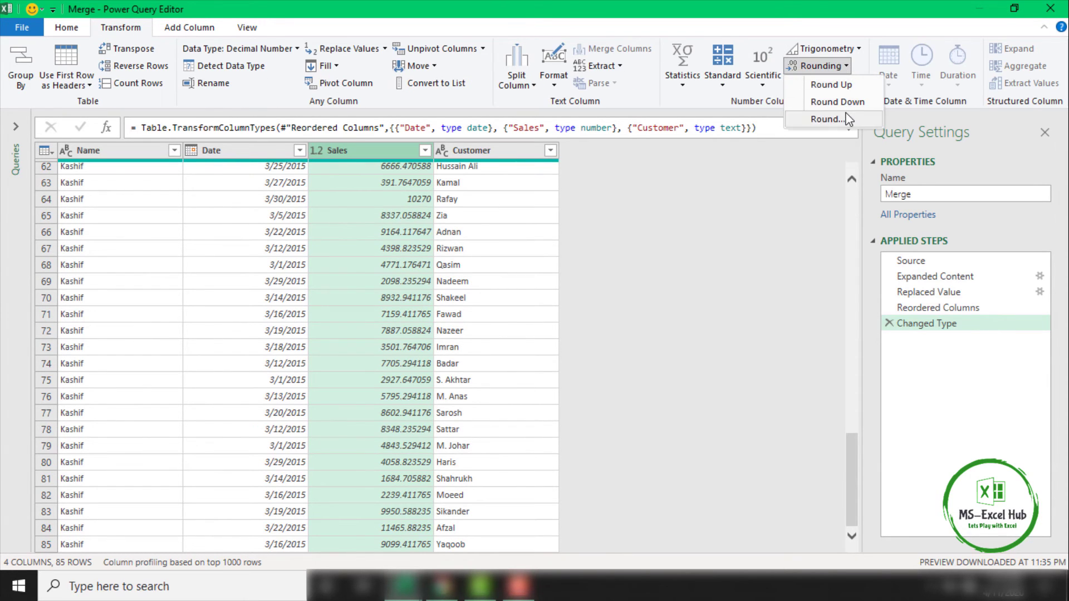
{"action": "left_click", "coordinate": [827, 119]}
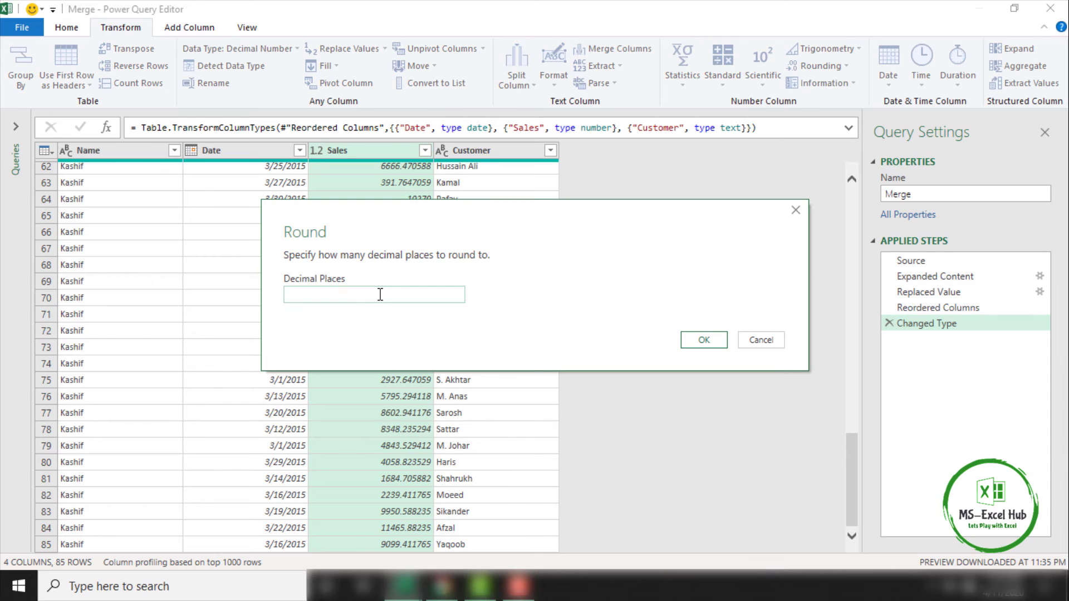
{"action": "type", "text": "2"}
{"action": "left_click", "coordinate": [704, 340]}
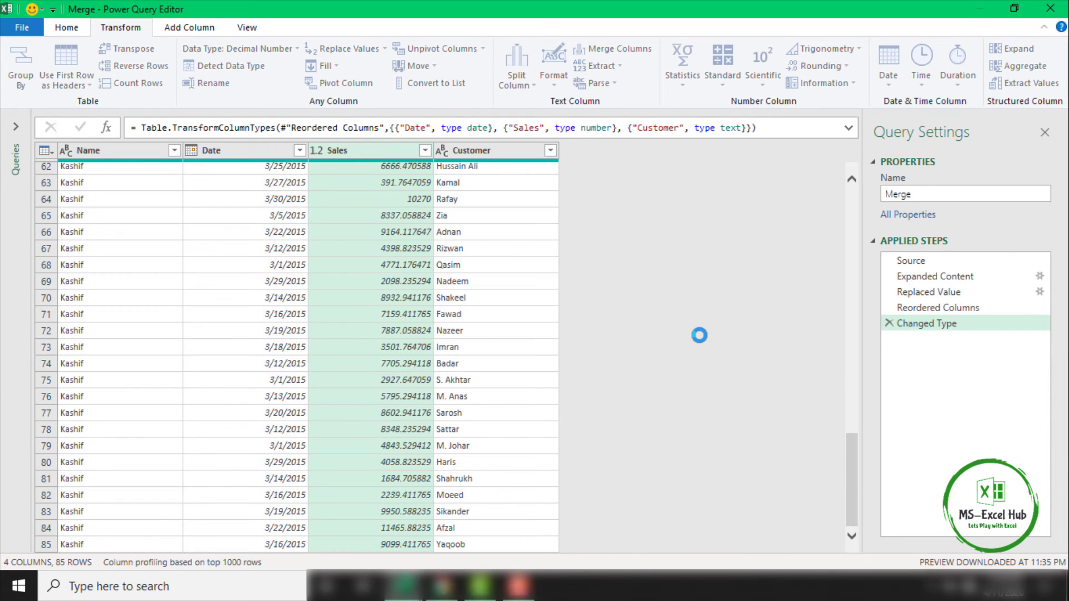
{"action": "scroll", "coordinate": [416, 220], "scroll_direction": "down", "scroll_amount": 9}
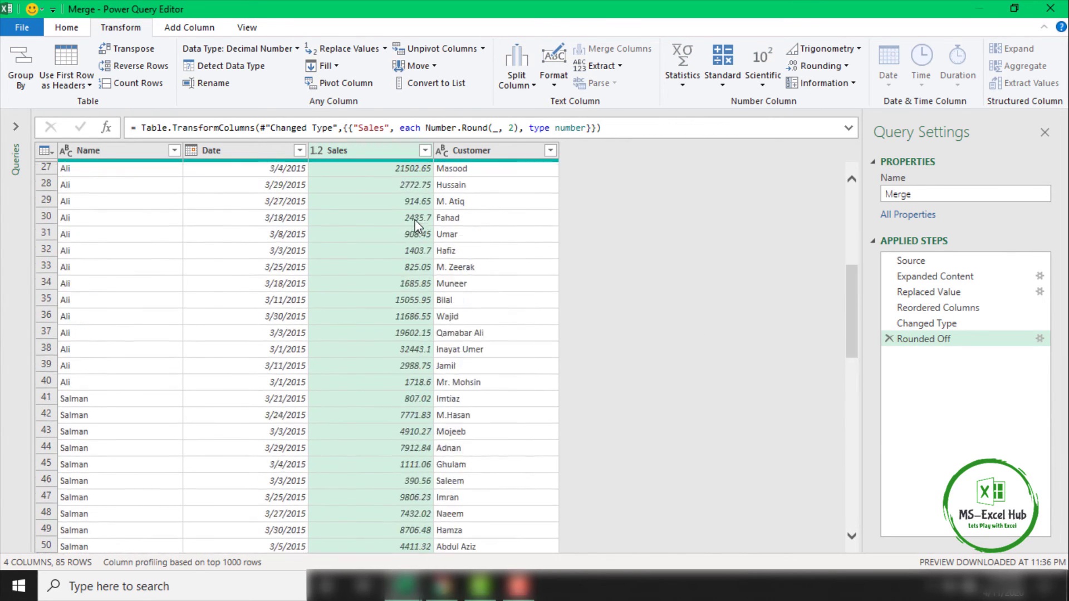
{"action": "scroll", "coordinate": [416, 219], "scroll_direction": "up", "scroll_amount": 9}
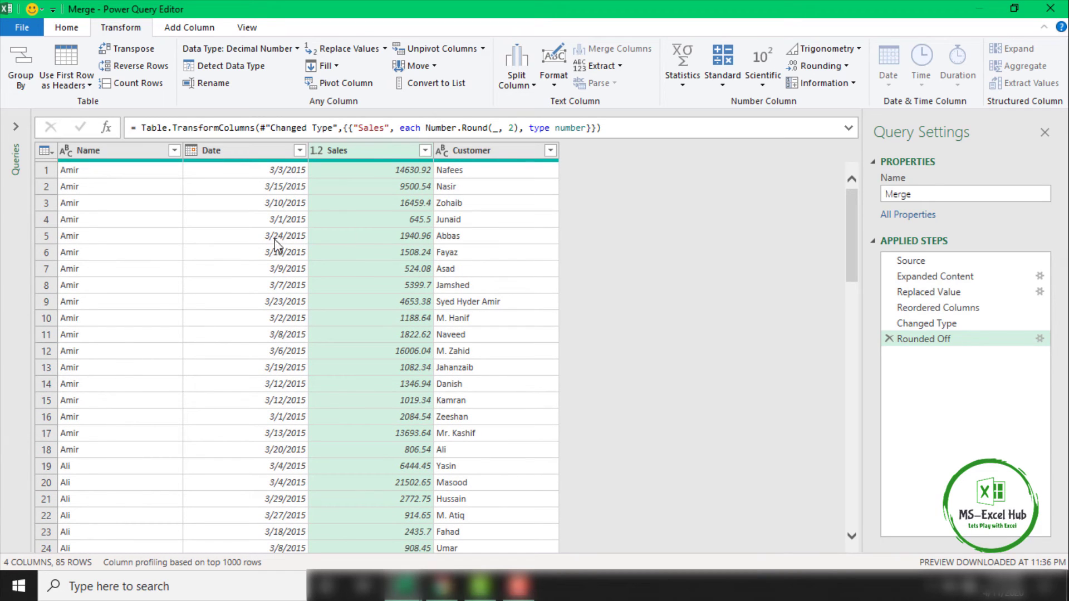
Close the query and load it as a table to cell A1 of the existing Consildate worksheet.
{"action": "left_click", "coordinate": [67, 27]}
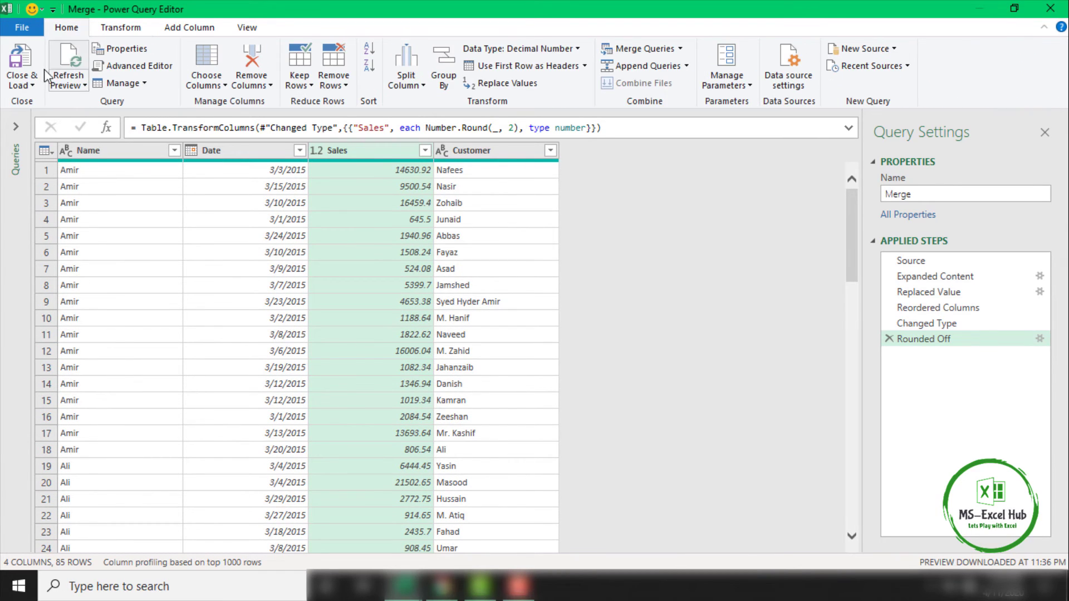
{"action": "left_click", "coordinate": [32, 82]}
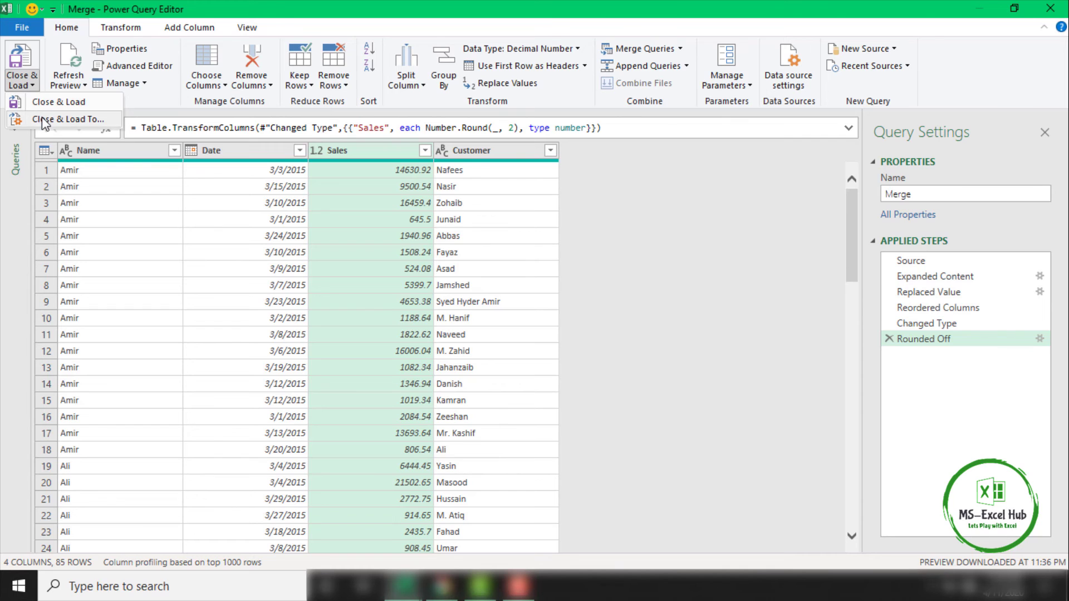
{"action": "left_click", "coordinate": [42, 117]}
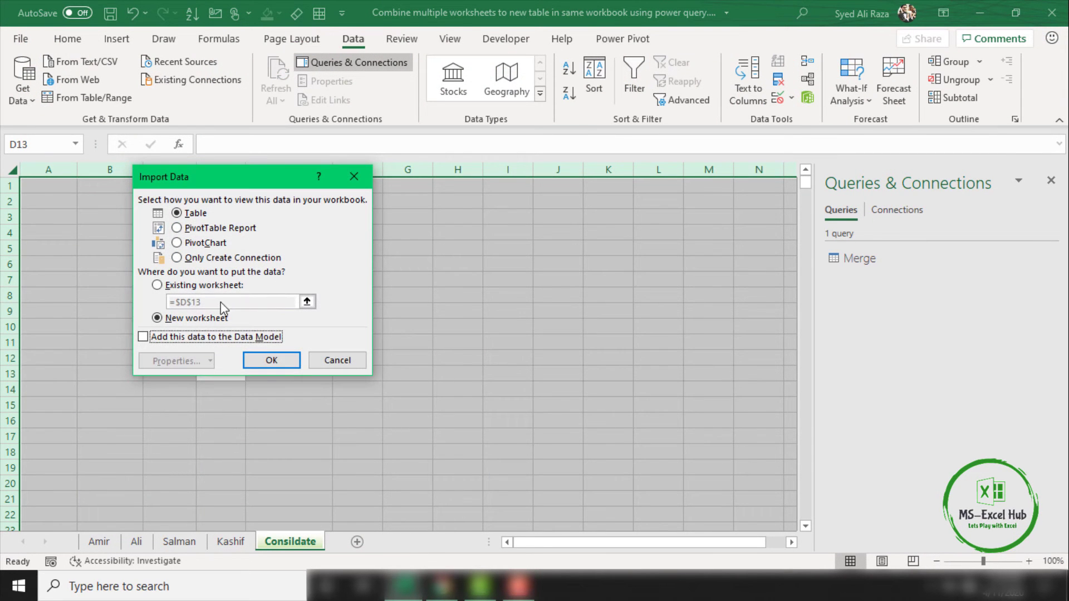
{"action": "left_click", "coordinate": [170, 289]}
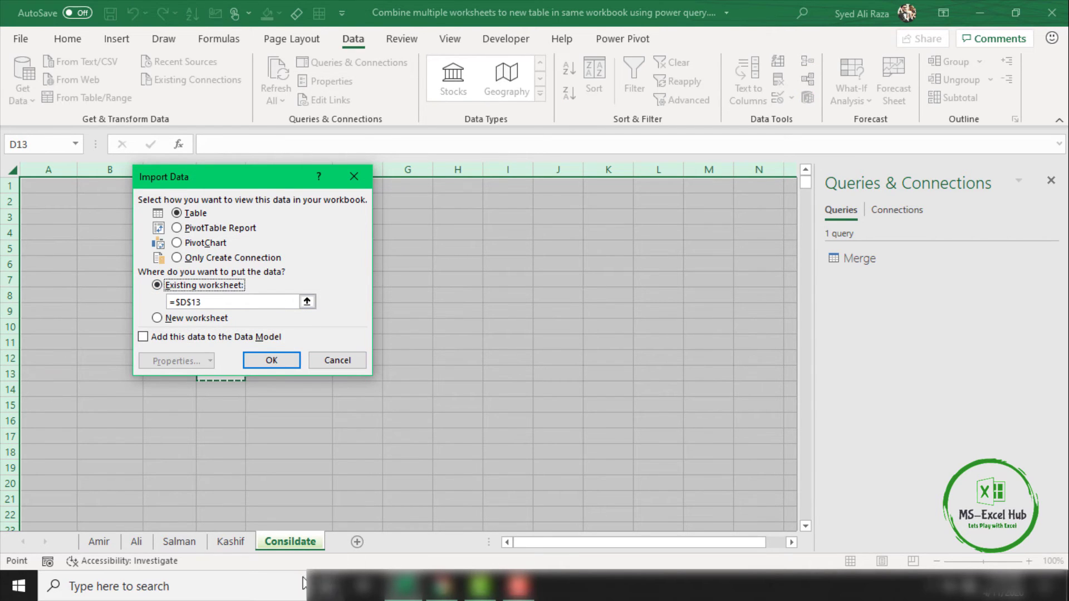
{"action": "left_click", "coordinate": [290, 541]}
{"action": "left_click", "coordinate": [50, 188]}
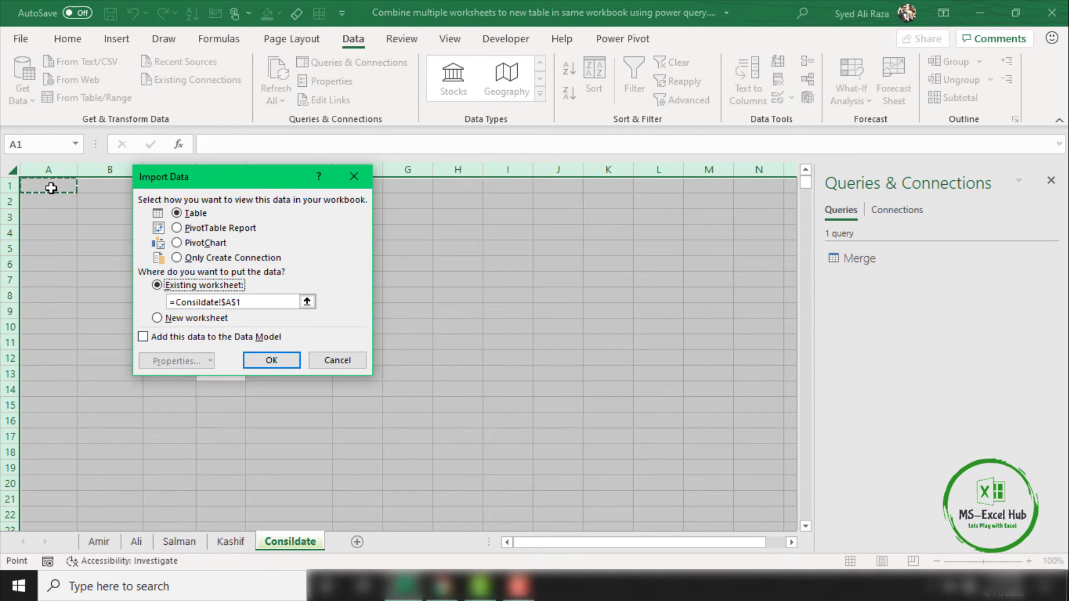
{"action": "key", "text": "Return"}
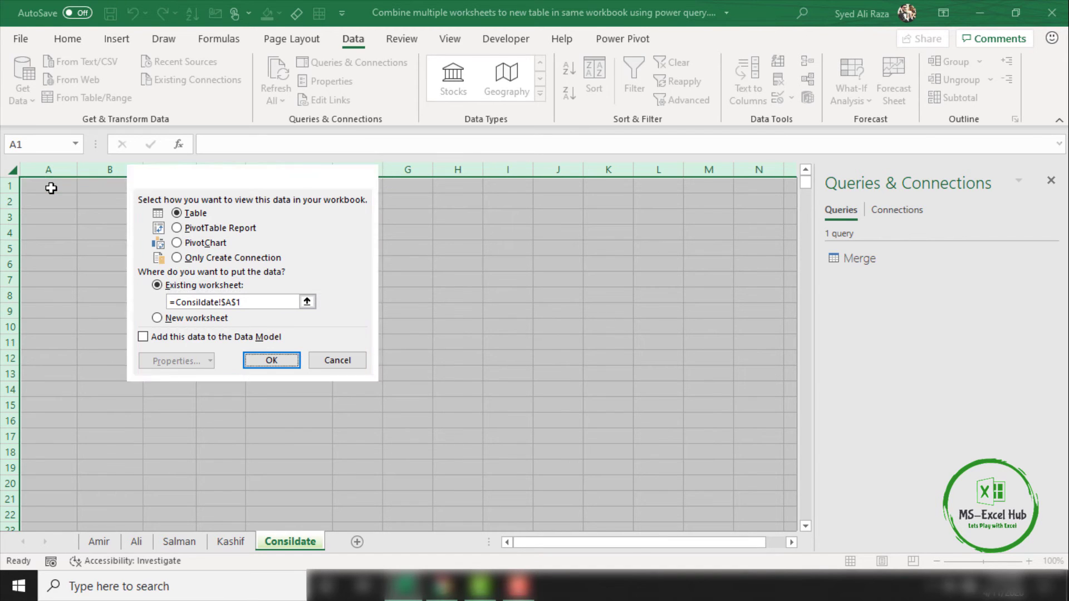
Examine the loaded Merge table on the Consildate sheet down to its last row, along with the query's details.
{"action": "left_click", "coordinate": [173, 251]}
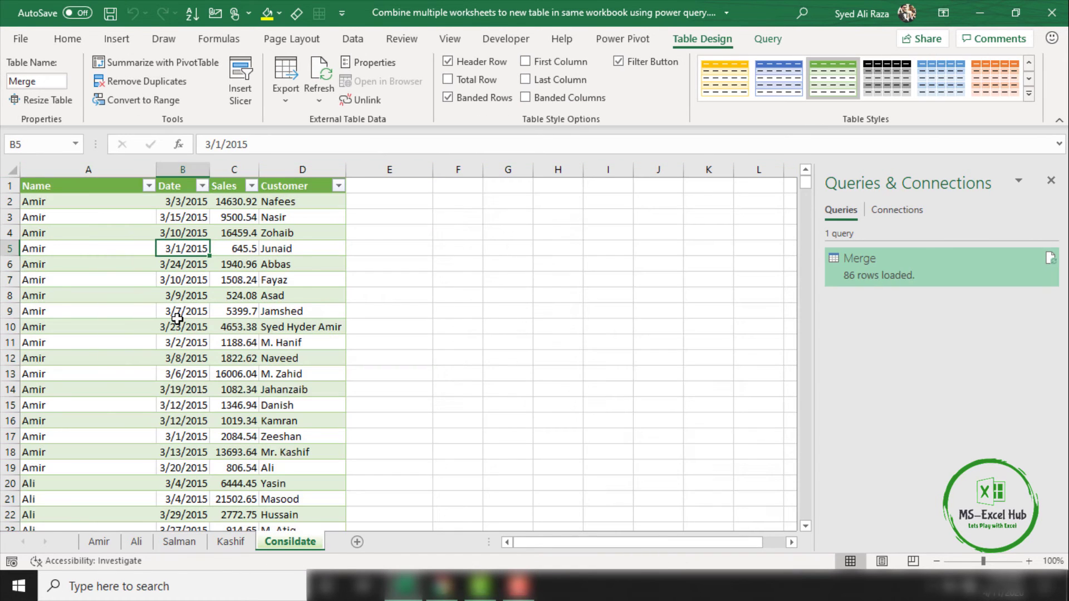
{"action": "scroll", "coordinate": [177, 318], "scroll_direction": "down", "scroll_amount": 3}
{"action": "scroll", "coordinate": [175, 315], "scroll_direction": "up", "scroll_amount": 3}
{"action": "mouse_move", "coordinate": [853, 279]}
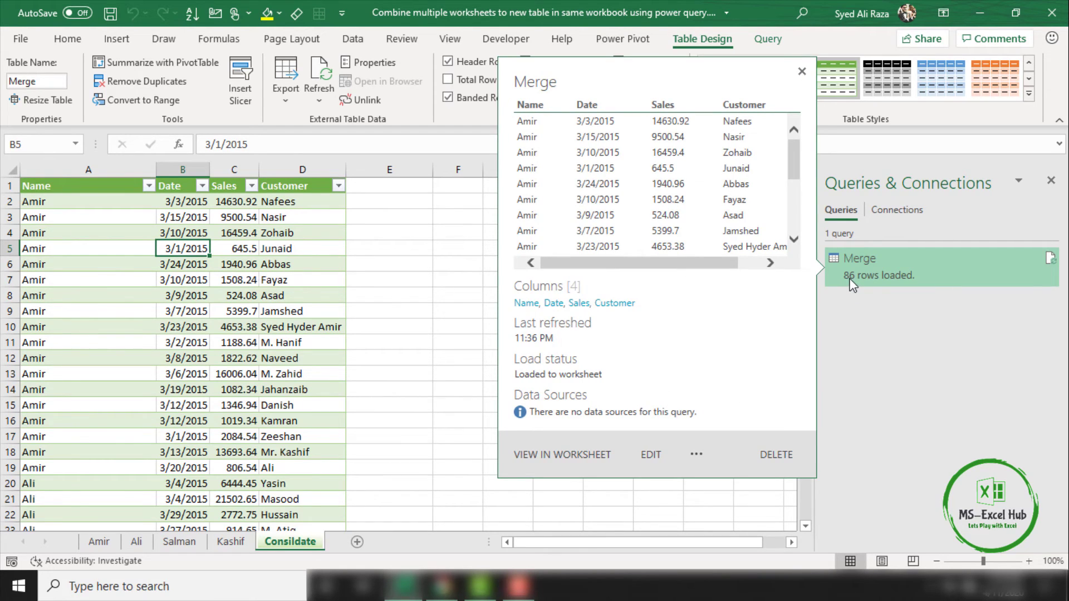
{"action": "left_click", "coordinate": [73, 238]}
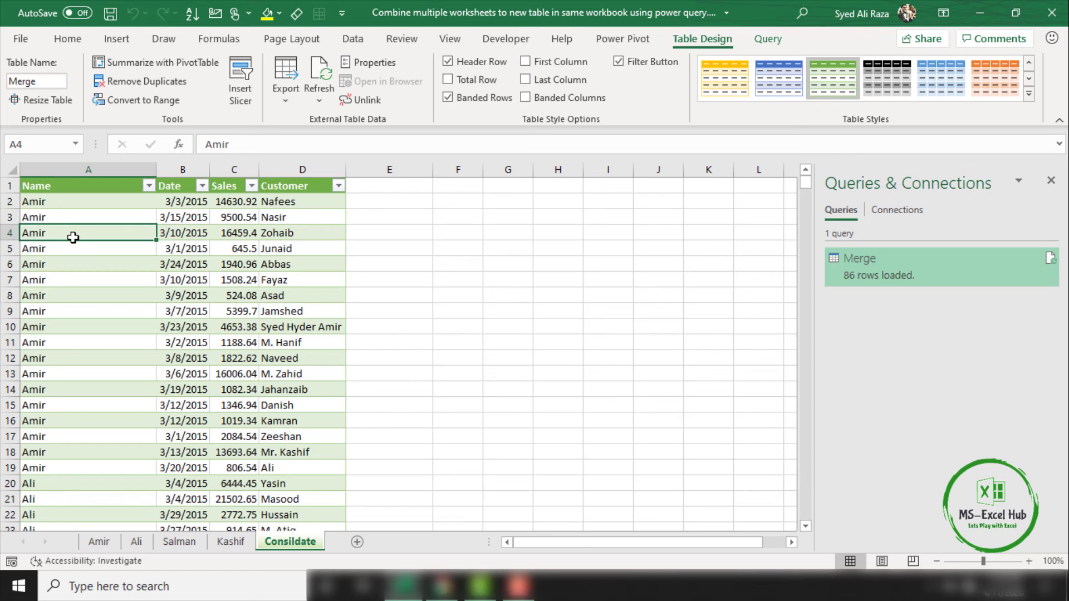
{"action": "left_click_drag", "start_coordinate": [31, 202], "coordinate": [31, 373]}
{"action": "scroll", "coordinate": [29, 402], "scroll_direction": "down", "scroll_amount": 5}
{"action": "scroll", "coordinate": [29, 402], "scroll_direction": "down", "scroll_amount": 19}
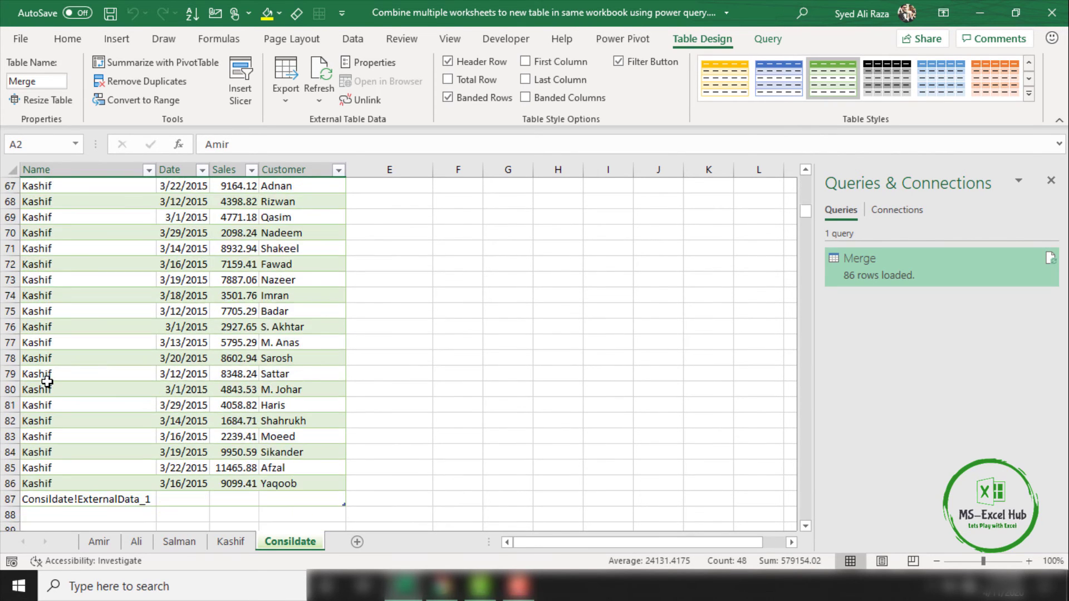
{"action": "key", "text": "ctrl+a"}
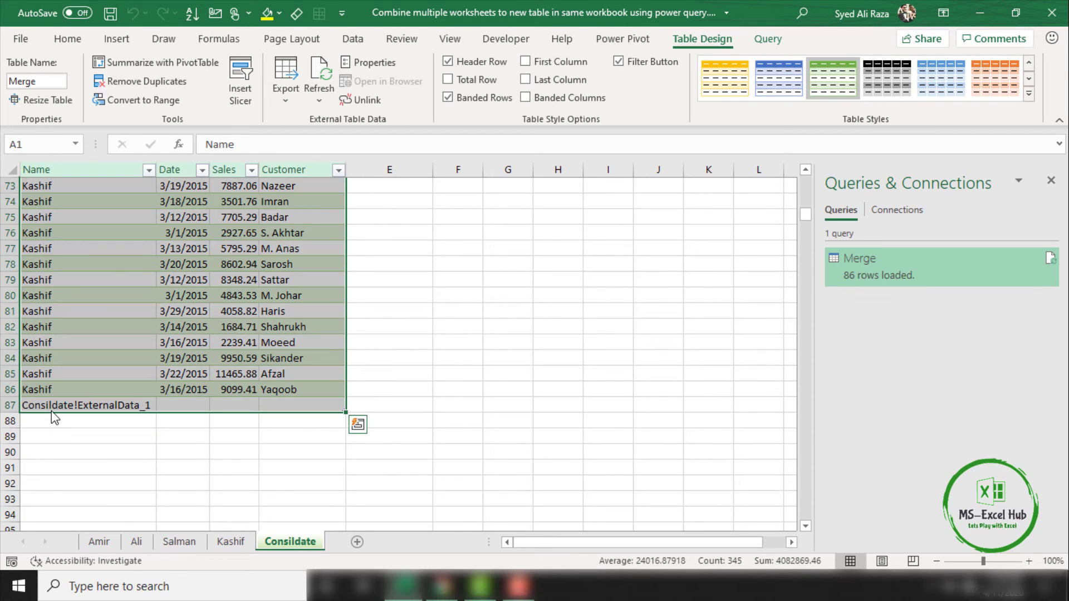
{"action": "left_click", "coordinate": [66, 438]}
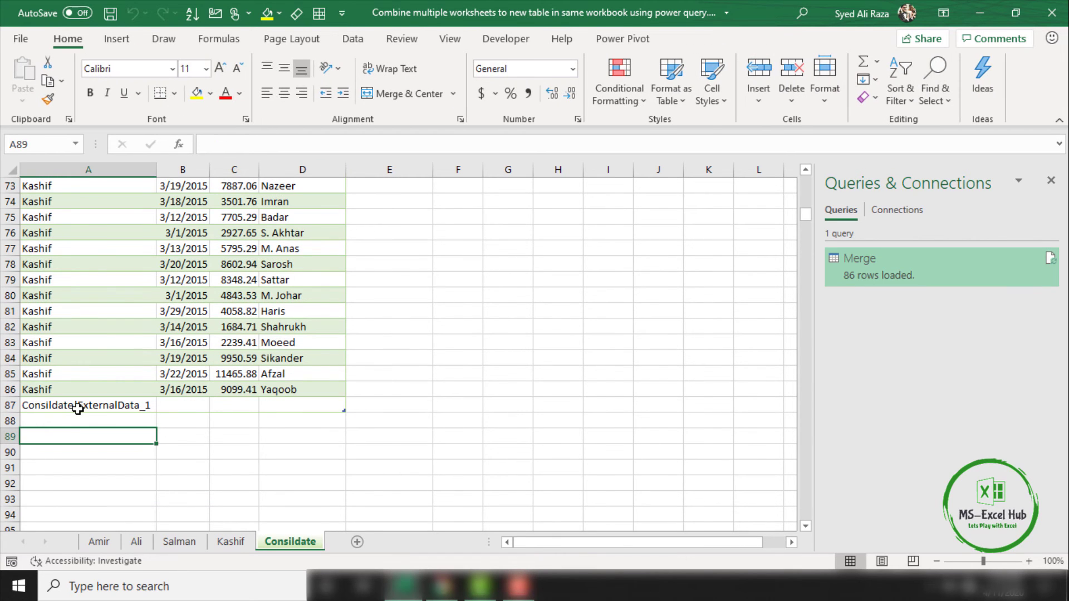
{"action": "left_click", "coordinate": [78, 408]}
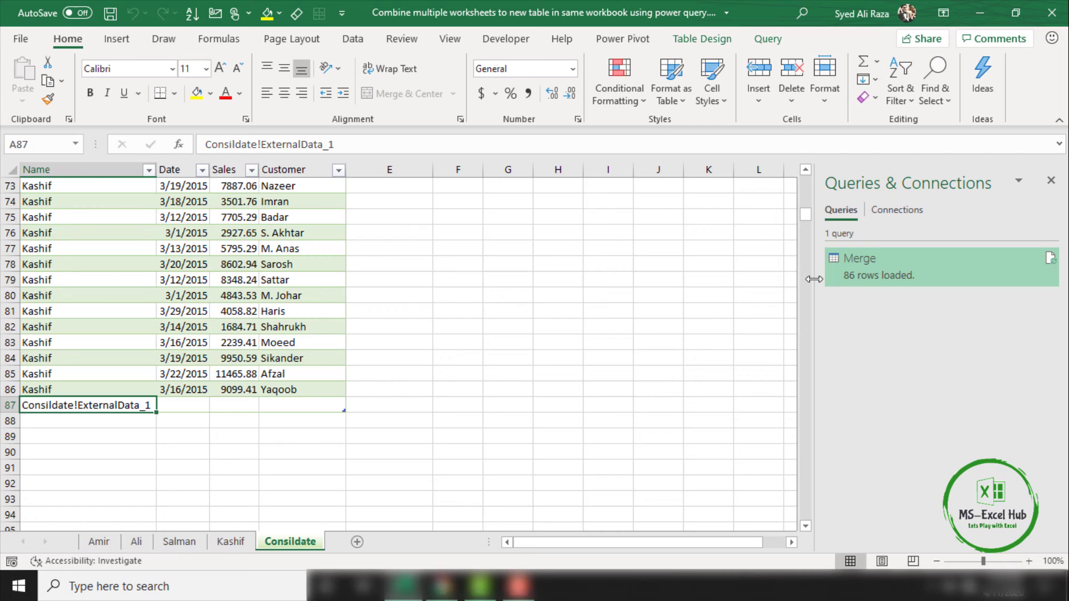
Refresh the loaded table on the Consildate sheet and review its rows and the query's details.
{"action": "right_click", "coordinate": [139, 219]}
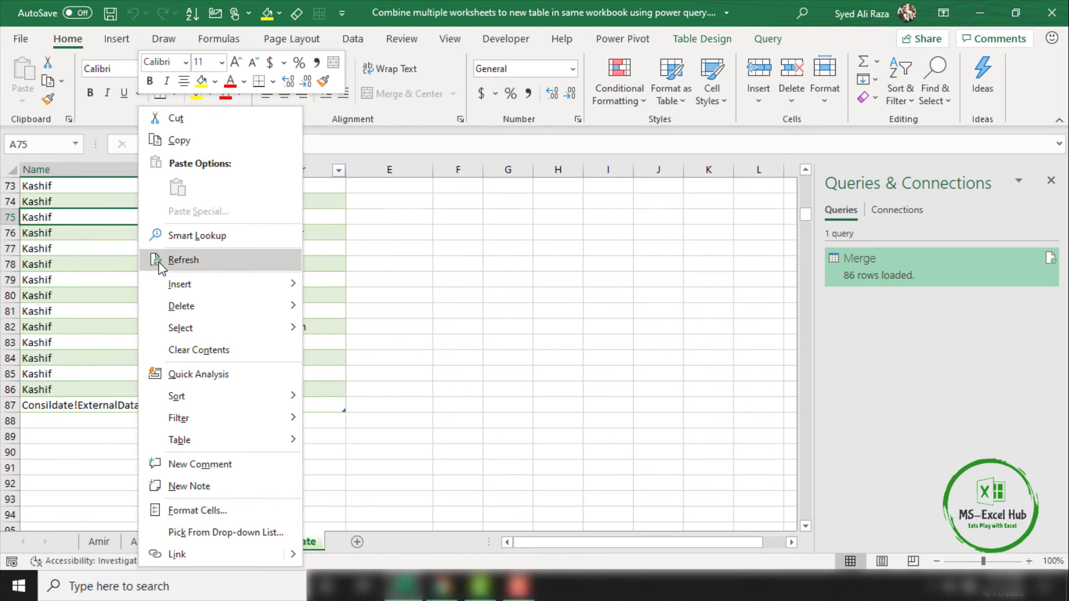
{"action": "left_click", "coordinate": [161, 262]}
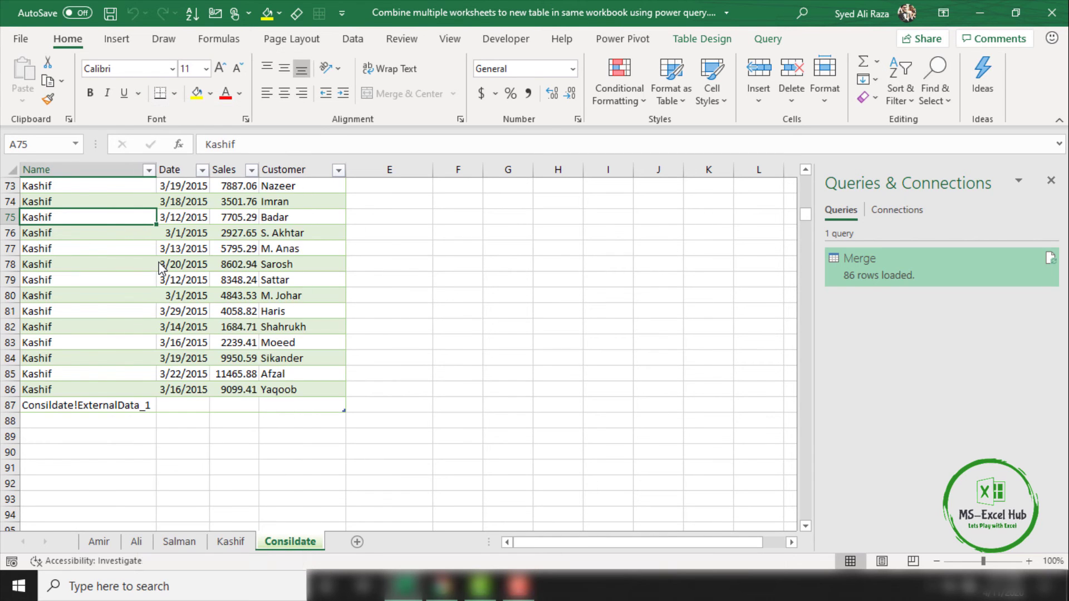
{"action": "scroll", "coordinate": [160, 261], "scroll_direction": "up", "scroll_amount": 19}
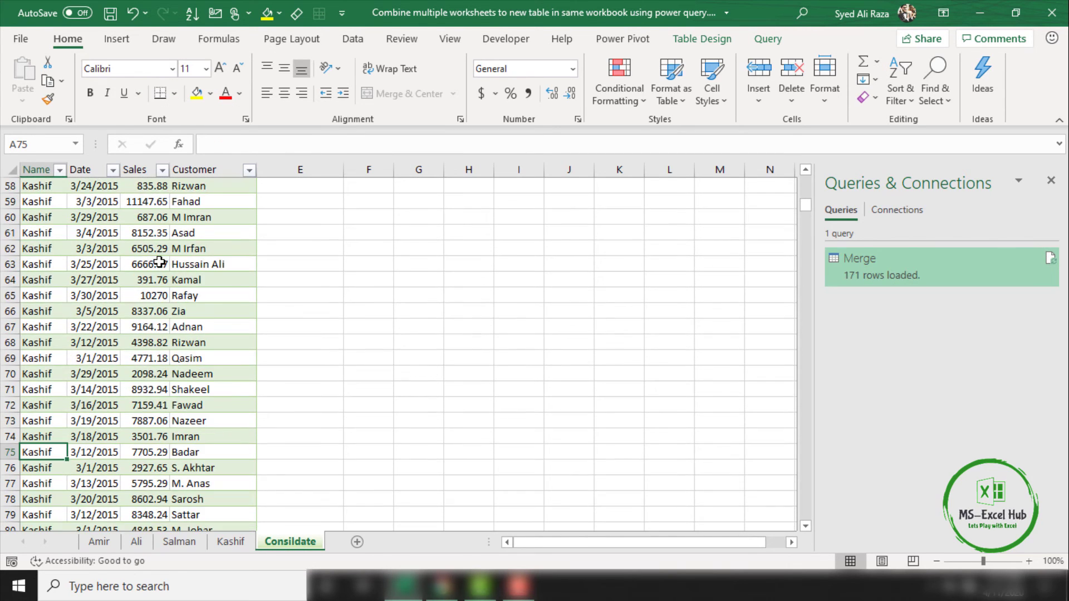
{"action": "scroll", "coordinate": [160, 262], "scroll_direction": "down", "scroll_amount": 3}
{"action": "scroll", "coordinate": [160, 261], "scroll_direction": "down", "scroll_amount": 3}
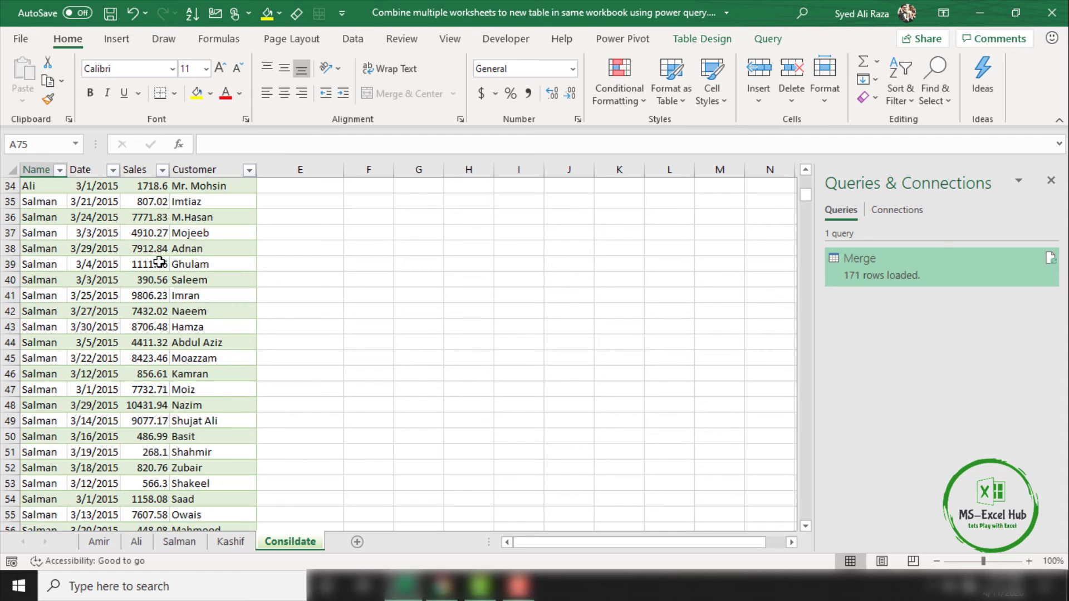
{"action": "scroll", "coordinate": [160, 262], "scroll_direction": "up", "scroll_amount": 11}
{"action": "scroll", "coordinate": [160, 262], "scroll_direction": "down", "scroll_amount": 2}
{"action": "scroll", "coordinate": [160, 262], "scroll_direction": "down", "scroll_amount": 20}
{"action": "scroll", "coordinate": [160, 262], "scroll_direction": "down", "scroll_amount": 5}
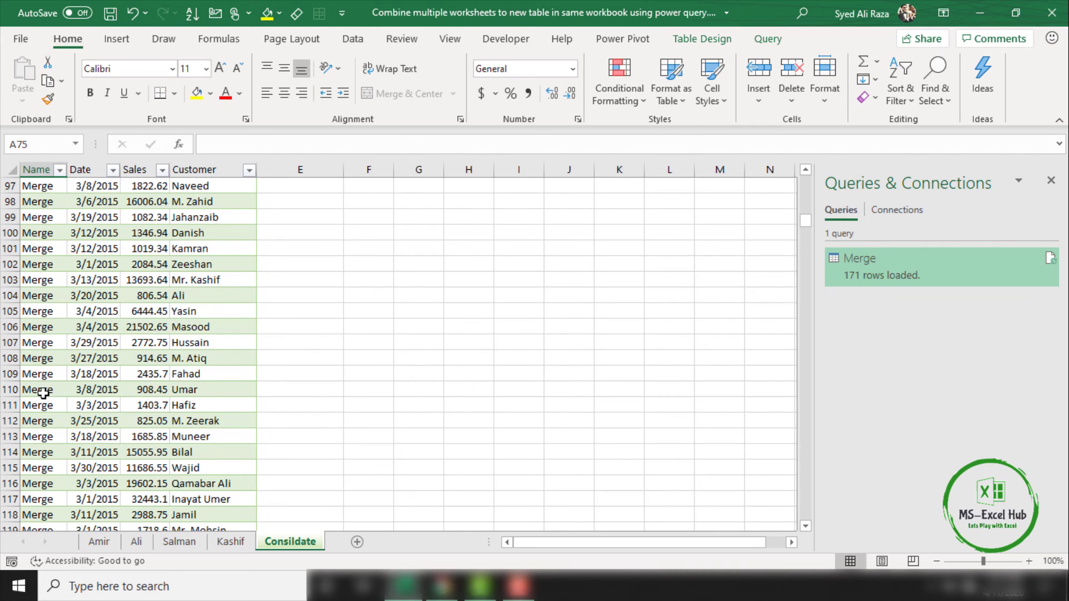
{"action": "scroll", "coordinate": [44, 396], "scroll_direction": "down", "scroll_amount": 14}
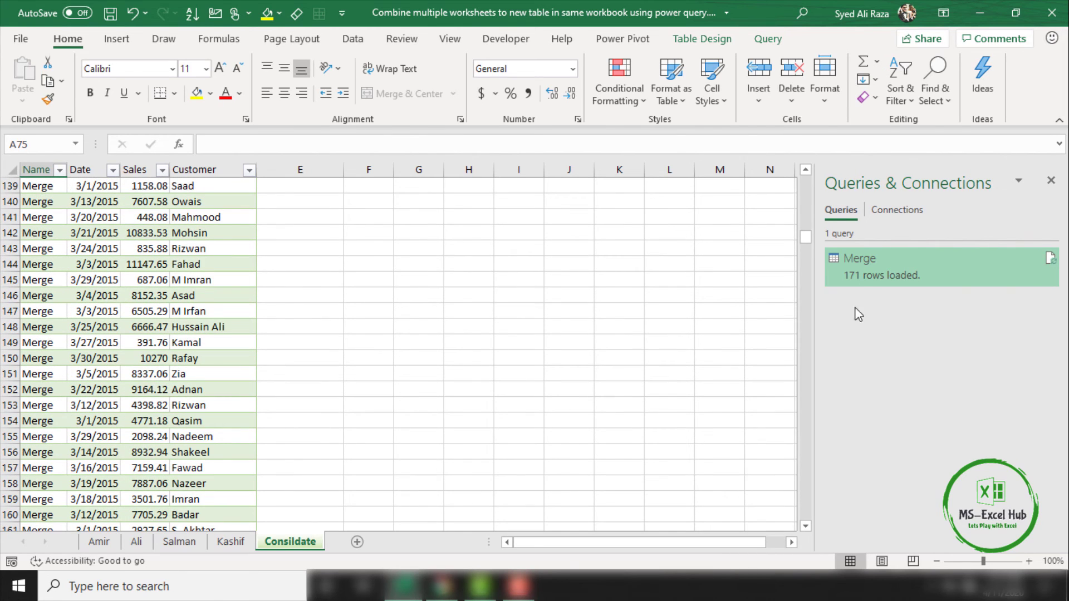
{"action": "mouse_move", "coordinate": [859, 281]}
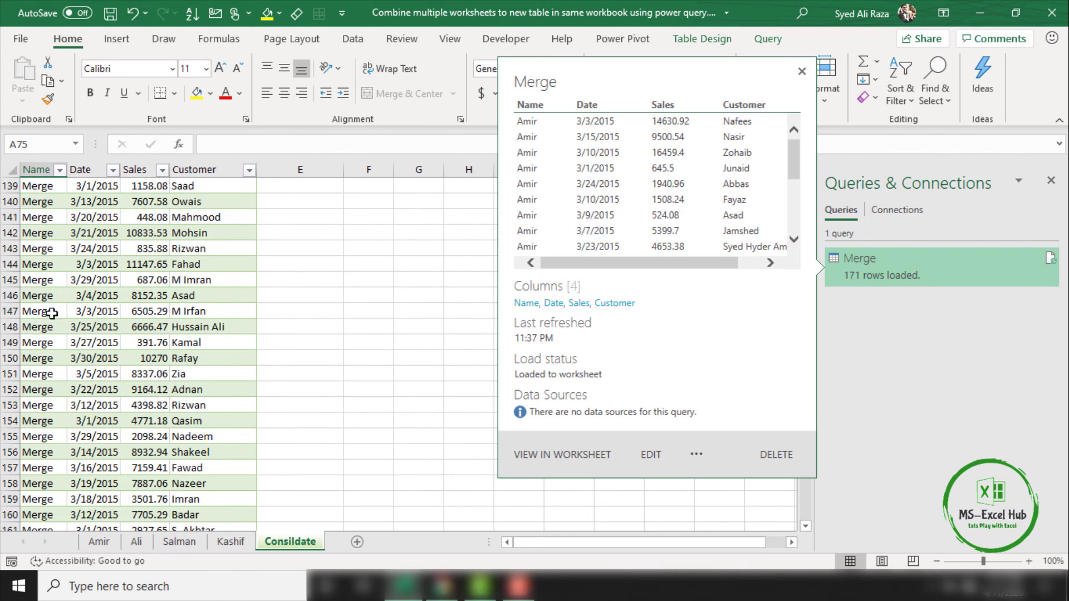
Examine the rows whose Name is Merge in relation to the original rows above them.
{"action": "left_click_drag", "start_coordinate": [32, 251], "coordinate": [33, 405]}
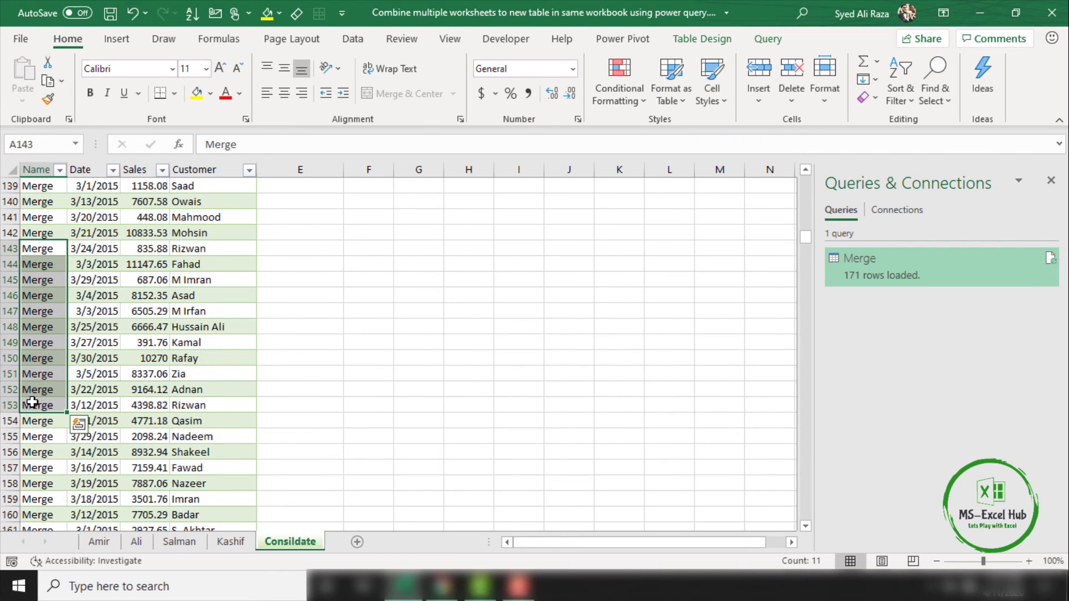
{"action": "scroll", "coordinate": [32, 402], "scroll_direction": "down", "scroll_amount": 7}
{"action": "scroll", "coordinate": [33, 402], "scroll_direction": "up", "scroll_amount": 5}
{"action": "scroll", "coordinate": [32, 402], "scroll_direction": "up", "scroll_amount": 5}
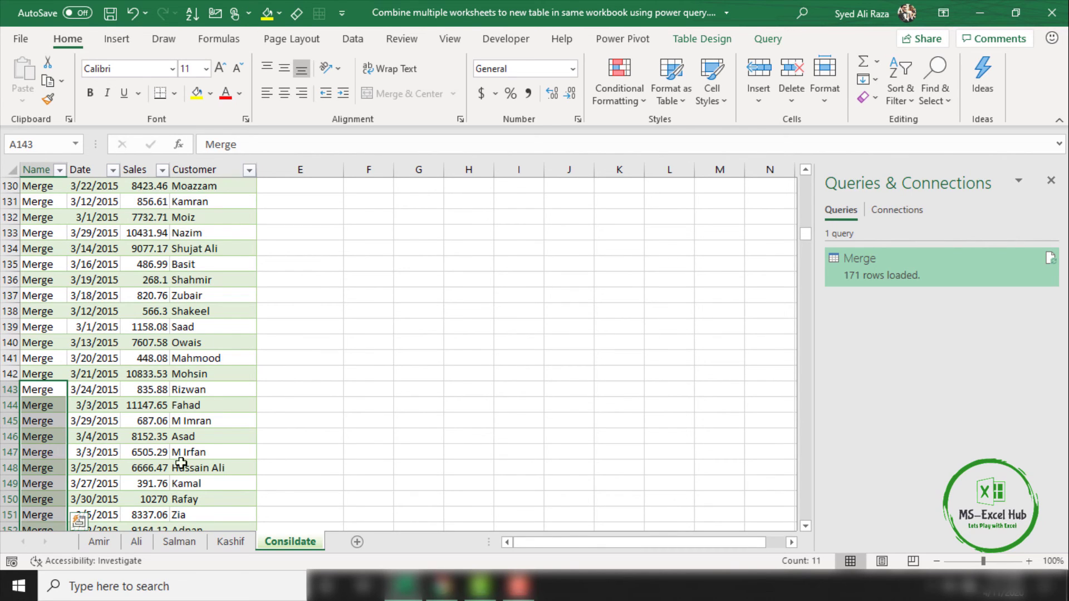
{"action": "left_click", "coordinate": [214, 357]}
{"action": "scroll", "coordinate": [211, 360], "scroll_direction": "up", "scroll_amount": 20}
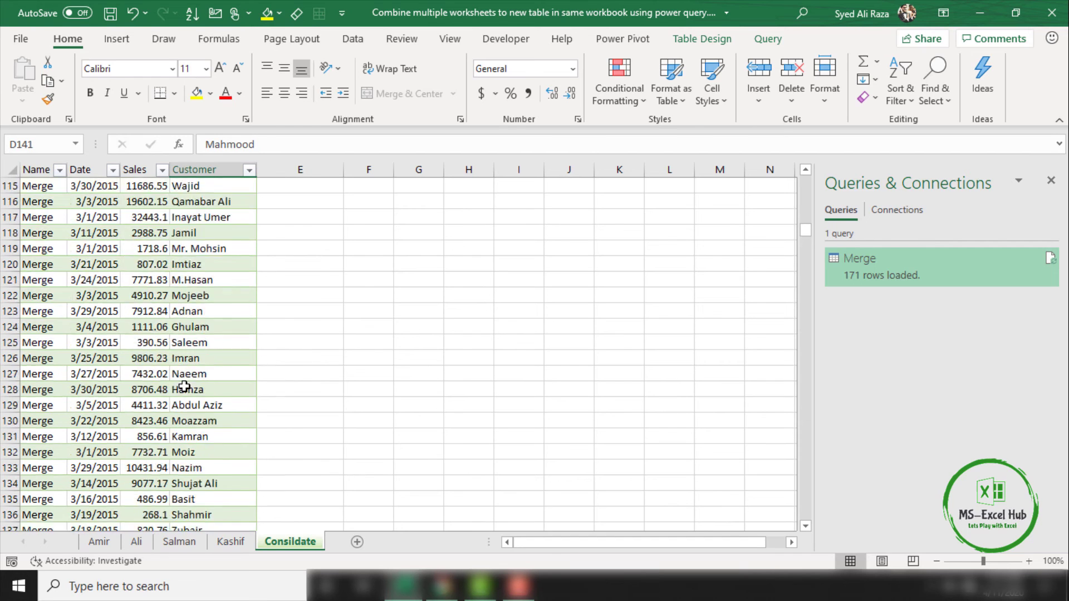
{"action": "scroll", "coordinate": [184, 386], "scroll_direction": "up", "scroll_amount": 6}
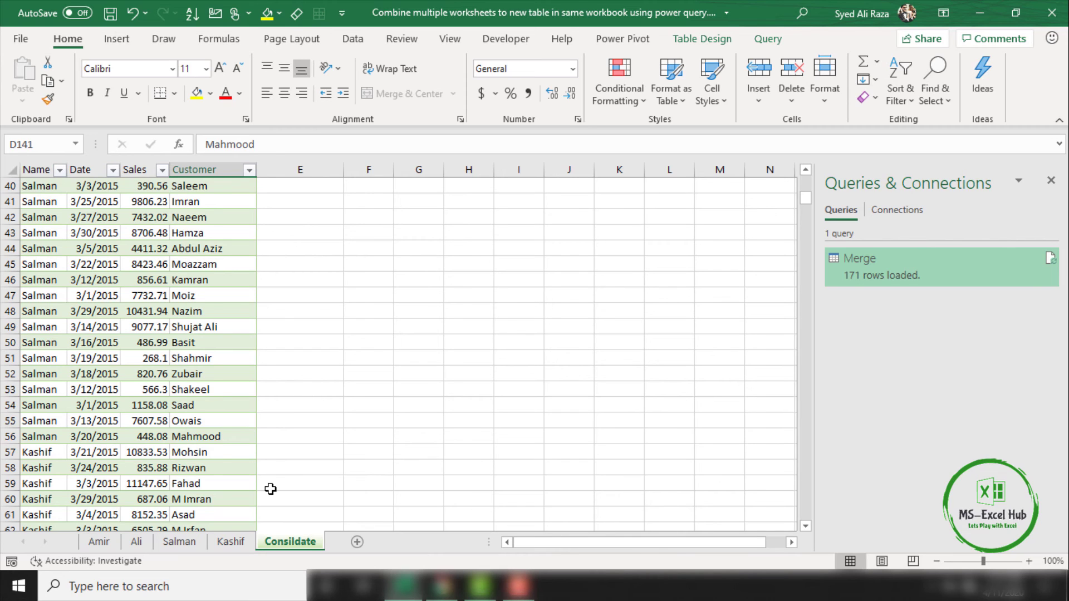
Look through the four source worksheets, return to the Consildate sheet and select a block of its rows.
{"action": "left_click", "coordinate": [109, 541]}
{"action": "left_click", "coordinate": [131, 542]}
{"action": "left_click", "coordinate": [189, 548]}
{"action": "left_click", "coordinate": [231, 546]}
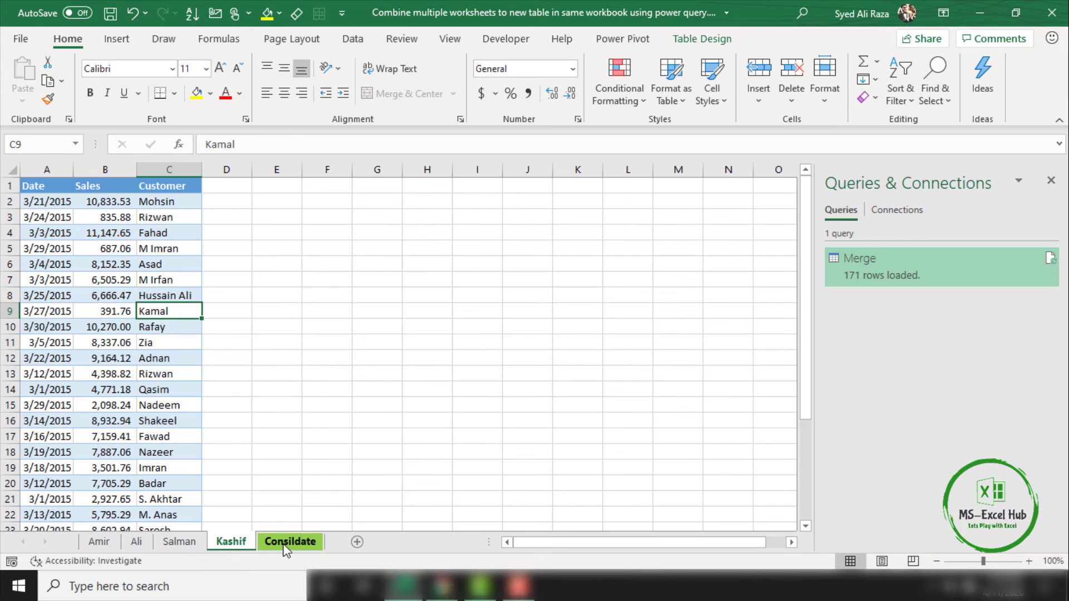
{"action": "left_click", "coordinate": [285, 546]}
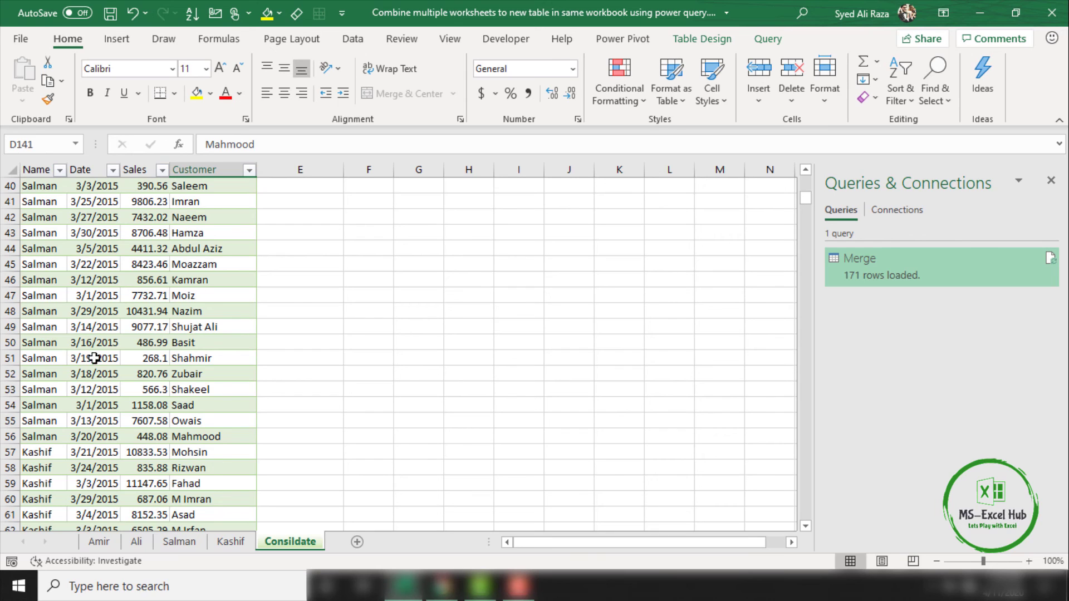
{"action": "left_click_drag", "start_coordinate": [42, 248], "coordinate": [200, 460]}
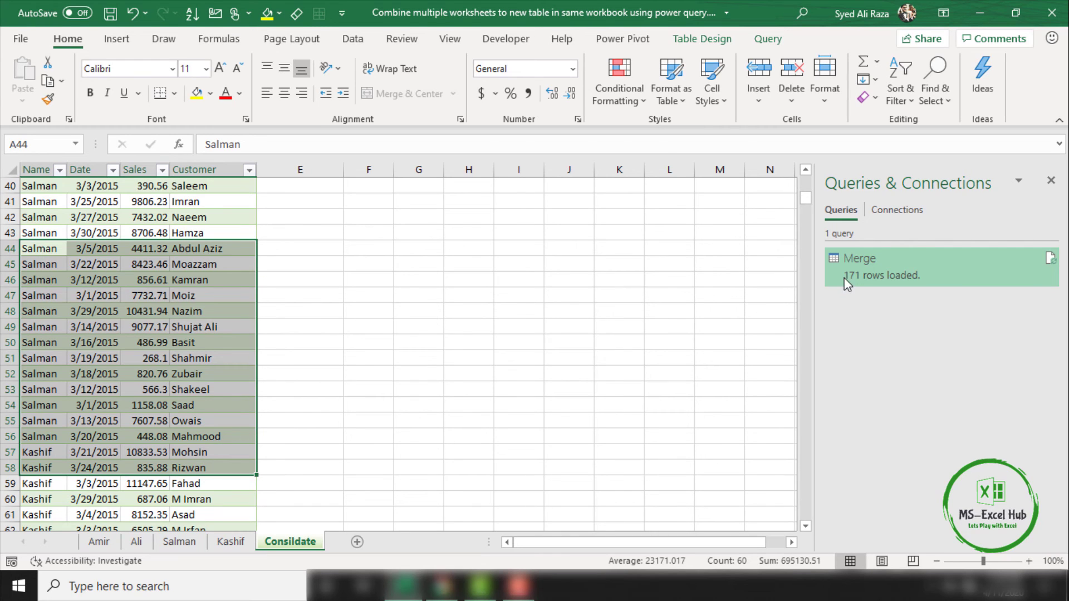
Refresh the consolidated table two more times and check the Merge query's loaded row count.
{"action": "right_click", "coordinate": [199, 328]}
{"action": "key", "text": "Escape"}
{"action": "left_click", "coordinate": [184, 249]}
{"action": "right_click", "coordinate": [190, 233]}
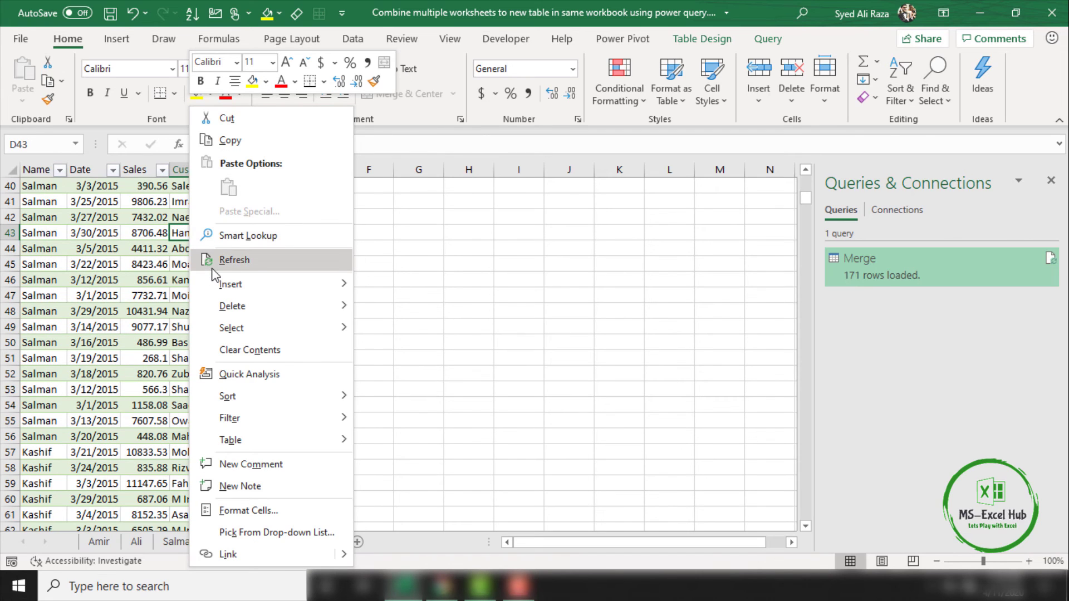
{"action": "left_click", "coordinate": [214, 269]}
{"action": "mouse_move", "coordinate": [858, 287]}
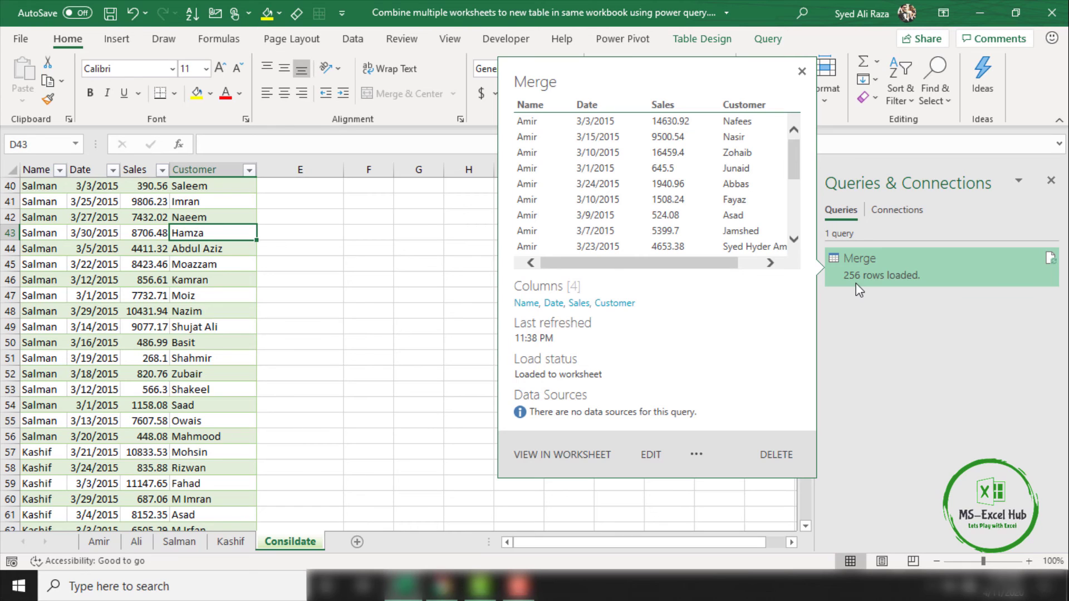
{"action": "right_click", "coordinate": [216, 233]}
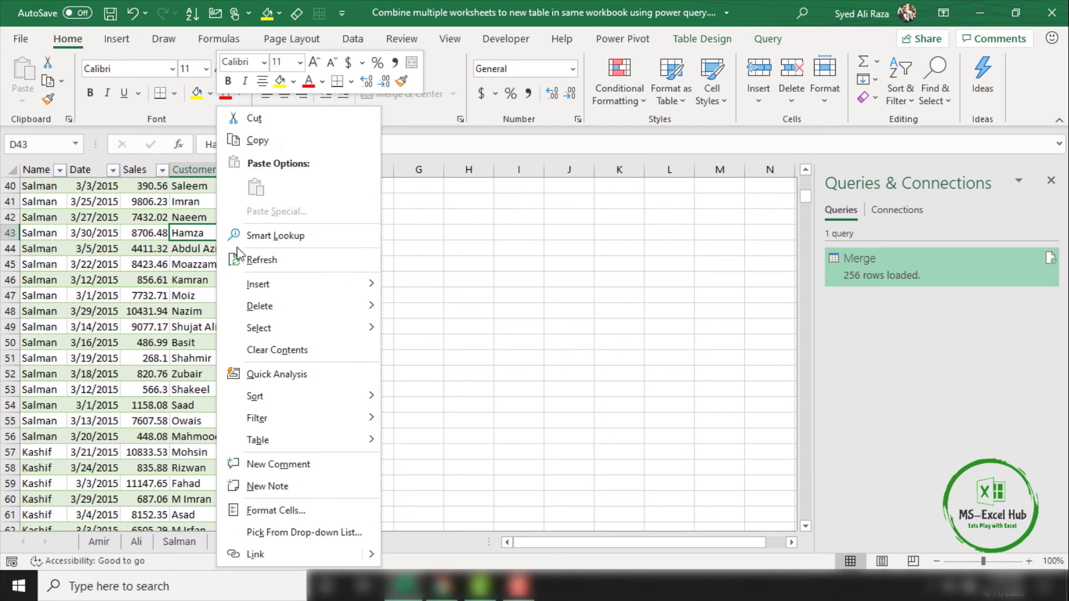
{"action": "left_click", "coordinate": [266, 257]}
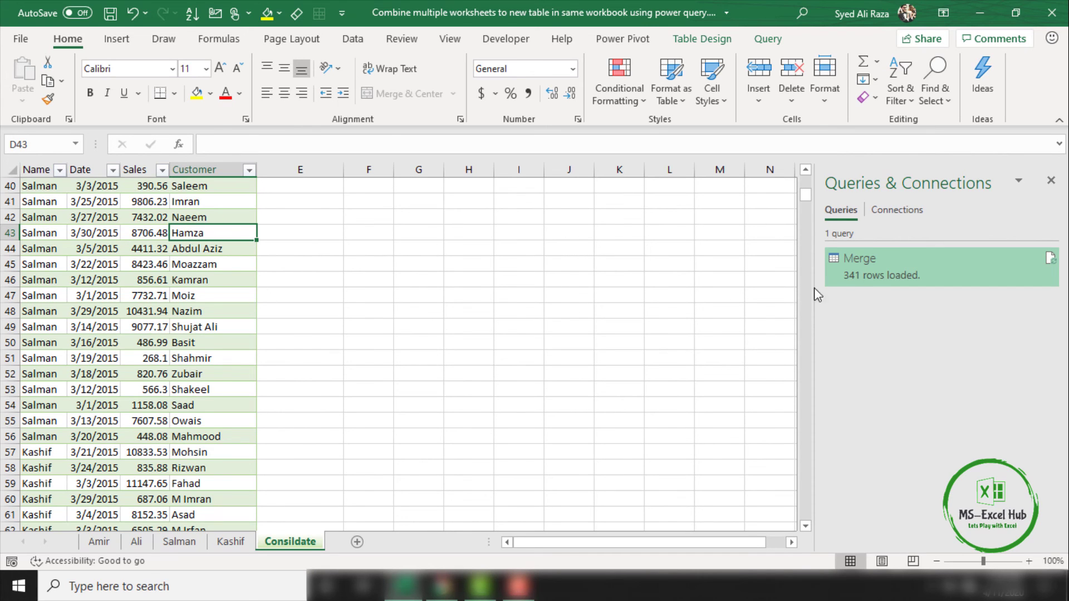
Open the Merge query for editing and go back to its Source step.
{"action": "double_click", "coordinate": [854, 276]}
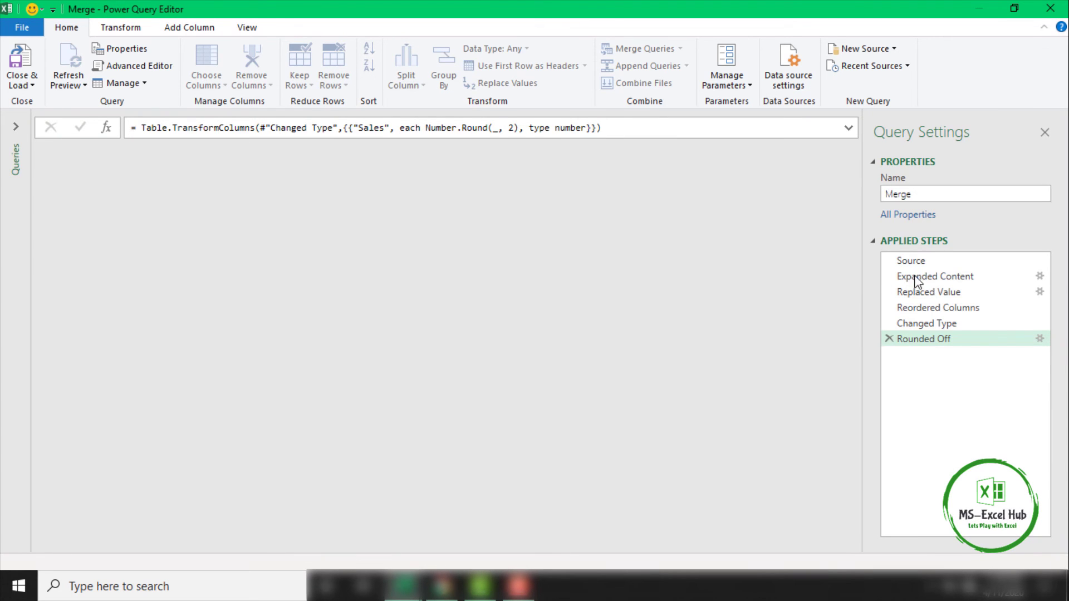
{"action": "left_click", "coordinate": [921, 261]}
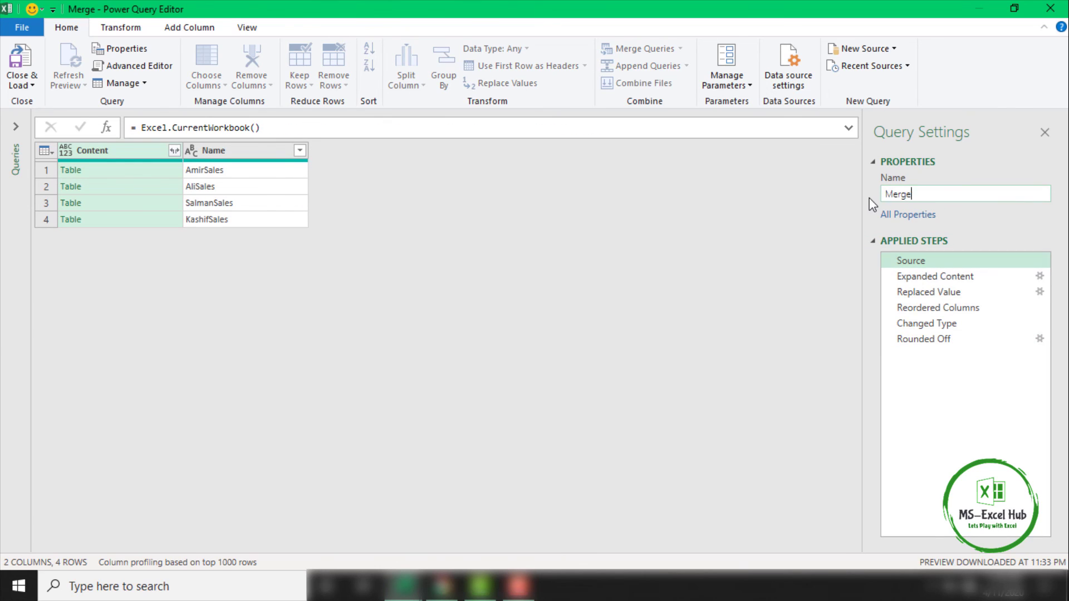
{"action": "double_click", "coordinate": [913, 194]}
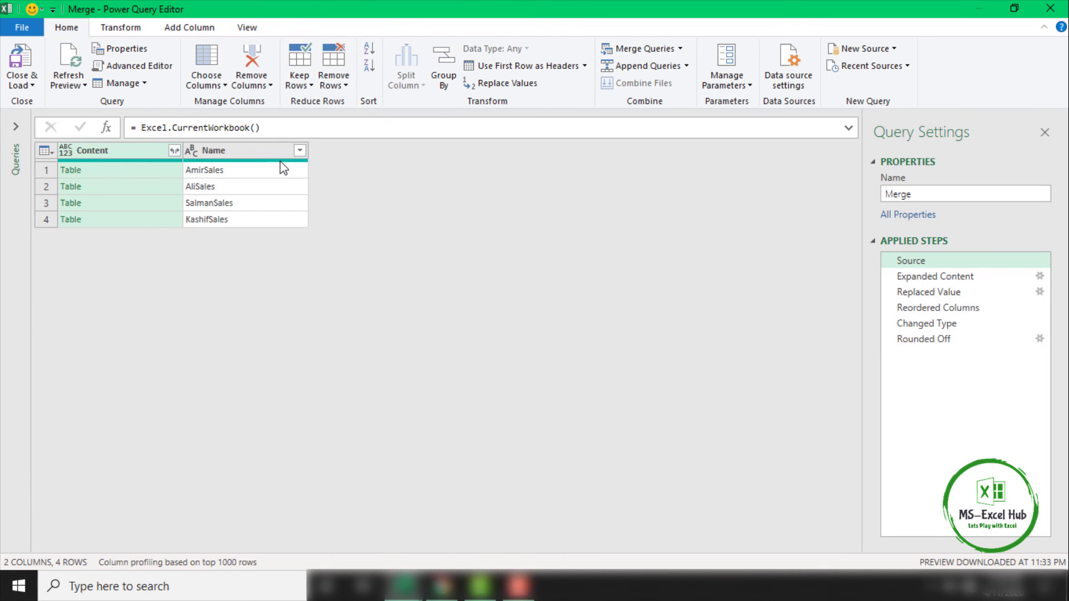
{"action": "left_click", "coordinate": [300, 152]}
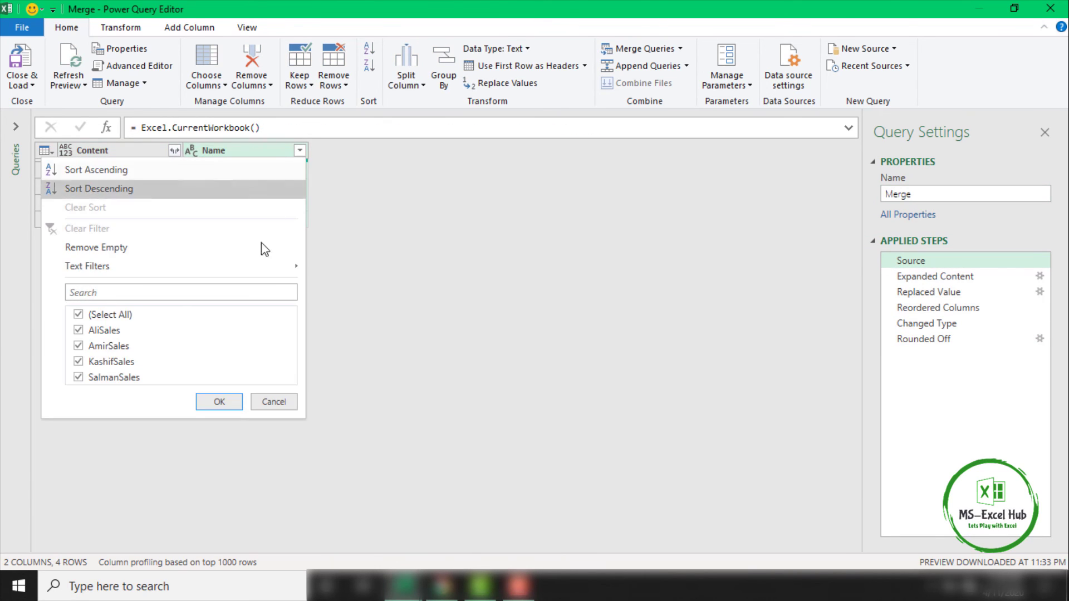
{"action": "mouse_move", "coordinate": [253, 269]}
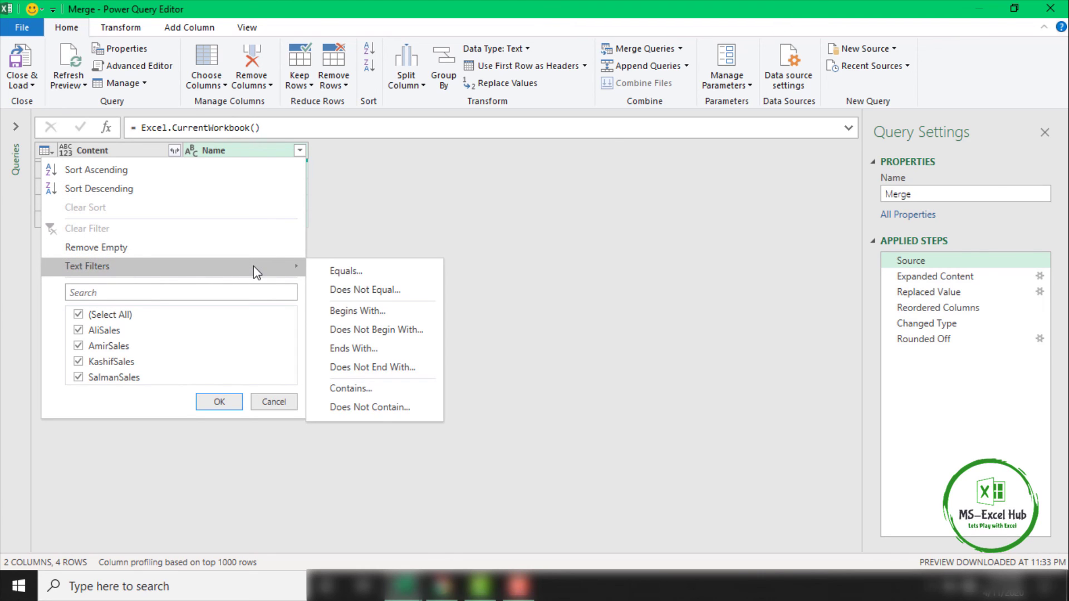
{"action": "left_click", "coordinate": [259, 151]}
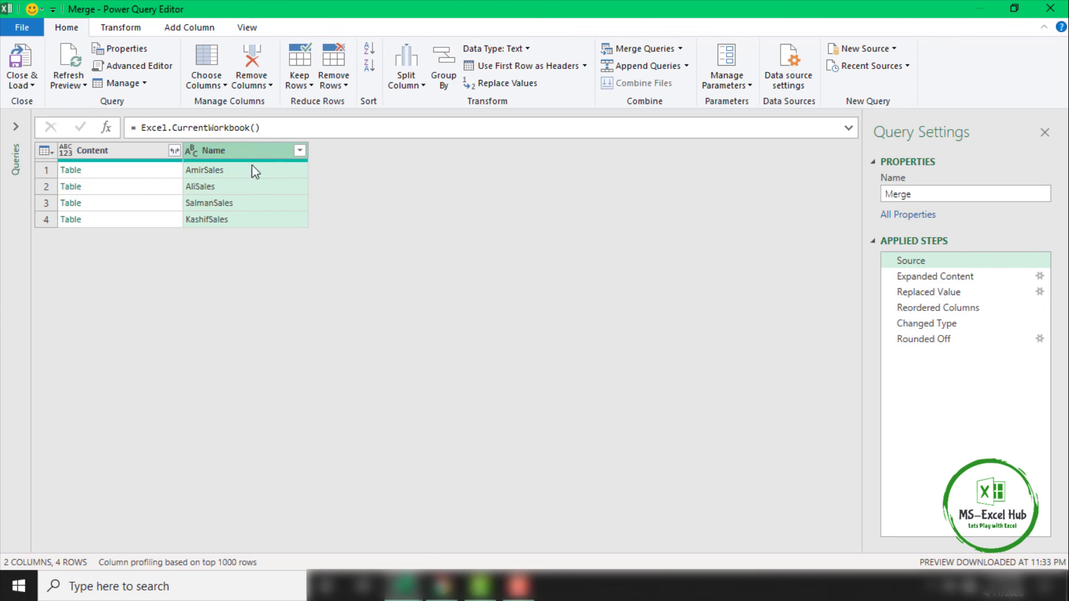
Insert a filter after the Source step that keeps rows where Name does not equal Merge, and load the query back to the worksheet.
{"action": "left_click", "coordinate": [300, 153]}
{"action": "mouse_move", "coordinate": [267, 268]}
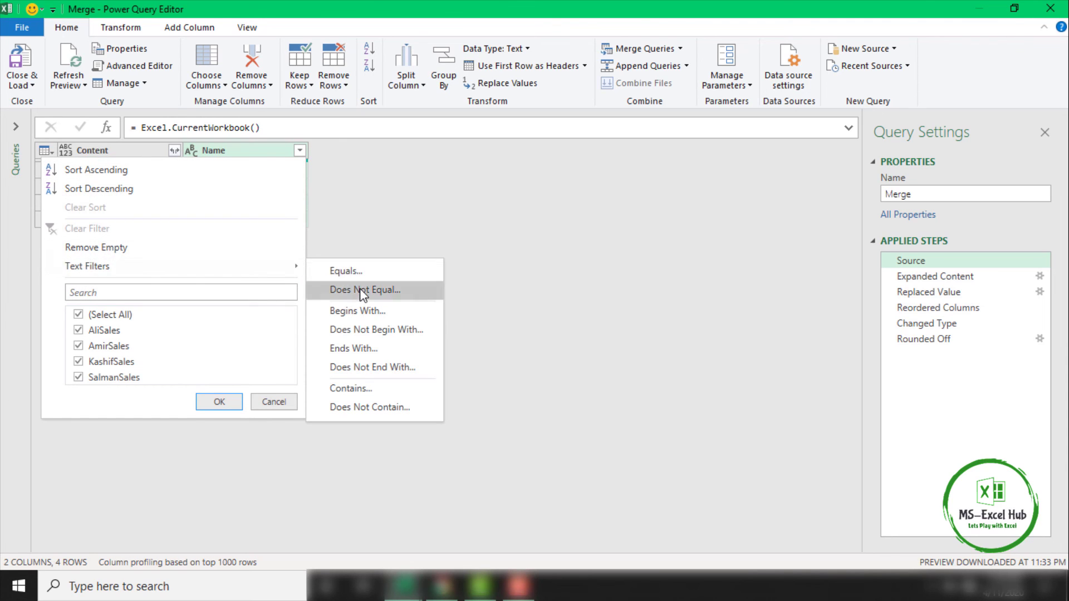
{"action": "left_click", "coordinate": [364, 291]}
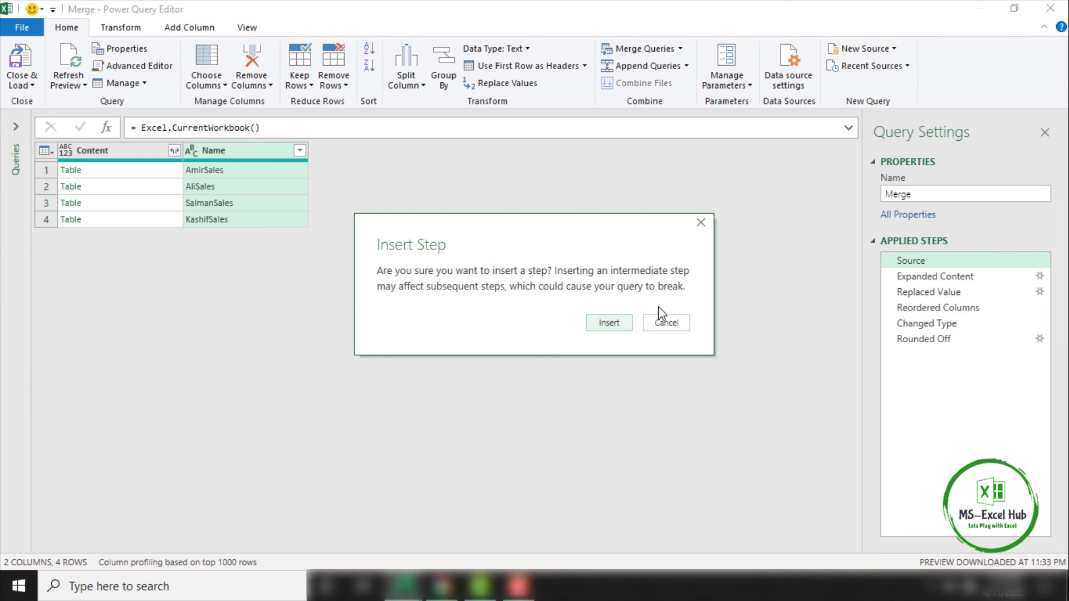
{"action": "left_click", "coordinate": [626, 327]}
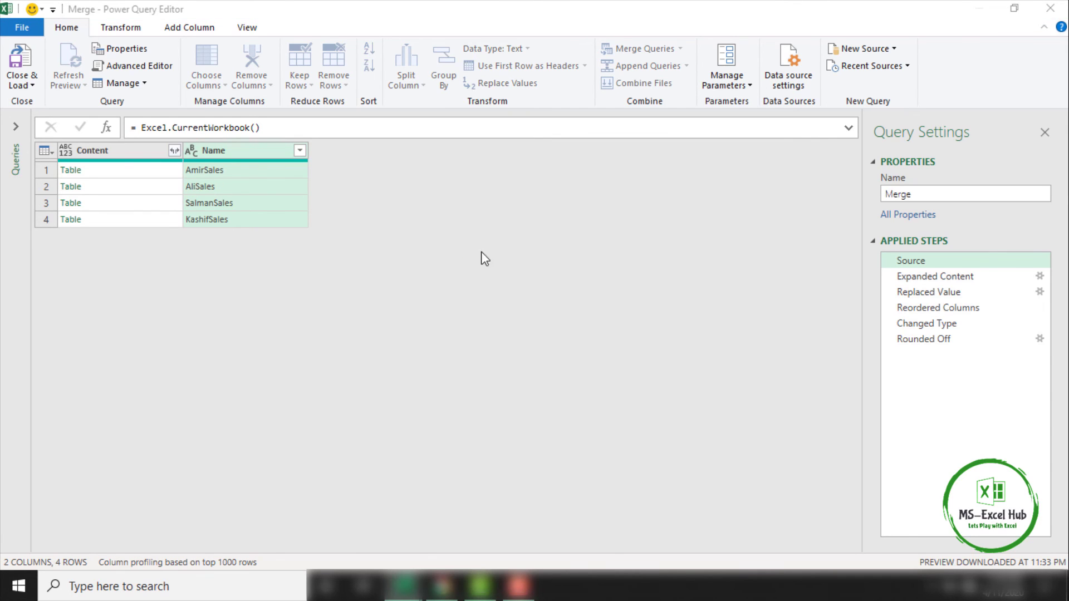
{"action": "type", "text": "Merge"}
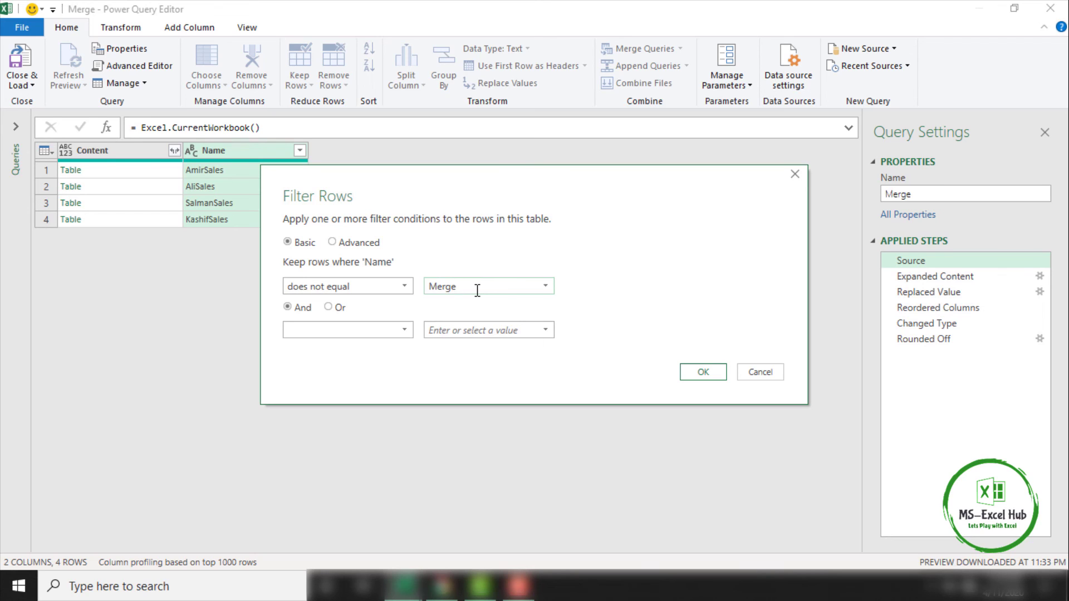
{"action": "left_click", "coordinate": [703, 372]}
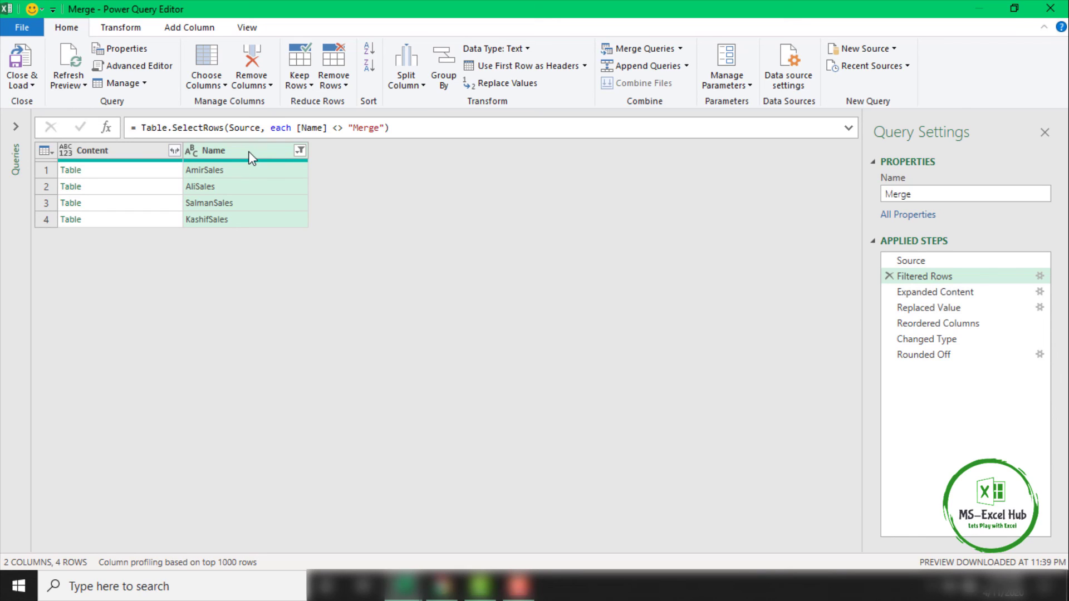
{"action": "left_click", "coordinate": [31, 68]}
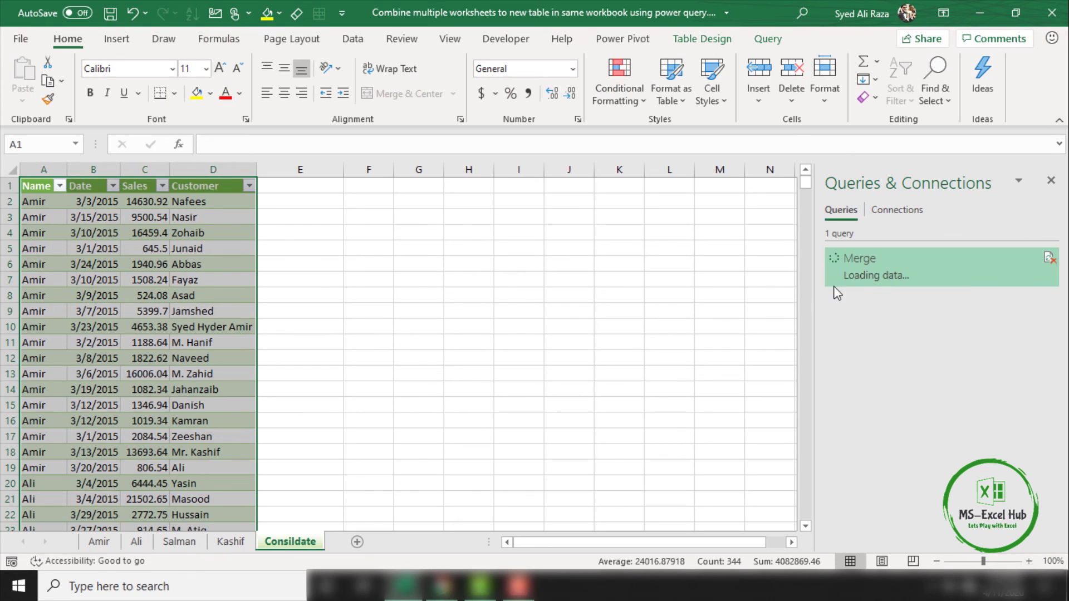
{"action": "mouse_move", "coordinate": [853, 279]}
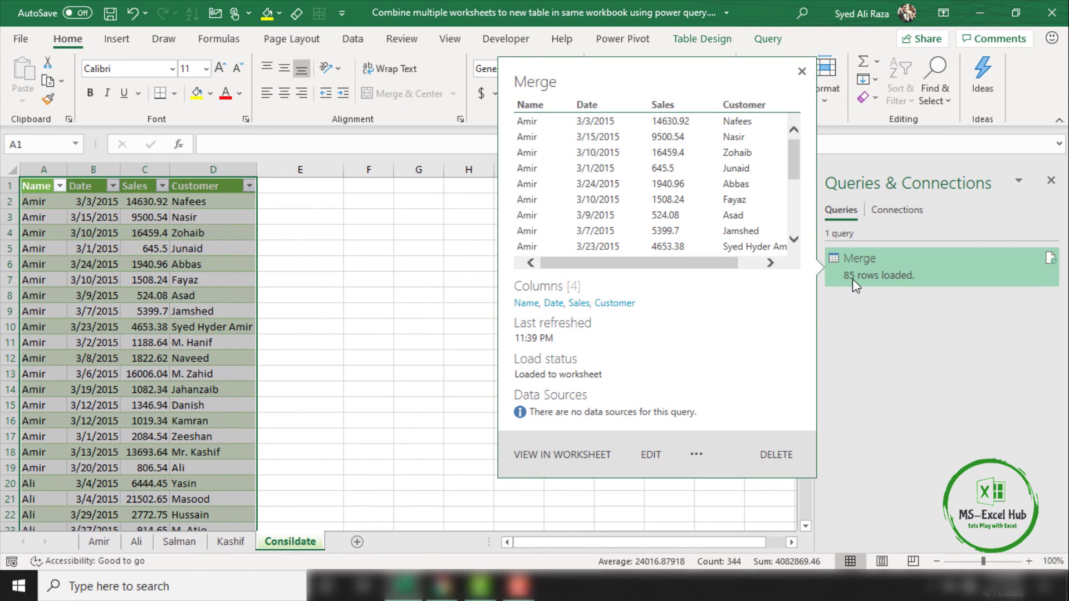
Examine the consolidated table down to its last row and look through the four source worksheets.
{"action": "left_click", "coordinate": [183, 296]}
{"action": "scroll", "coordinate": [183, 303], "scroll_direction": "down", "scroll_amount": 16}
{"action": "scroll", "coordinate": [181, 306], "scroll_direction": "down", "scroll_amount": 11}
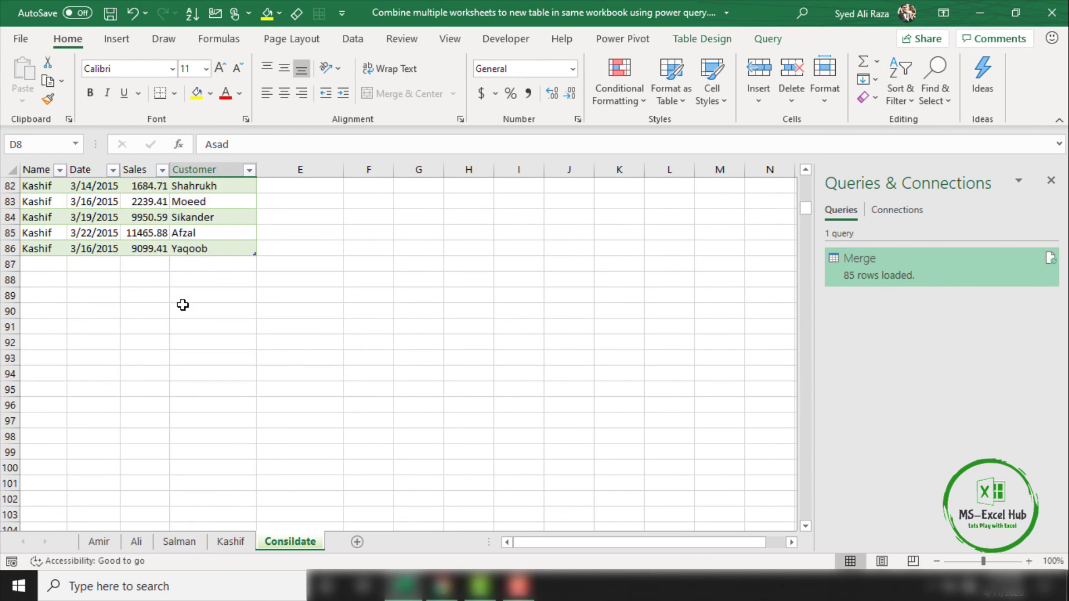
{"action": "scroll", "coordinate": [182, 304], "scroll_direction": "up", "scroll_amount": 20}
{"action": "scroll", "coordinate": [198, 433], "scroll_direction": "up", "scroll_amount": 3}
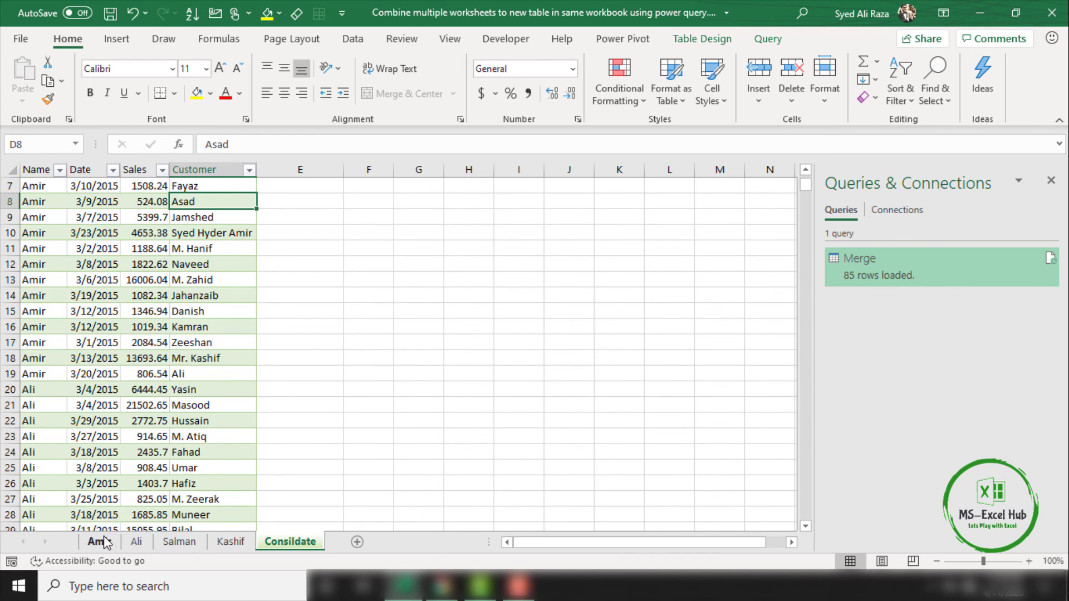
{"action": "left_click", "coordinate": [99, 541]}
{"action": "left_click", "coordinate": [136, 542]}
{"action": "left_click", "coordinate": [179, 542]}
{"action": "left_click", "coordinate": [230, 542]}
Append a row to the first source worksheet's table with customer ABCD, sales 1234 and date Mar/20.
{"action": "left_click", "coordinate": [101, 541]}
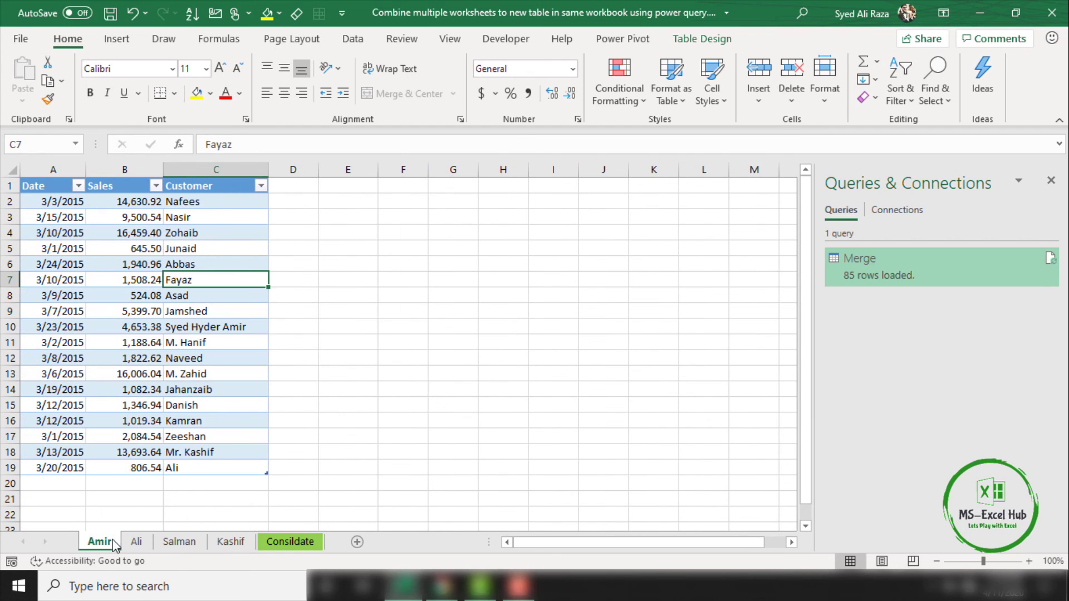
{"action": "left_click", "coordinate": [200, 485]}
{"action": "type", "text": "ABCD"}
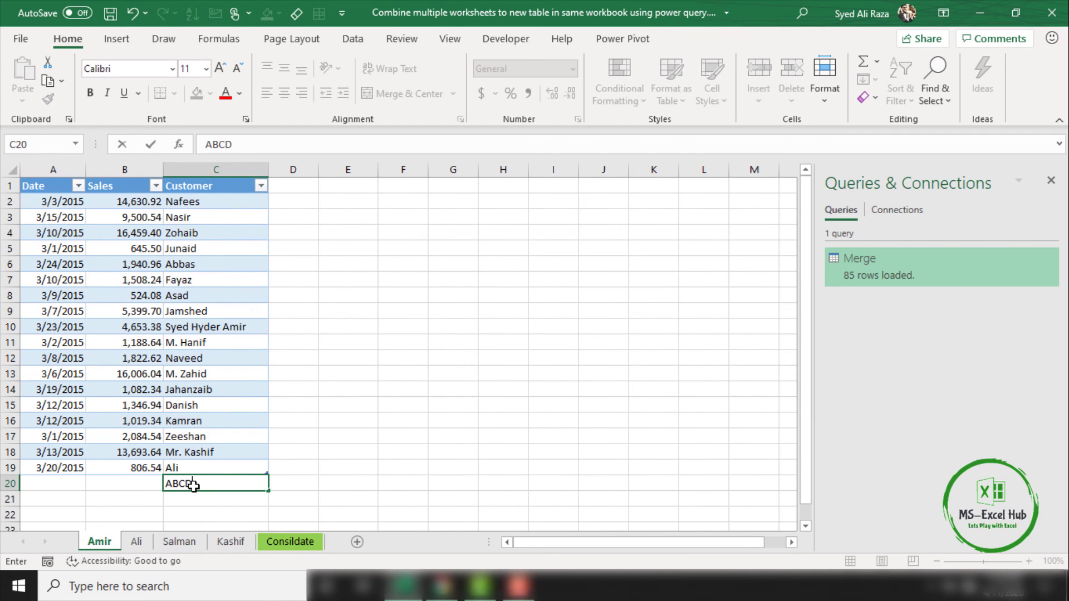
{"action": "key", "text": "Return"}
{"action": "key", "text": "Up"}
{"action": "key", "text": "Left"}
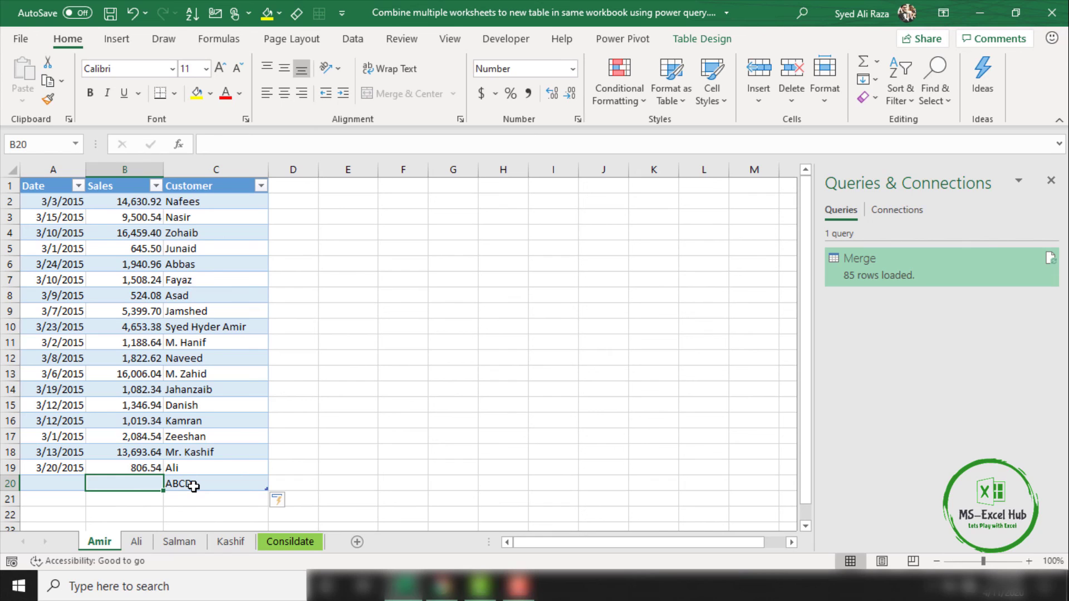
{"action": "type", "text": "1234"}
{"action": "key", "text": "Return"}
{"action": "key", "text": "Up"}
{"action": "key", "text": "Left"}
{"action": "type", "text": "Ma"}
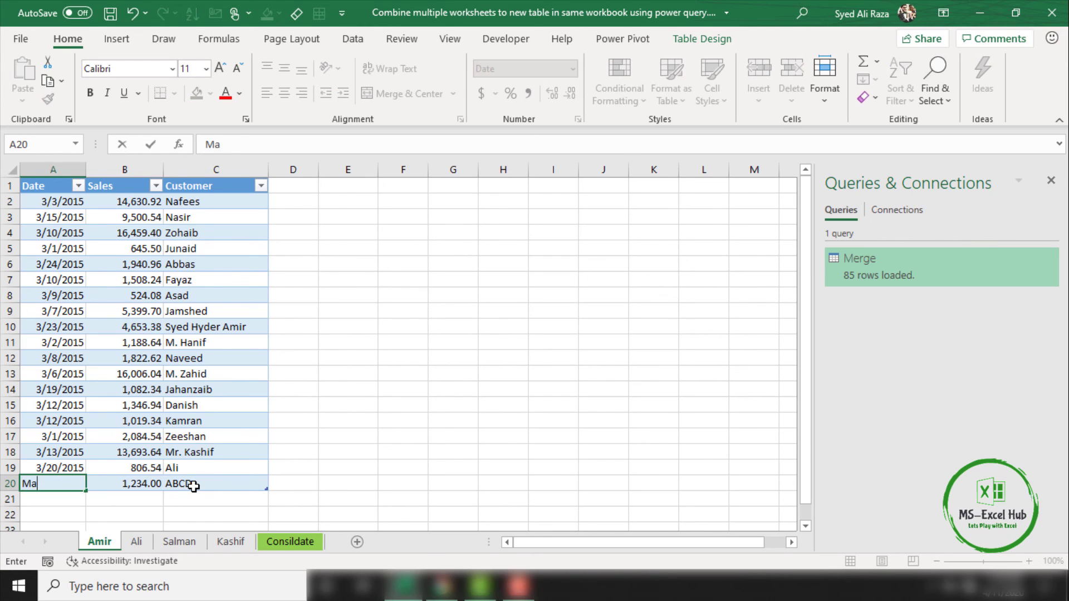
{"action": "type", "text": "r/20"}
{"action": "key", "text": "Return"}
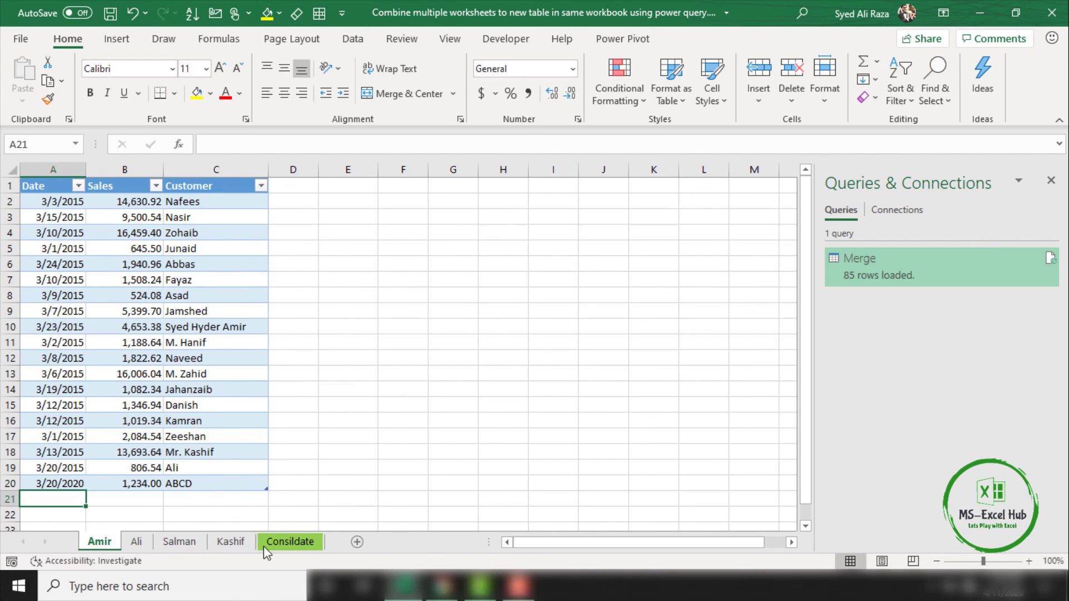
Refresh the consolidated table on the Consildate sheet twice, selecting the ABCD row in between to check it.
{"action": "left_click", "coordinate": [269, 546]}
{"action": "right_click", "coordinate": [206, 358]}
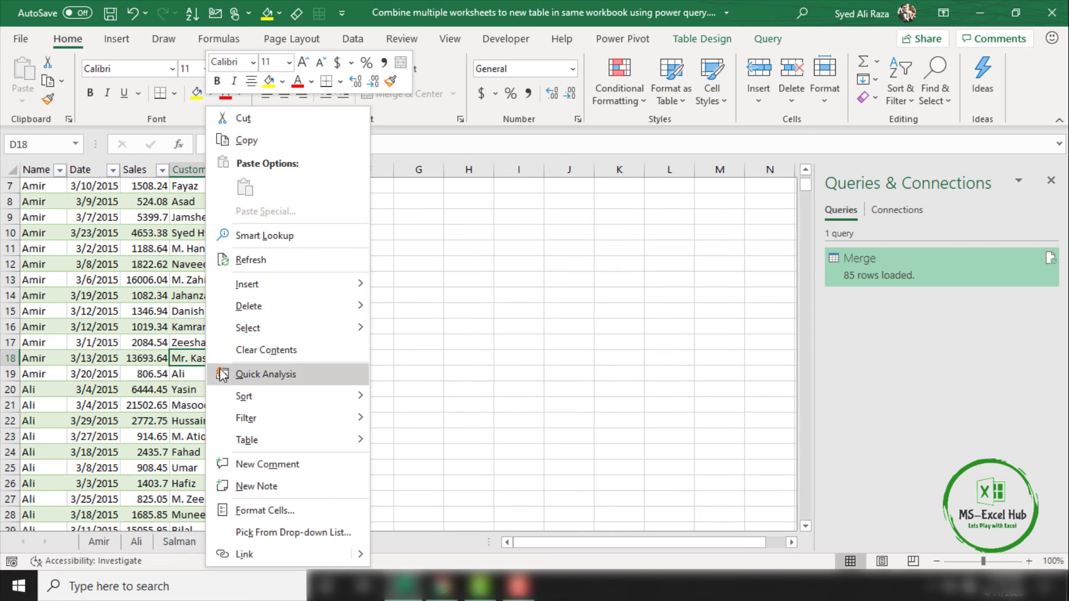
{"action": "left_click", "coordinate": [263, 258]}
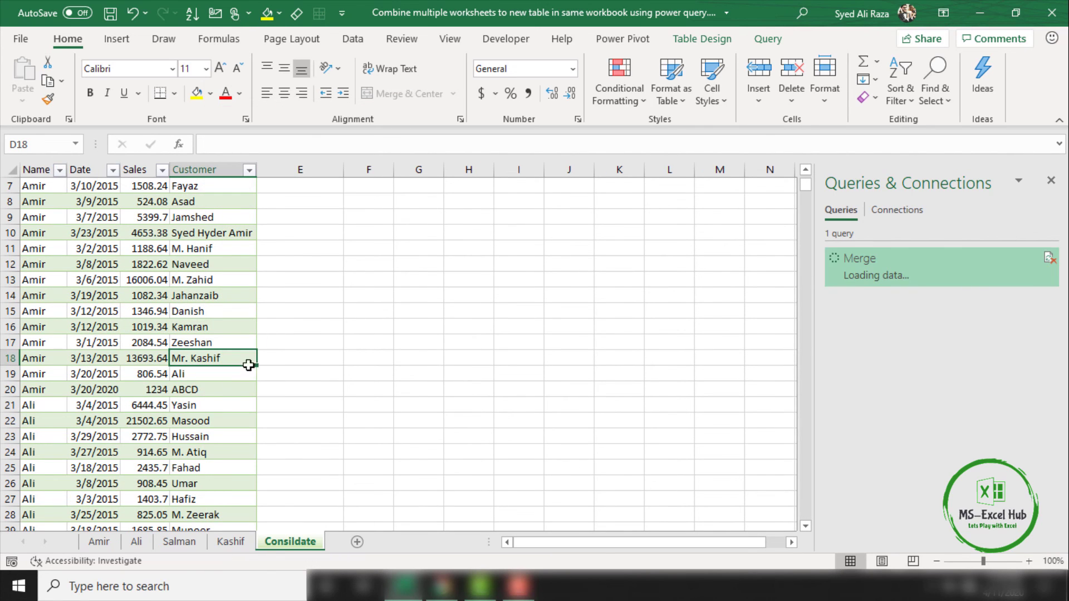
{"action": "left_click_drag", "start_coordinate": [211, 391], "coordinate": [34, 390]}
{"action": "left_click", "coordinate": [166, 419]}
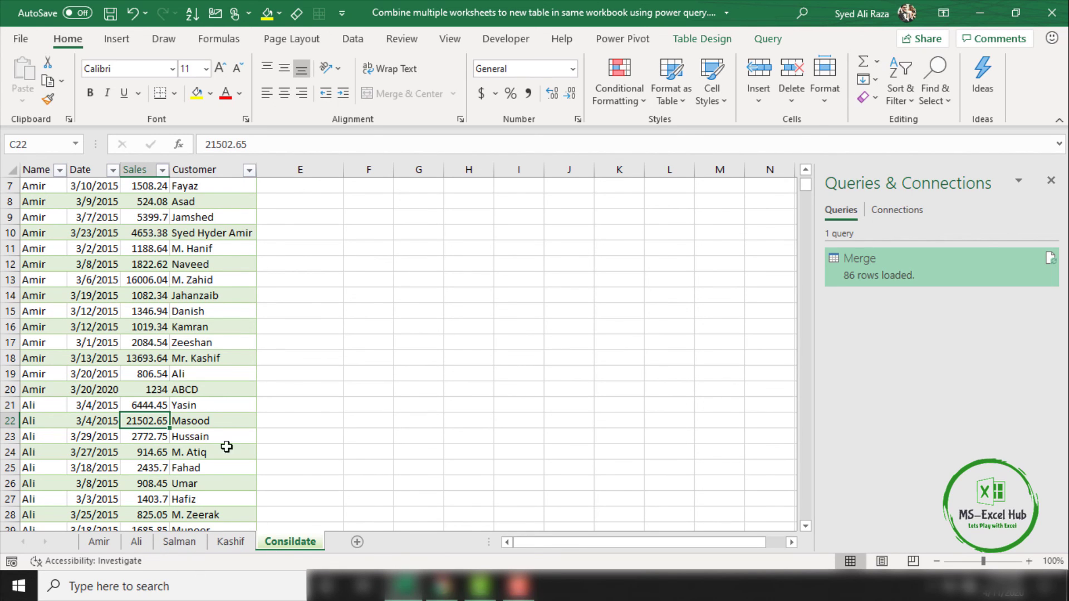
{"action": "right_click", "coordinate": [210, 310]}
{"action": "left_click", "coordinate": [254, 260]}
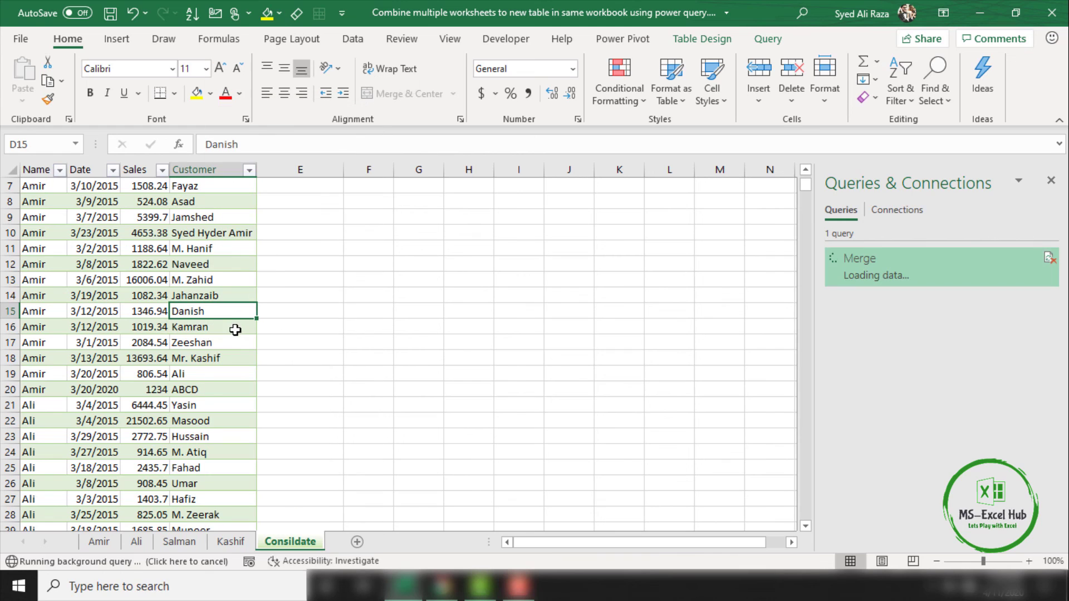